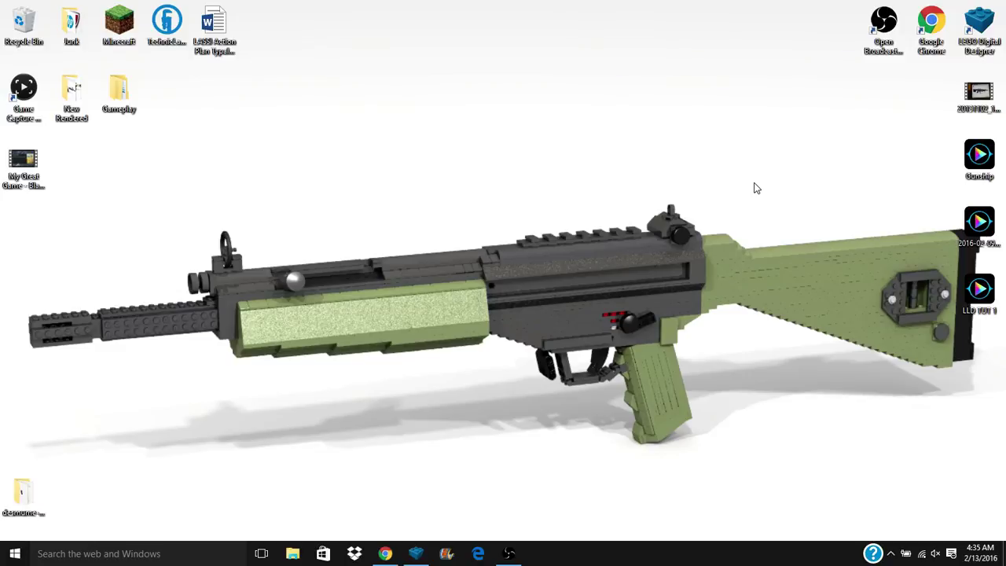
# Switch to LEGO Digital Designer, start a new free build in the Extended theme, and show the brick palette.
pyautogui.click(415, 553)
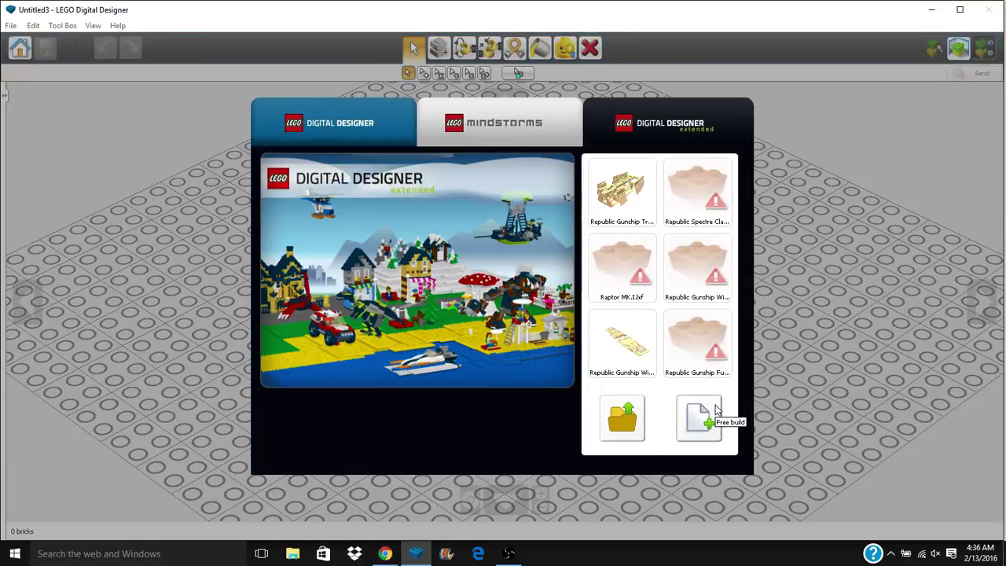
pyautogui.click(714, 404)
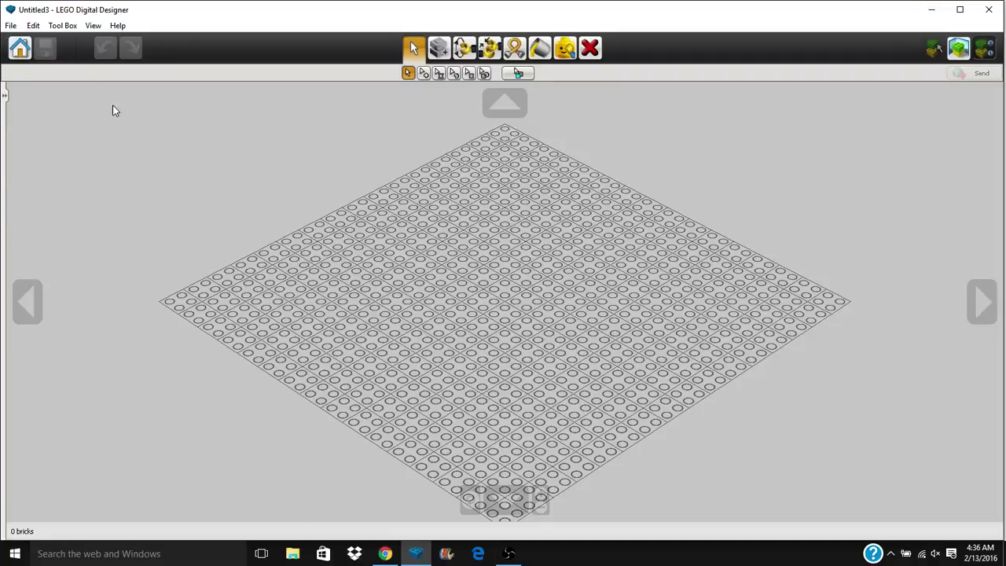
pyautogui.click(3, 95)
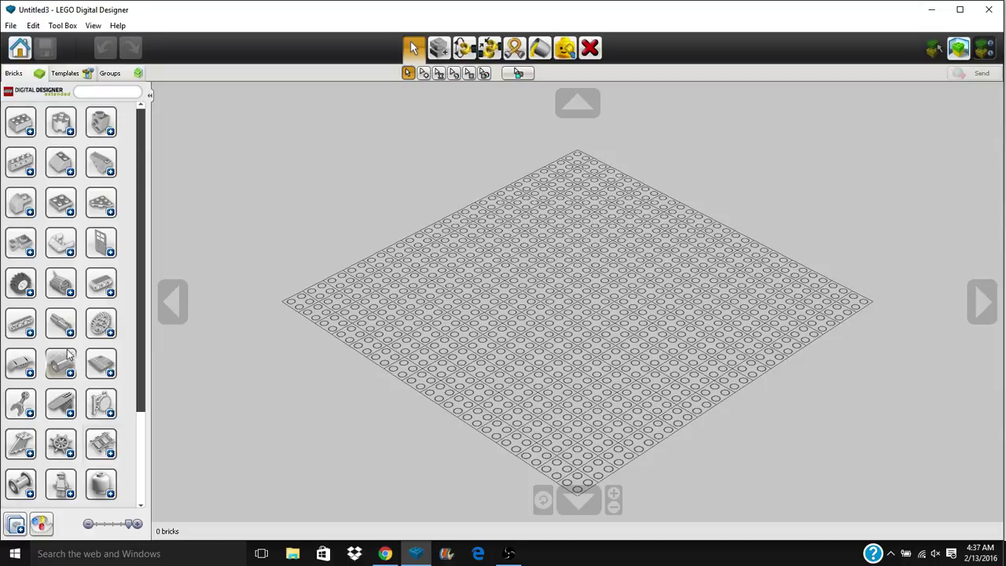
# Browse the brick categories in the palette, looking inside the wedge, slope, Technic brick, special brick and coin groups.
pyautogui.click(100, 164)
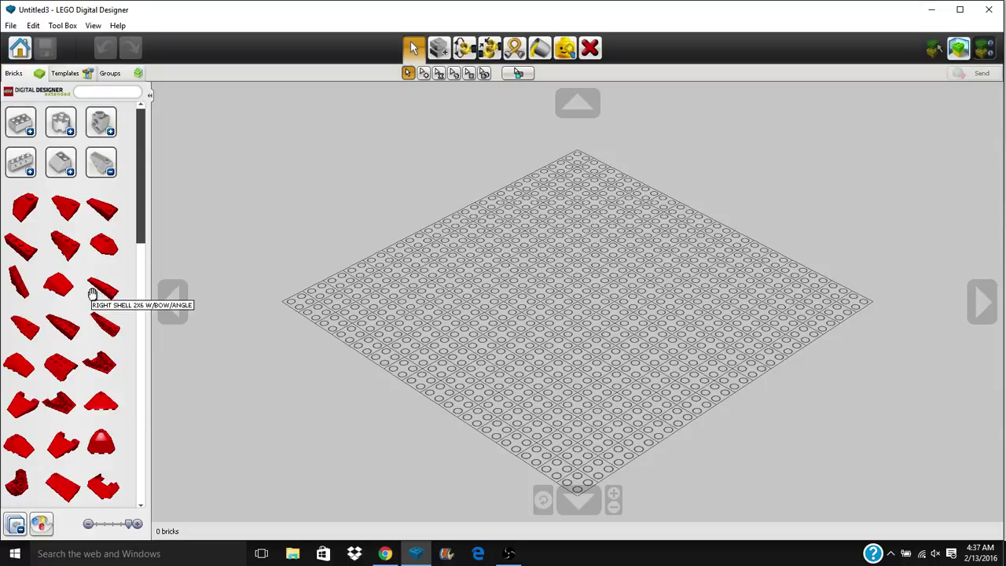
pyautogui.click(100, 174)
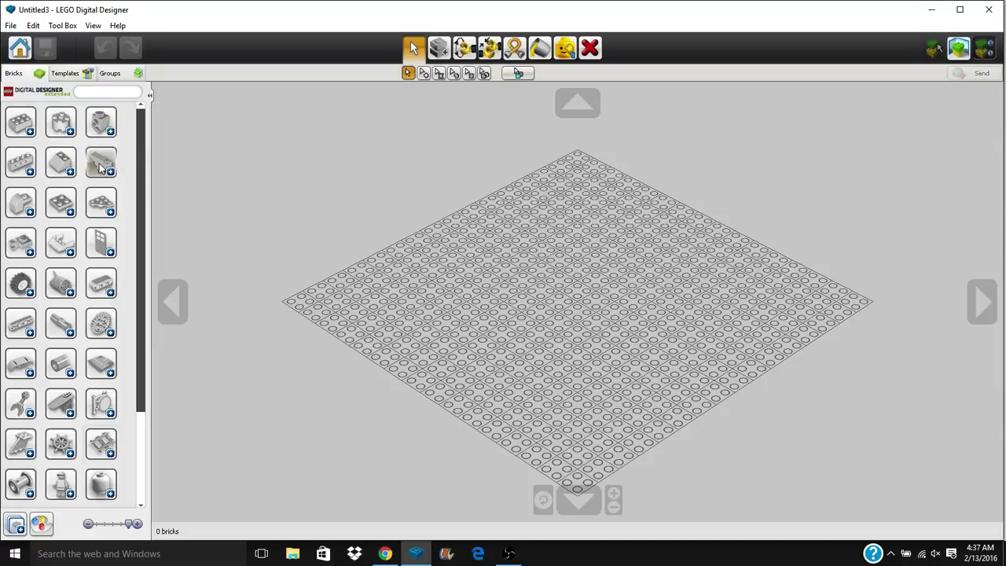
pyautogui.click(101, 167)
pyautogui.click(62, 163)
pyautogui.click(59, 162)
pyautogui.click(26, 164)
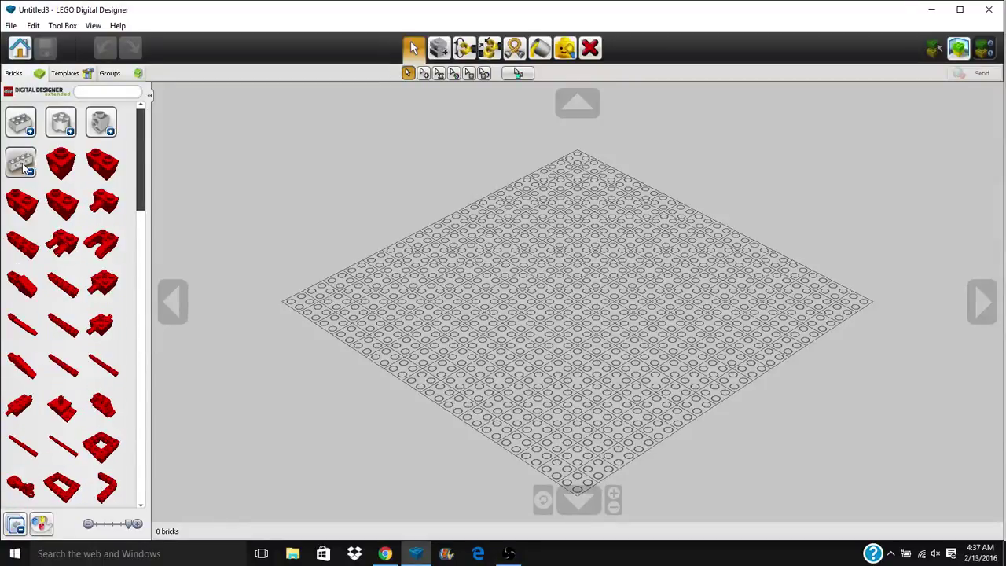
pyautogui.click(26, 164)
pyautogui.click(61, 162)
pyautogui.click(62, 161)
pyautogui.click(101, 122)
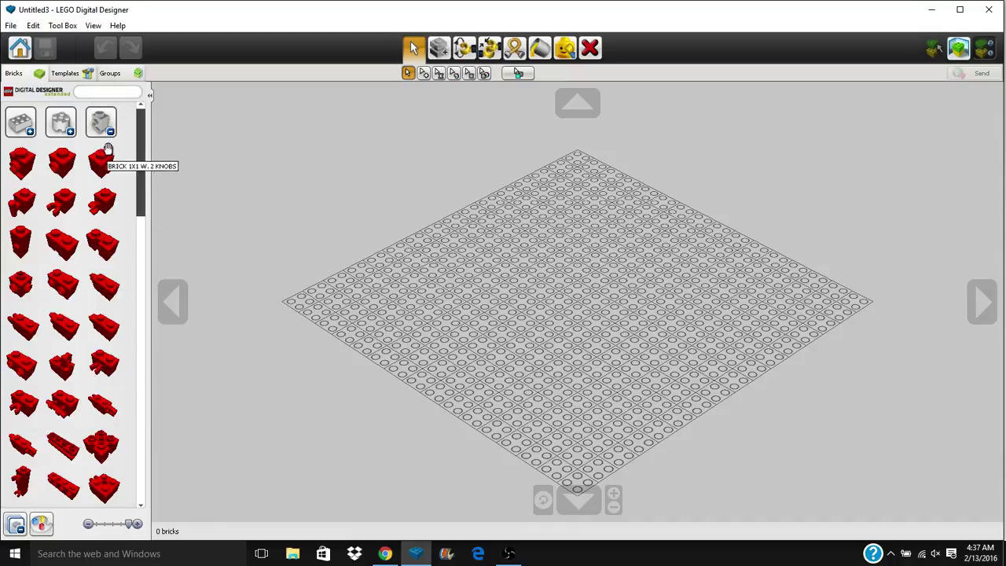
pyautogui.click(101, 122)
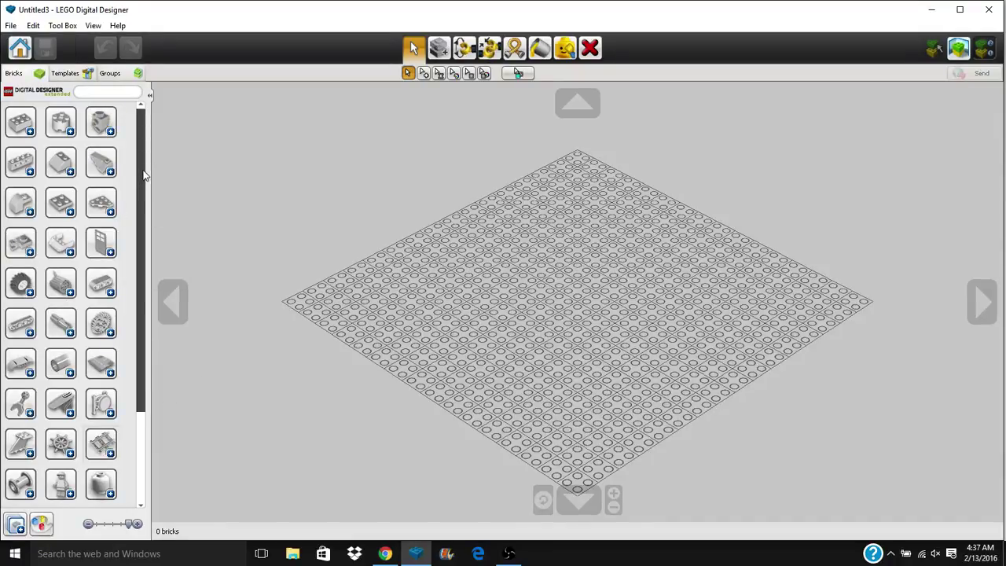
pyautogui.scroll(-3, 144, 174)
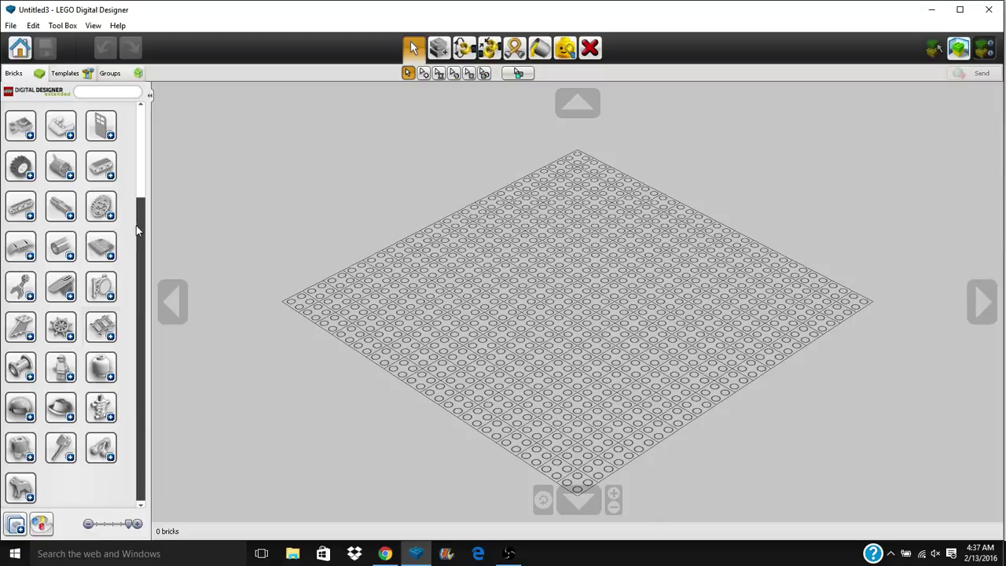
pyautogui.scroll(3, 137, 223)
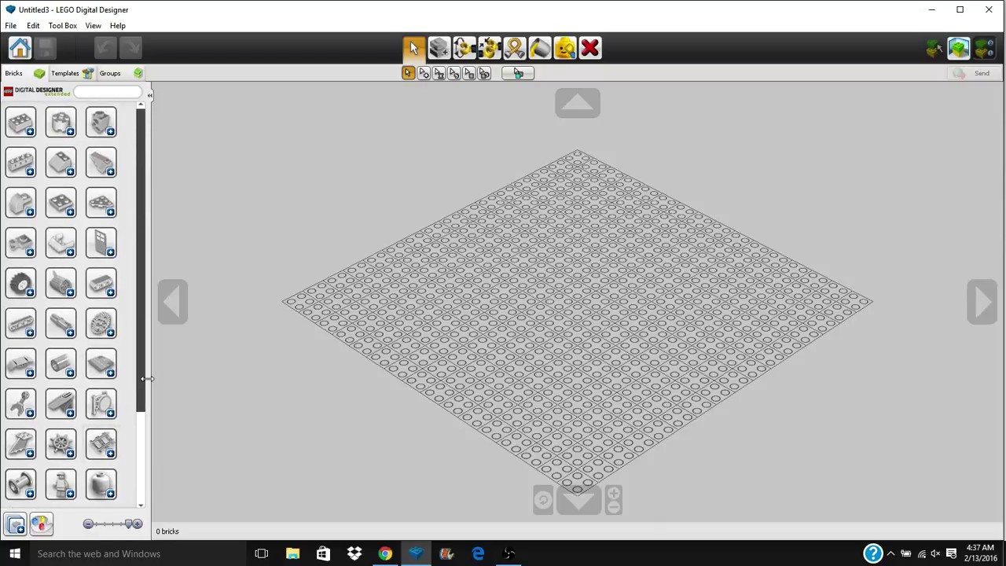
pyautogui.click(101, 403)
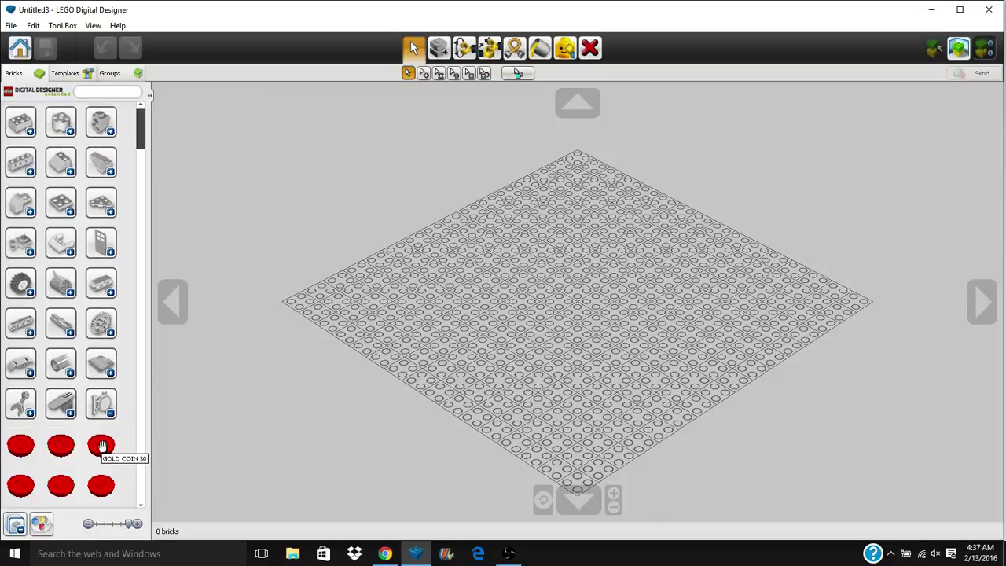
# Search the brick palette for "snap", view the parts in one matching category, and clear the search.
pyautogui.click(100, 93)
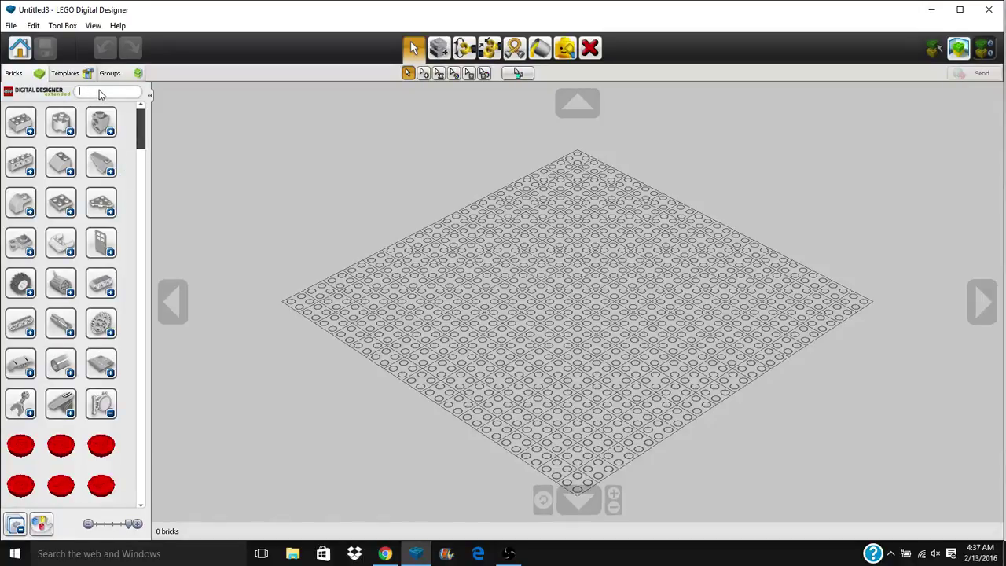
pyautogui.click(95, 402)
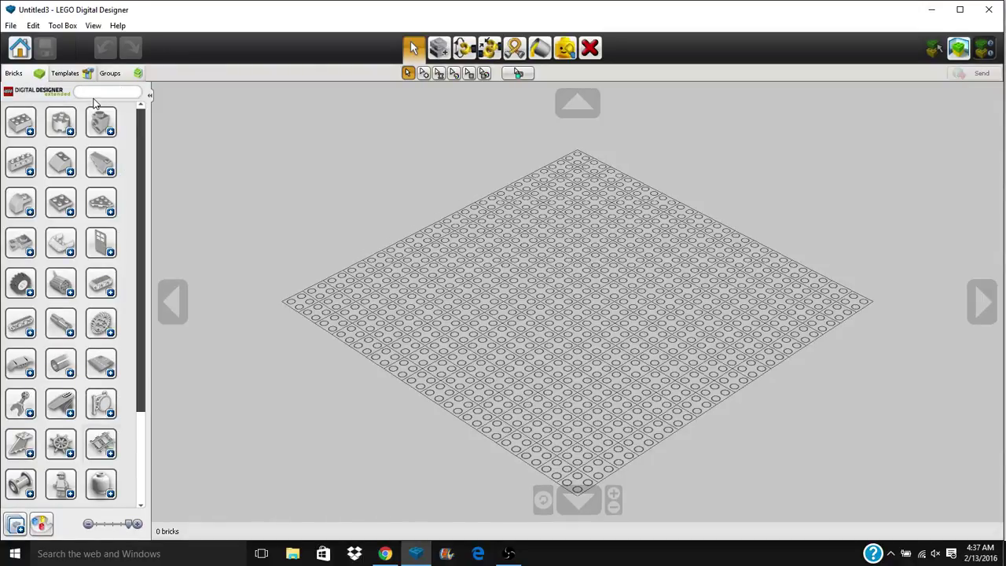
pyautogui.write('snap')
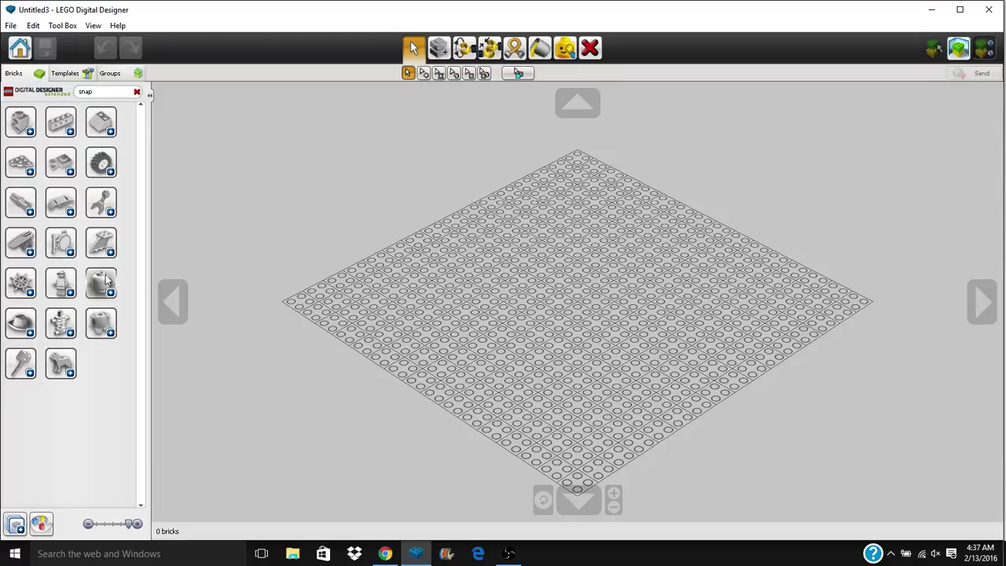
pyautogui.click(103, 202)
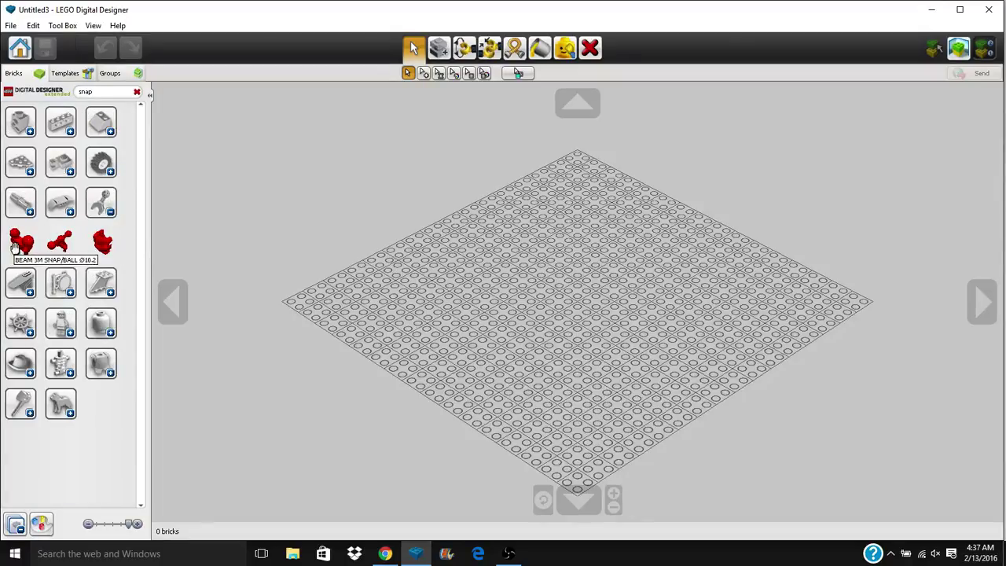
pyautogui.click(115, 210)
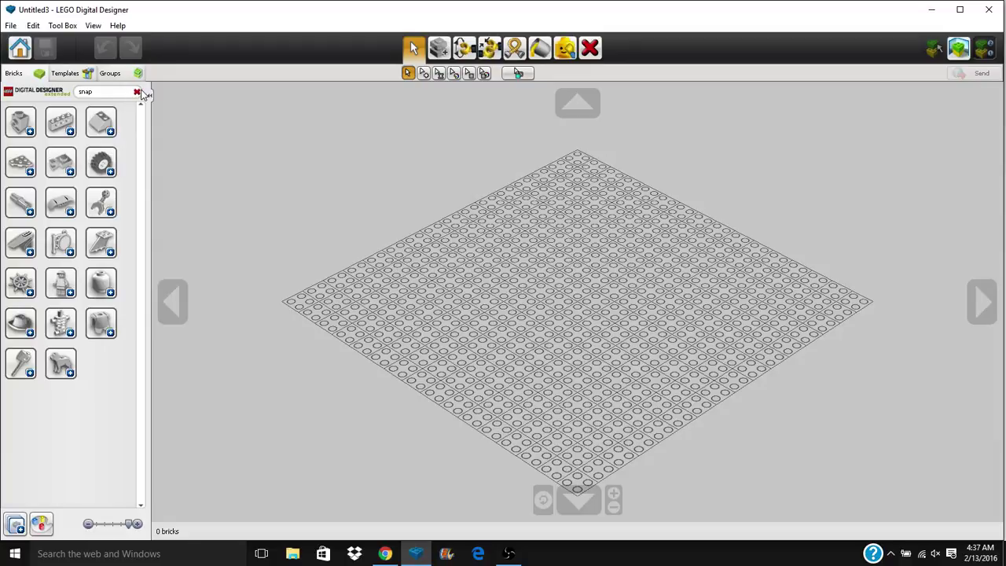
pyautogui.click(138, 93)
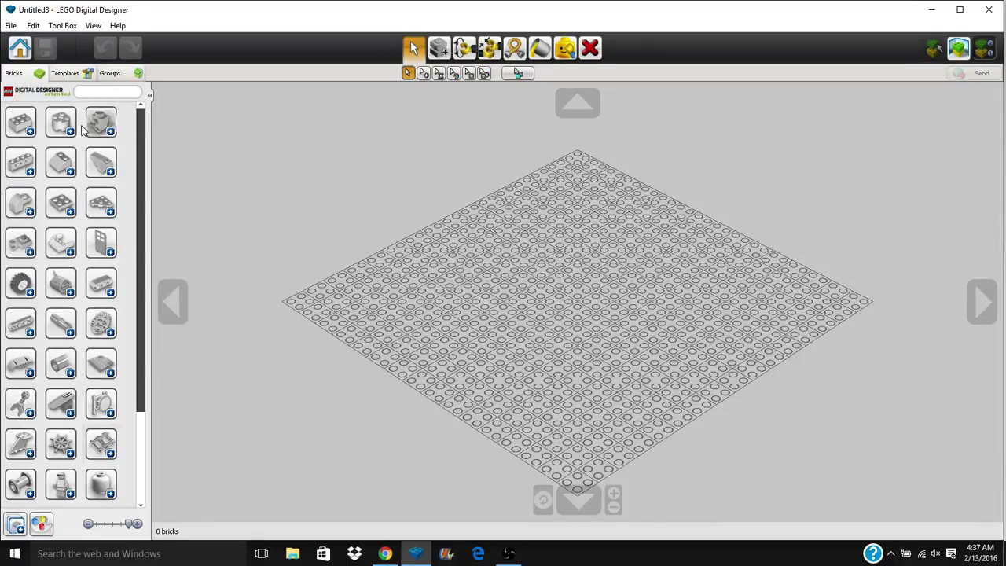
# Search the brick palette for "connector", view the parts in the matching categories, and clear the search.
pyautogui.click(92, 94)
pyautogui.write('connector')
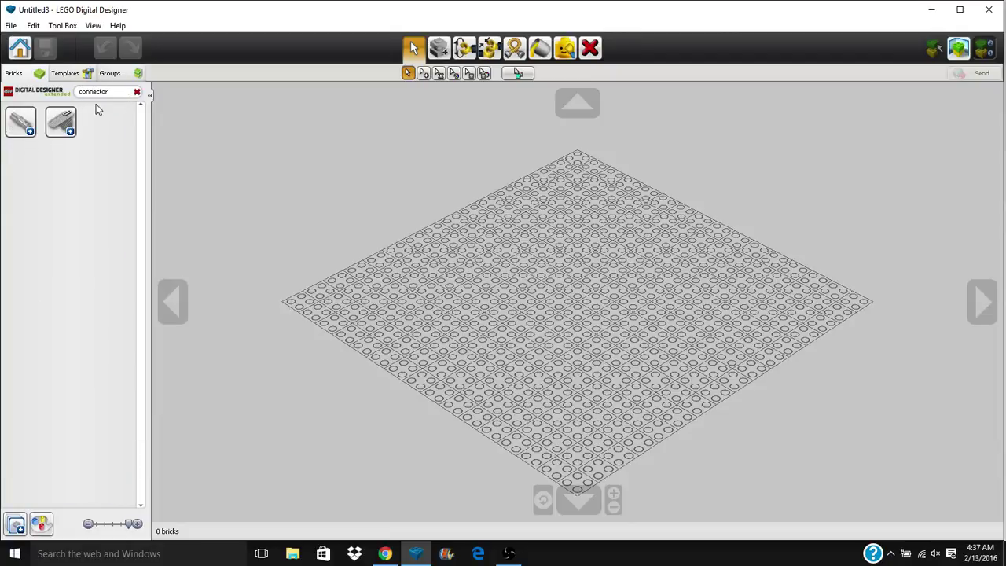
pyautogui.click(70, 131)
pyautogui.click(67, 127)
pyautogui.click(28, 128)
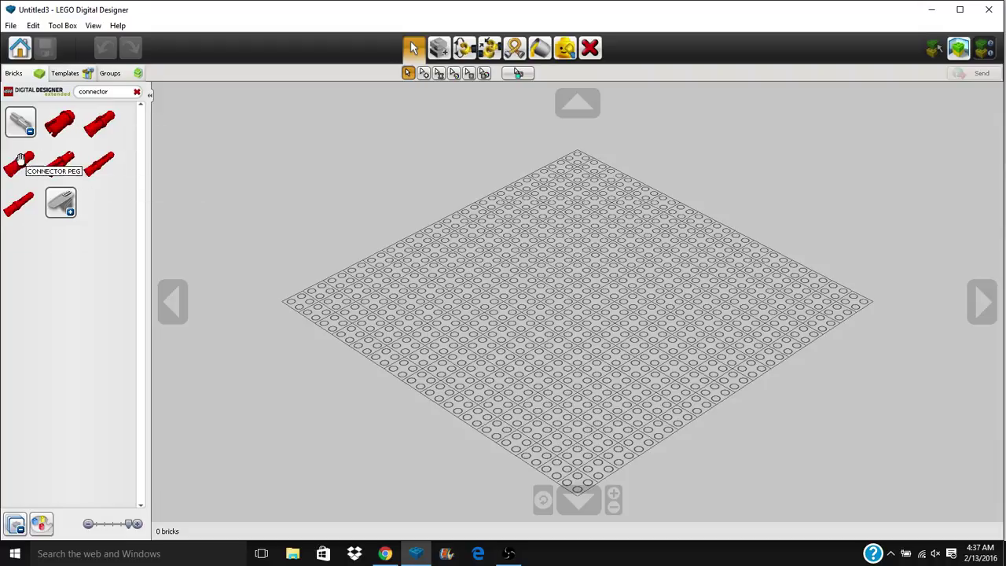
pyautogui.click(138, 94)
# Filter the palette's bricks by the blue Legacy color and check it on the basic bricks category.
pyautogui.scroll(-2, 65, 401)
pyautogui.scroll(-2, 65, 400)
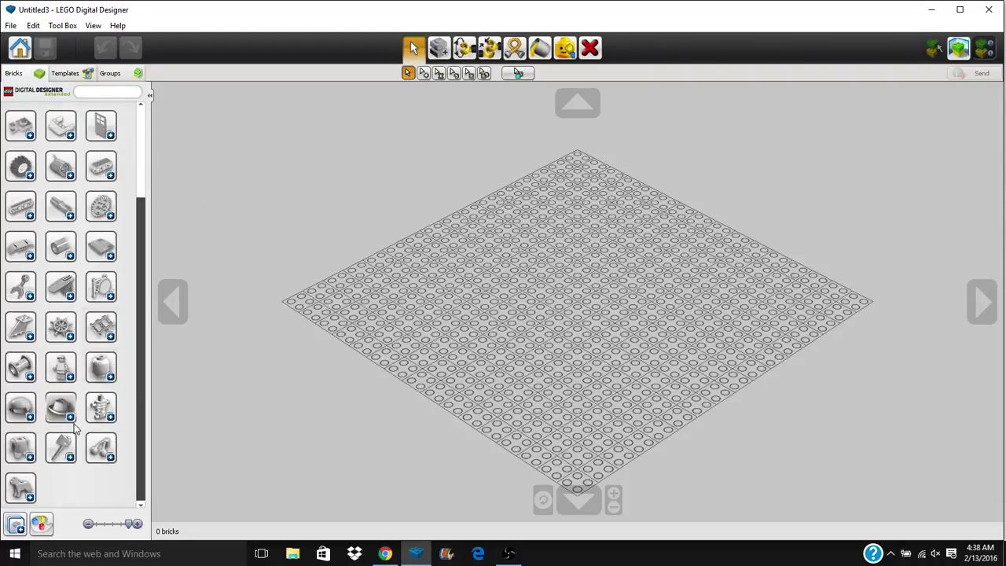
pyautogui.scroll(4, 75, 428)
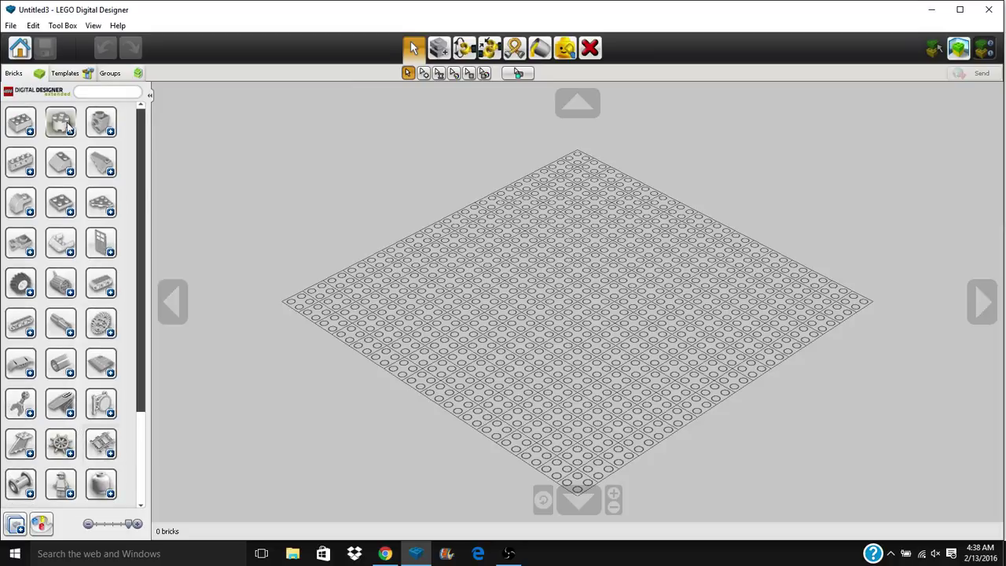
pyautogui.click(22, 130)
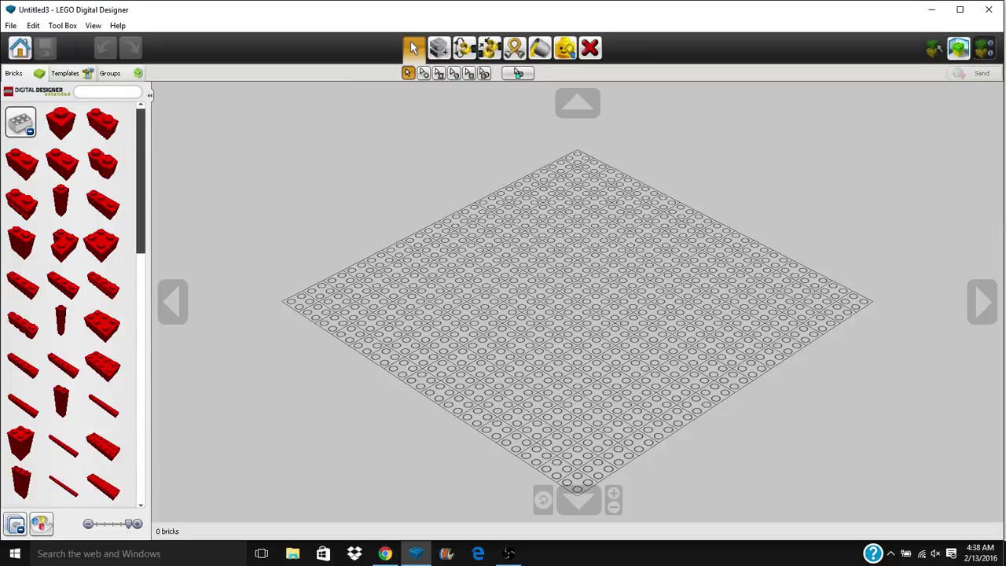
pyautogui.click(41, 523)
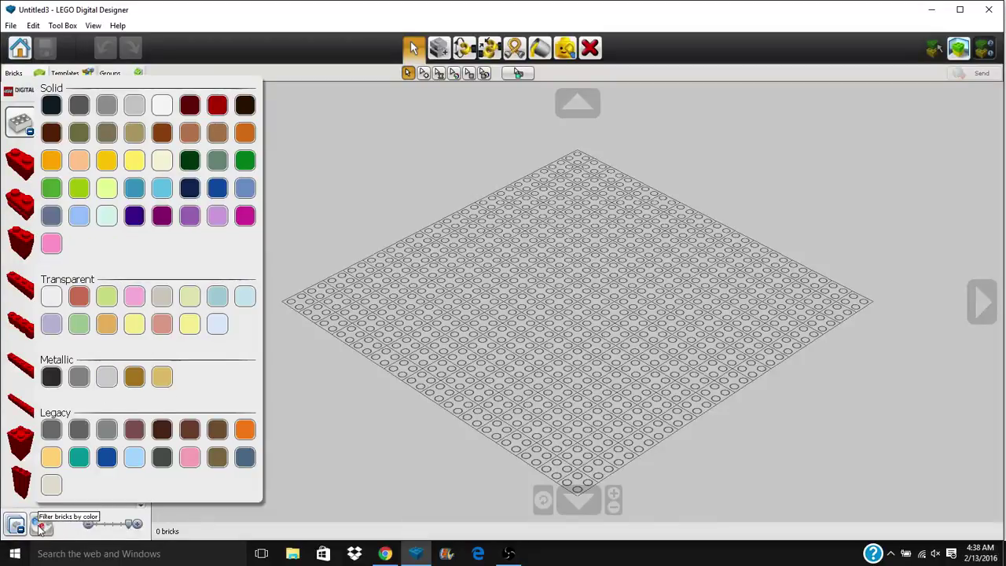
pyautogui.click(107, 456)
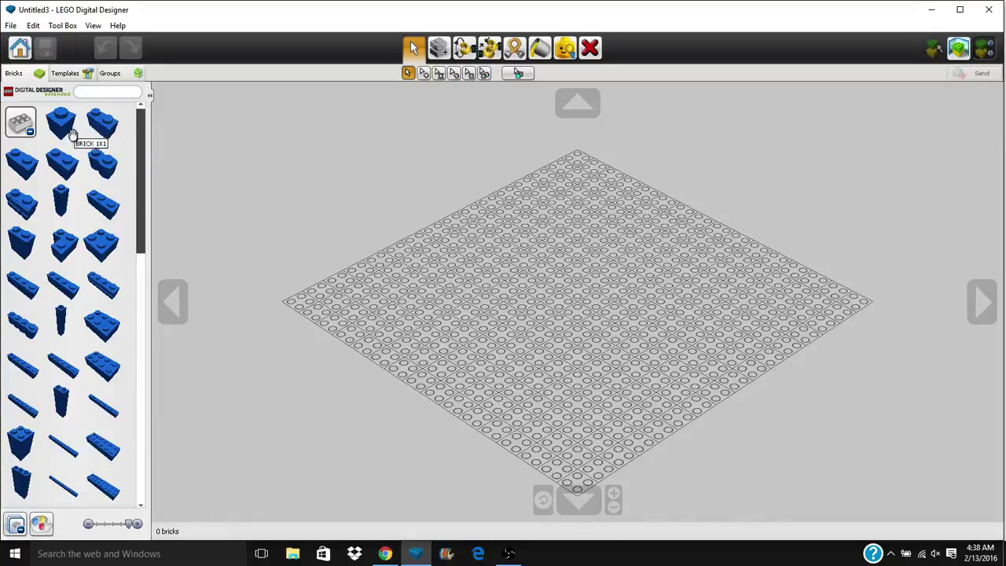
pyautogui.click(20, 122)
# Expand many brick categories throughout the palette, look through their parts, and collapse all categories at once.
pyautogui.scroll(-5, 100, 445)
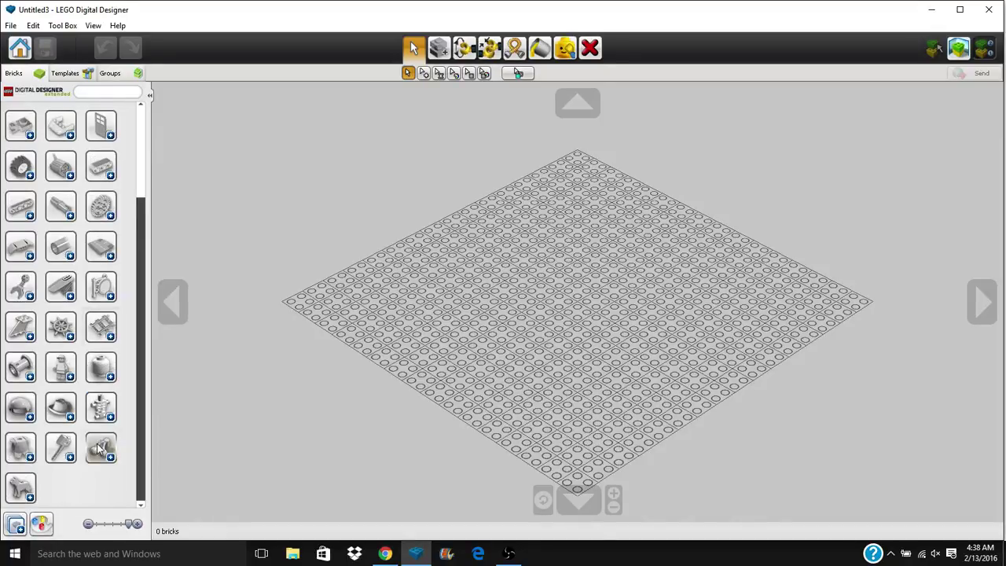
pyautogui.click(32, 494)
pyautogui.click(101, 451)
pyautogui.click(62, 450)
pyautogui.click(21, 448)
pyautogui.click(101, 409)
pyautogui.click(61, 409)
pyautogui.click(12, 408)
pyautogui.click(12, 408)
pyautogui.click(99, 369)
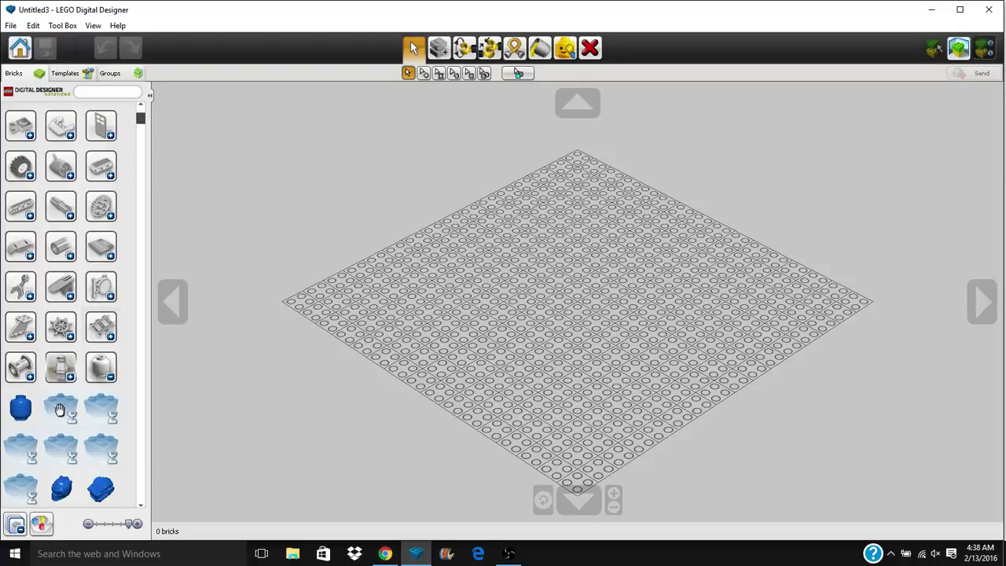
pyautogui.click(59, 405)
pyautogui.click(59, 368)
pyautogui.click(47, 129)
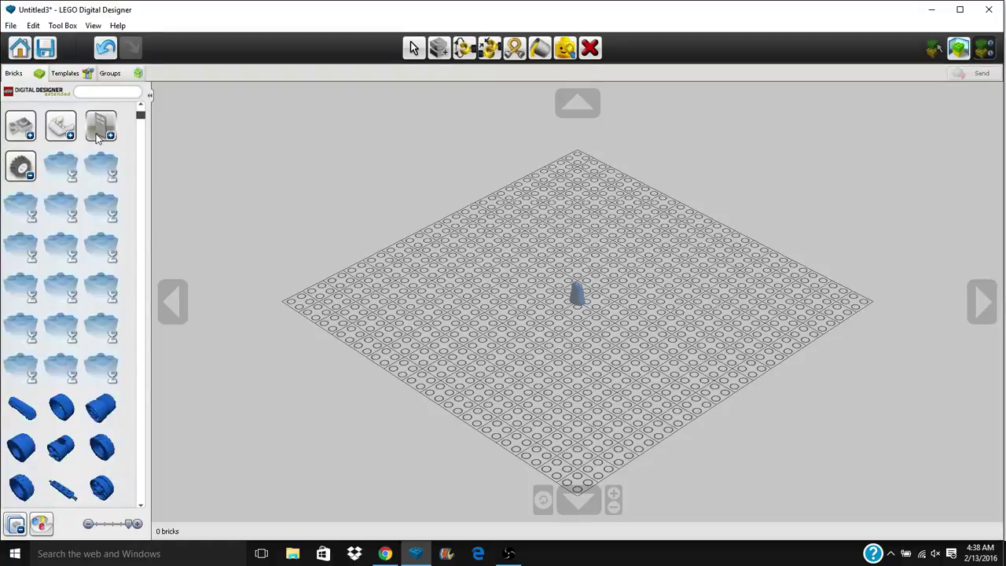
pyautogui.scroll(-12, 71, 252)
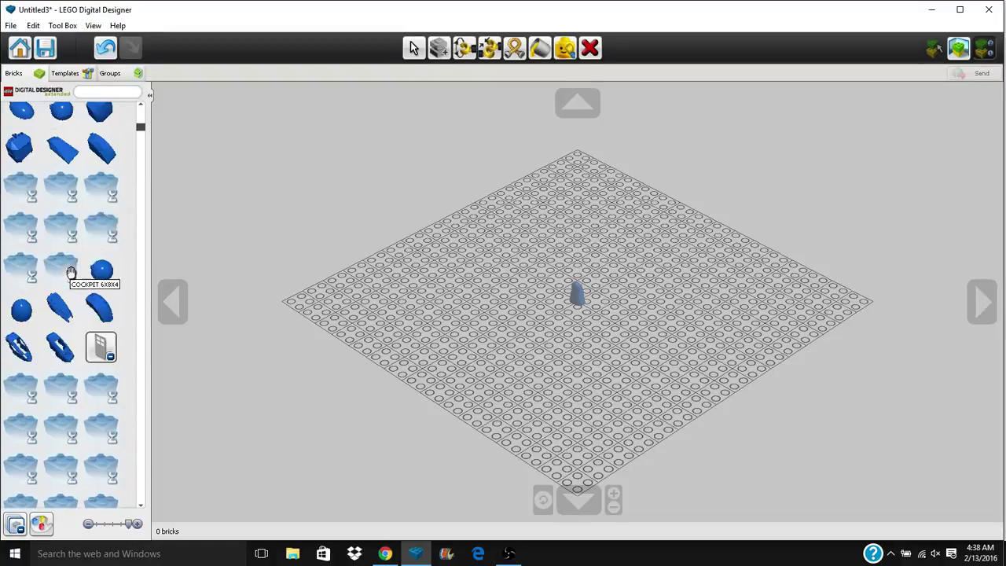
pyautogui.moveTo(141, 135); pyautogui.dragTo(141, 110)
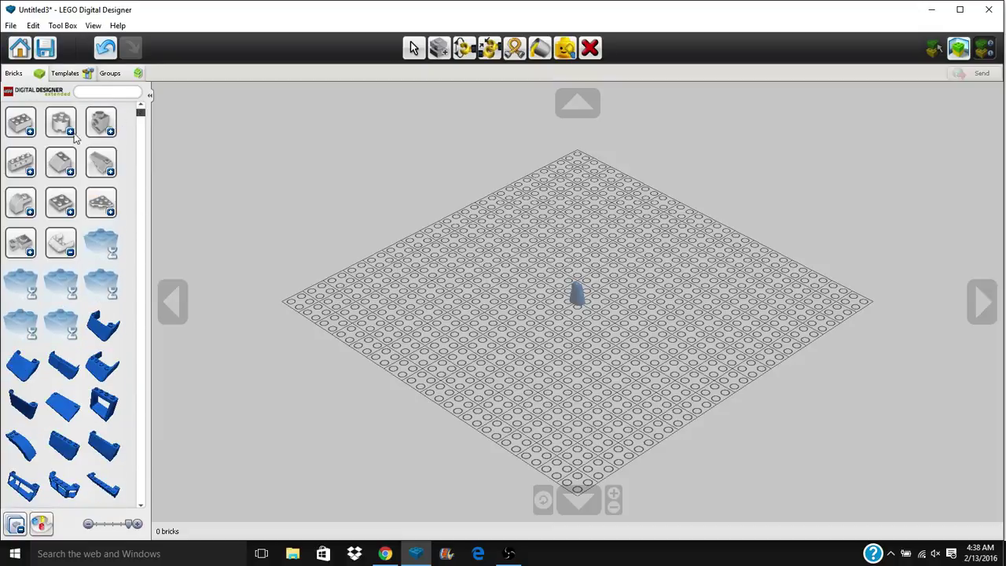
pyautogui.click(17, 525)
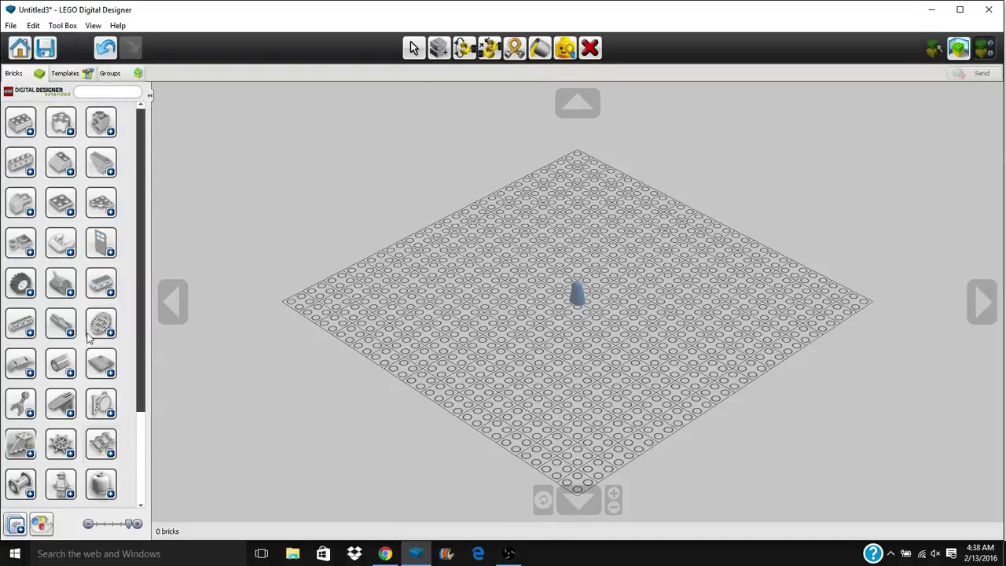
pyautogui.scroll(-2, 60, 269)
pyautogui.scroll(2, 60, 269)
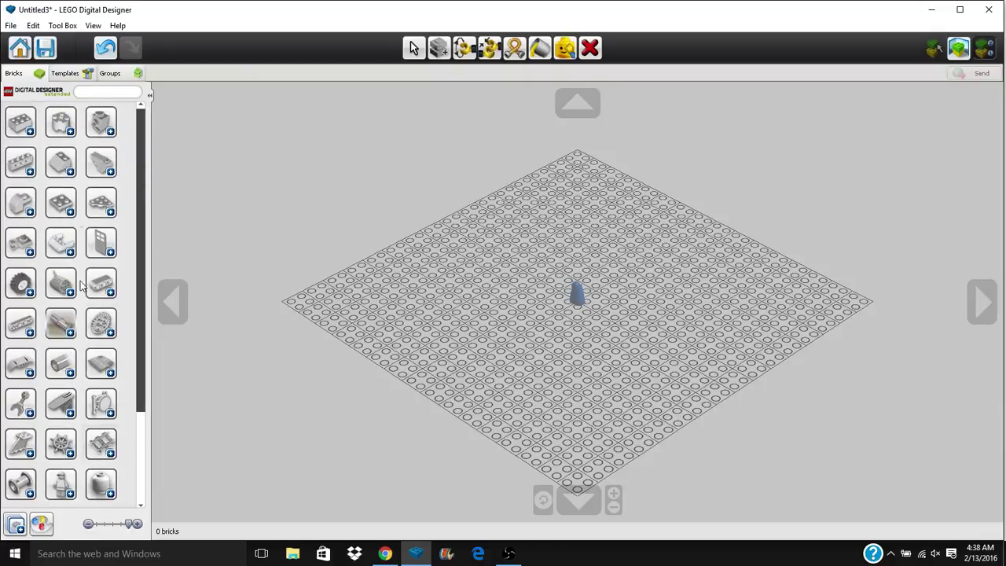
# Expand the plates category among others, look through its parts, and collapse all categories again.
pyautogui.scroll(-10, 69, 369)
pyautogui.scroll(-3, 69, 380)
pyautogui.click(102, 285)
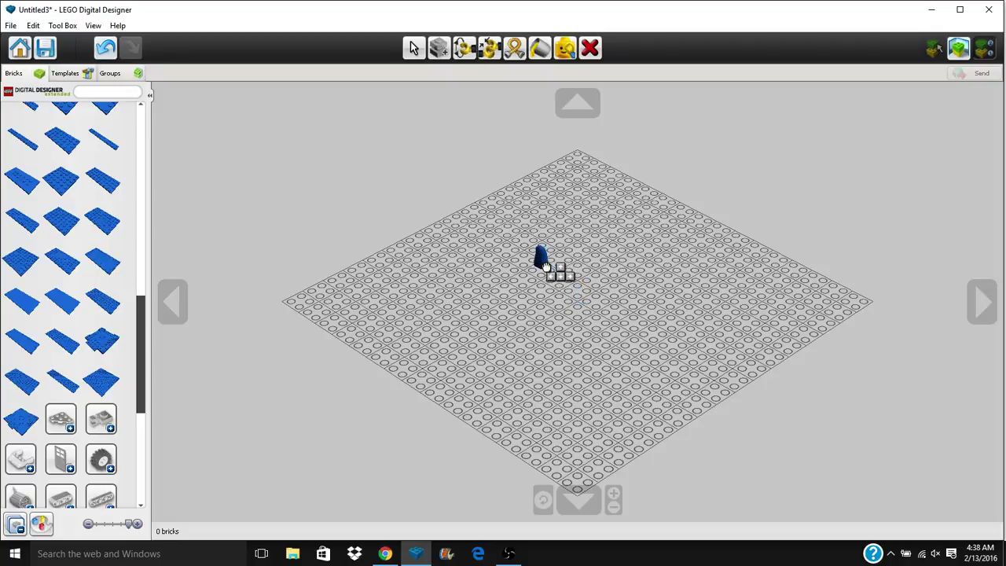
pyautogui.scroll(3, 55, 351)
pyautogui.scroll(2, 55, 351)
pyautogui.click(15, 524)
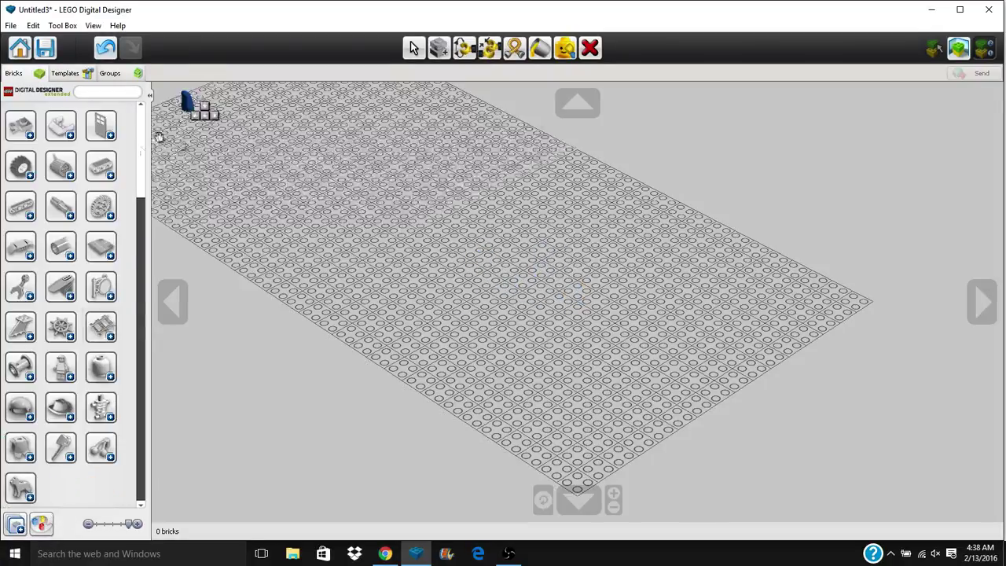
# Discard the stray blue brick being placed on the building plate and return to the Selection tool.
pyautogui.scroll(1, 135, 222)
pyautogui.scroll(3, 135, 222)
pyautogui.click(100, 240)
pyautogui.click(413, 48)
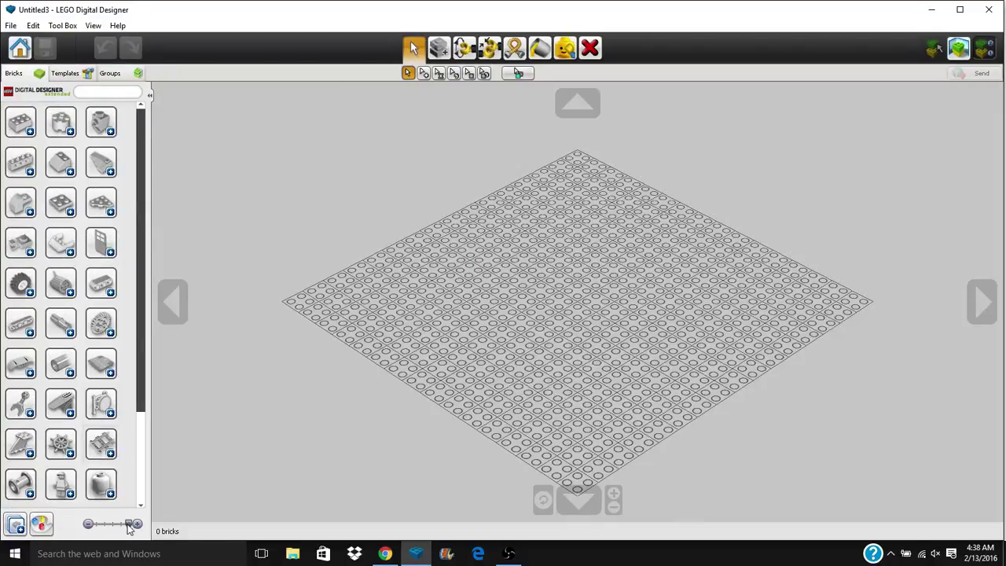
# Reduce the palette's brick thumbnails to nearly the smallest size and expand the plates category.
pyautogui.moveTo(130, 524); pyautogui.dragTo(92, 524)
pyautogui.click(61, 138)
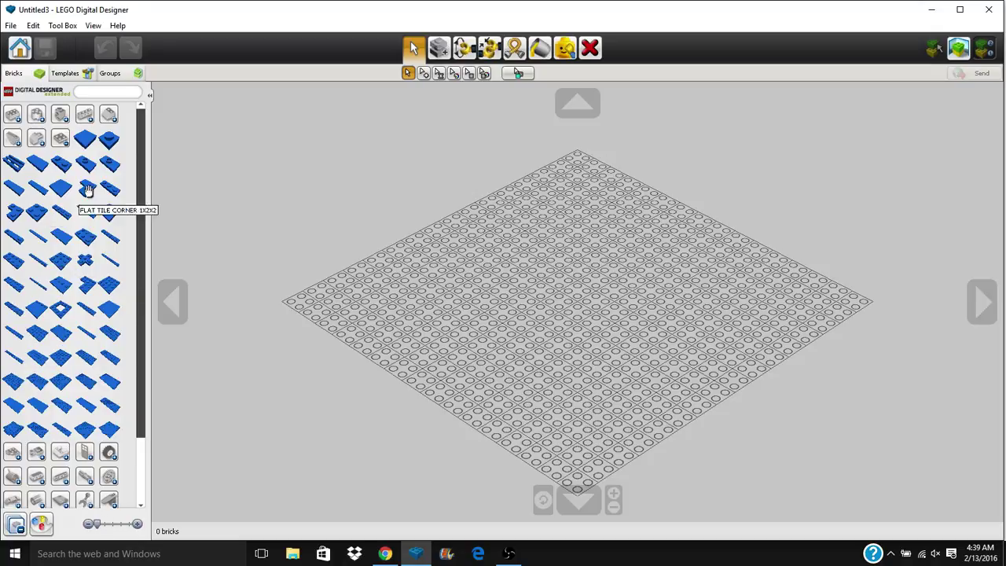
# Collapse the plates category, look through the basic bricks and round bricks categories, and leave all categories collapsed.
pyautogui.click(60, 139)
pyautogui.click(14, 115)
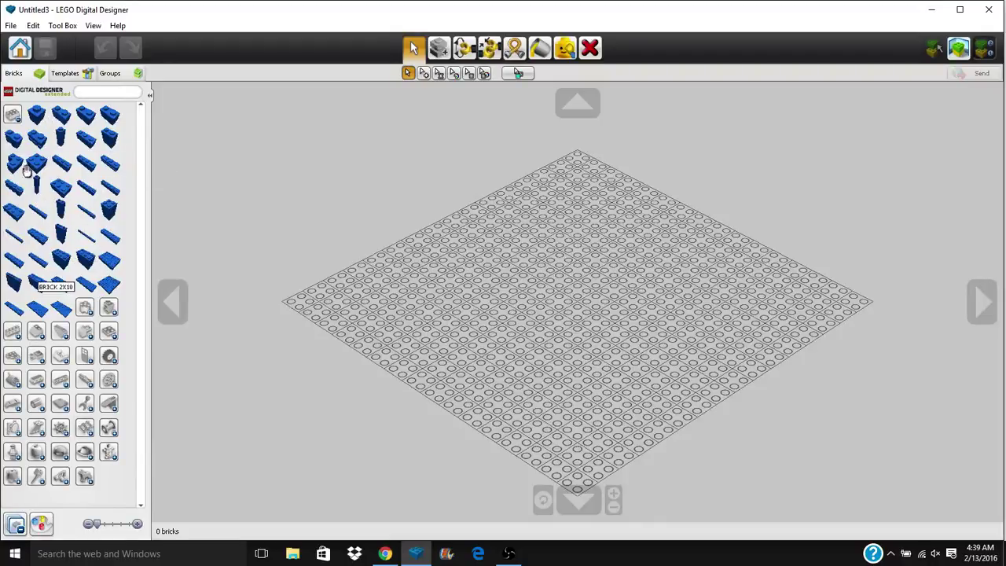
pyautogui.click(44, 115)
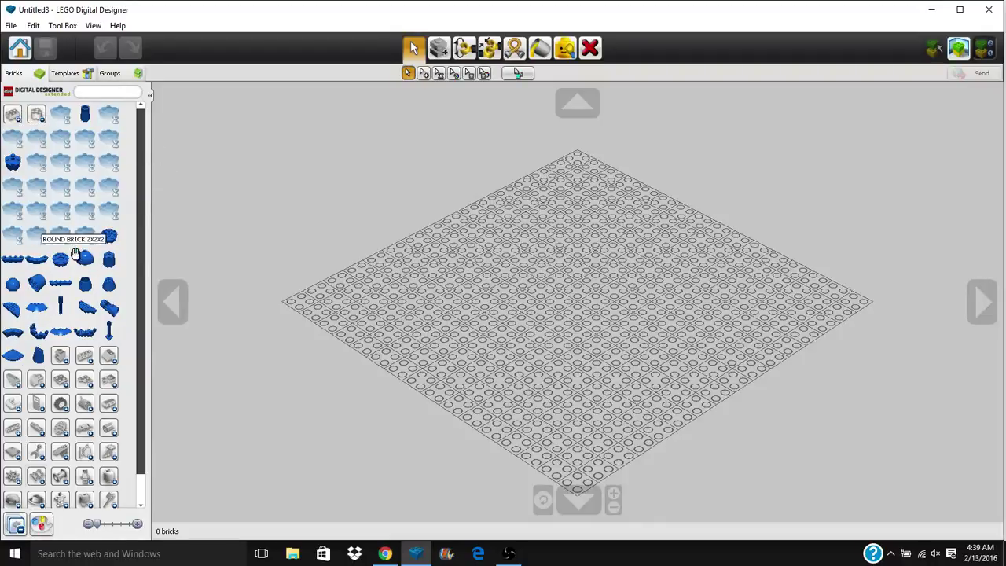
pyautogui.click(34, 116)
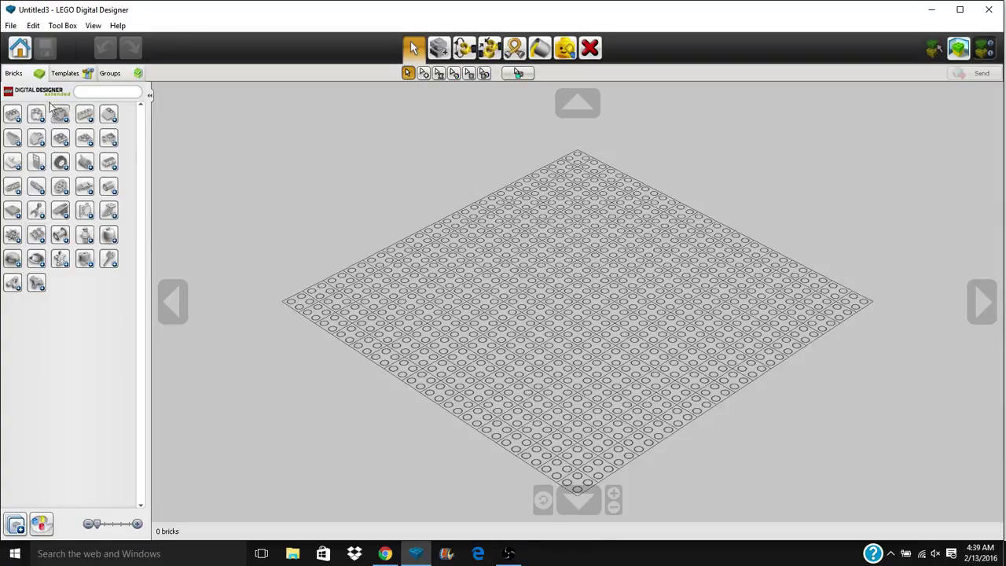
# Expand the basic bricks category in a widened palette, enlarge the thumbnails to nearly the largest size, and restore the palette's narrow width.
pyautogui.moveTo(148, 177); pyautogui.dragTo(876, 209)
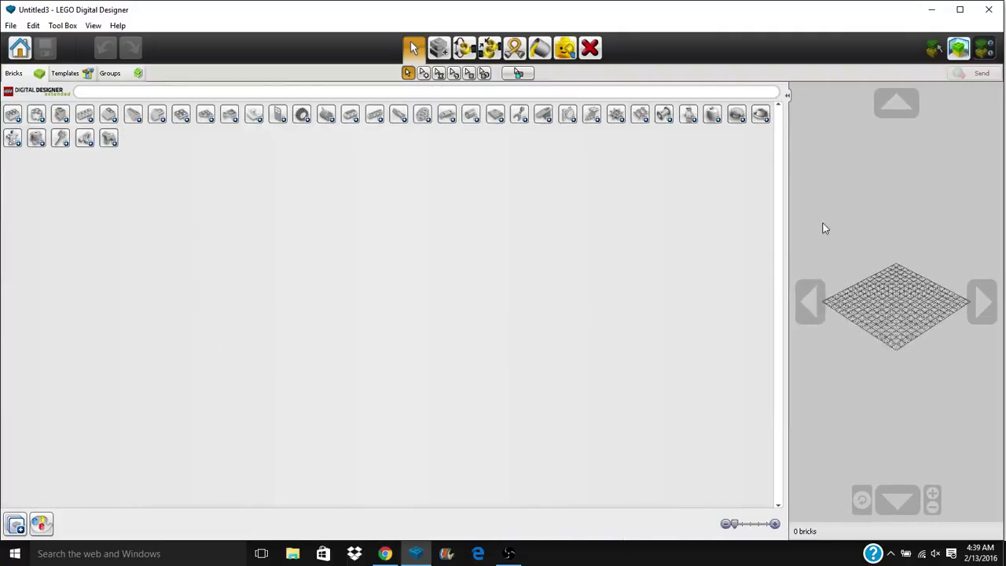
pyautogui.click(11, 114)
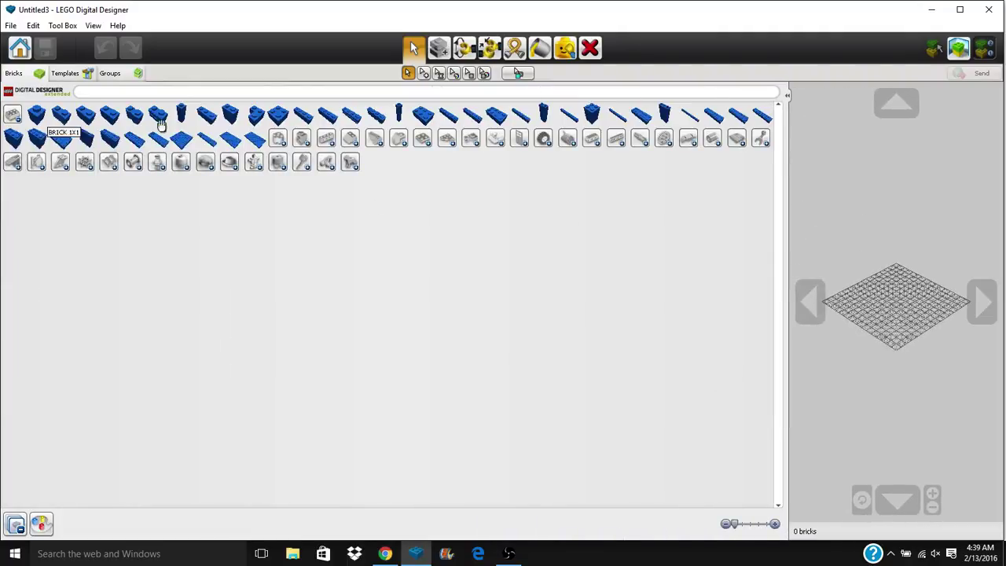
pyautogui.moveTo(743, 523); pyautogui.dragTo(768, 523)
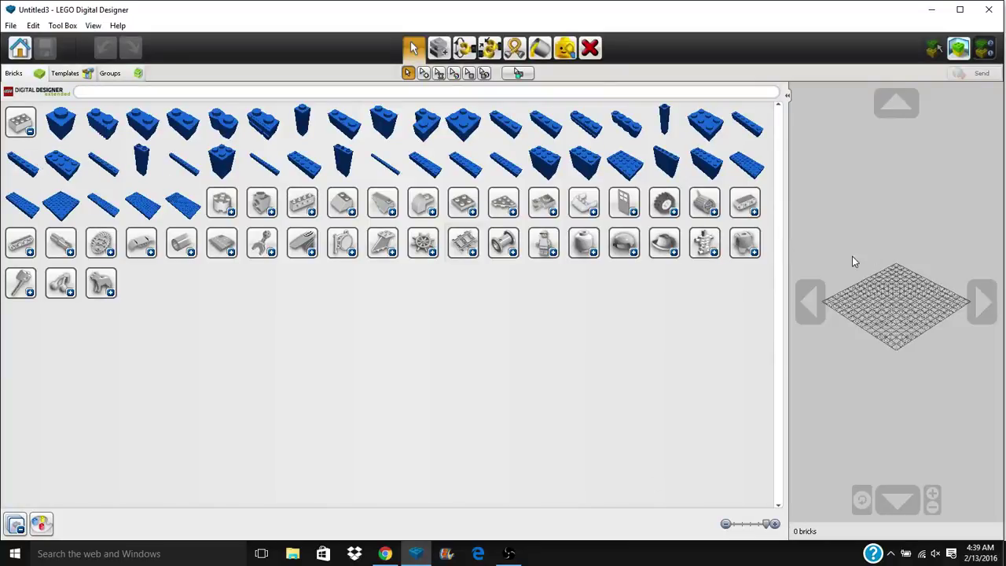
pyautogui.moveTo(785, 265); pyautogui.dragTo(149, 264)
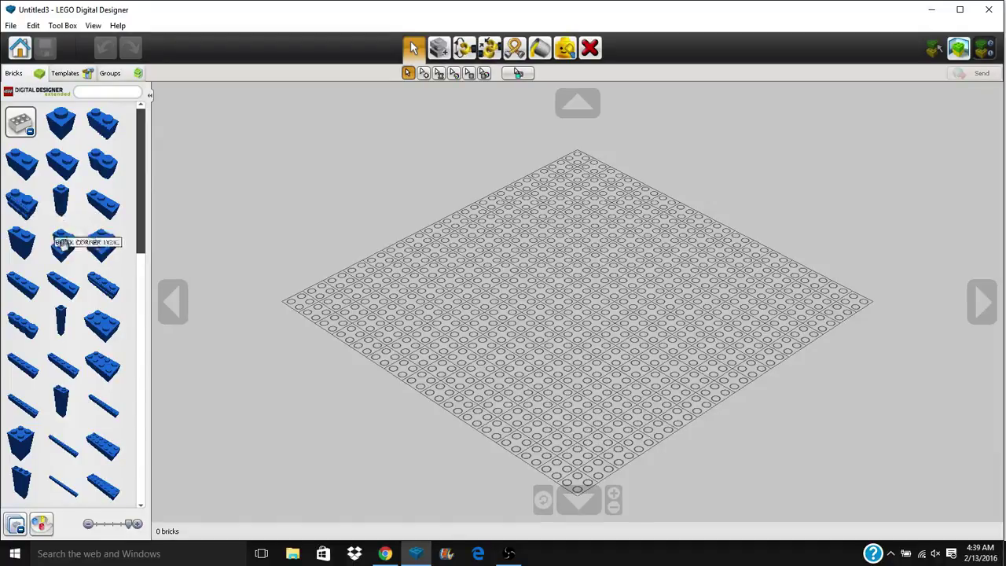
# Try a medium thumbnail size, collapse the basic bricks category, and set the thumbnails back to nearly the largest size.
pyautogui.moveTo(128, 528); pyautogui.dragTo(113, 532)
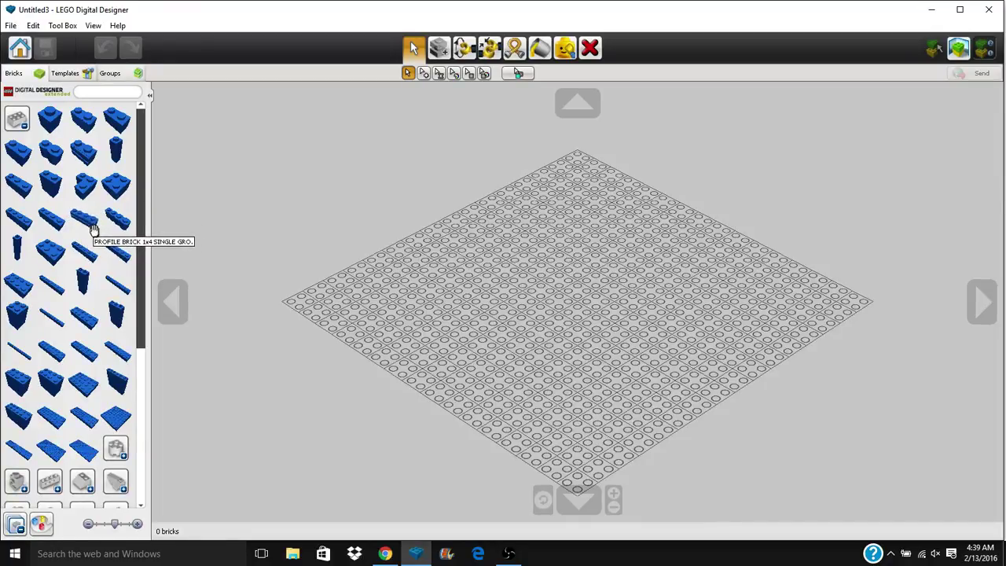
pyautogui.click(16, 118)
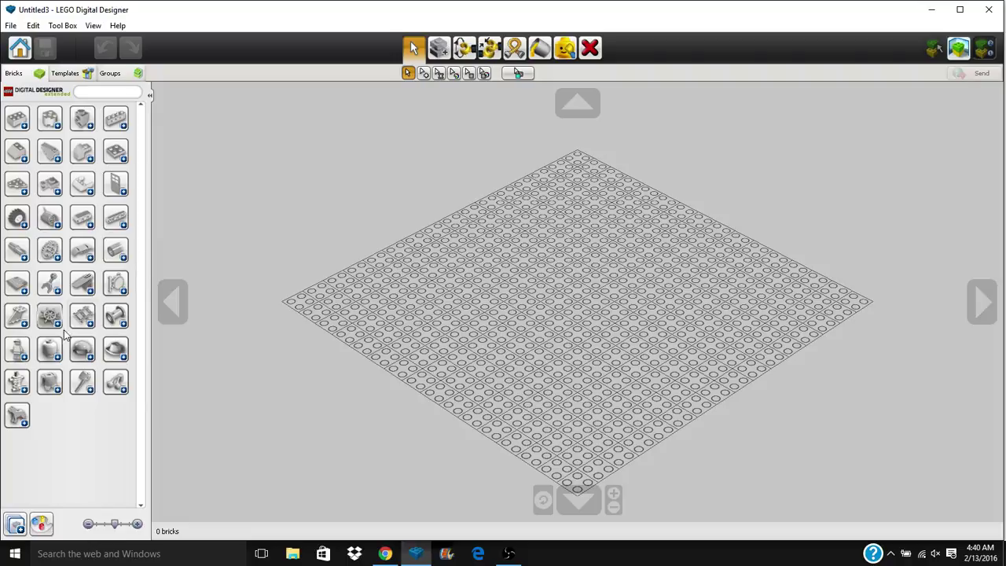
pyautogui.moveTo(113, 523); pyautogui.dragTo(128, 523)
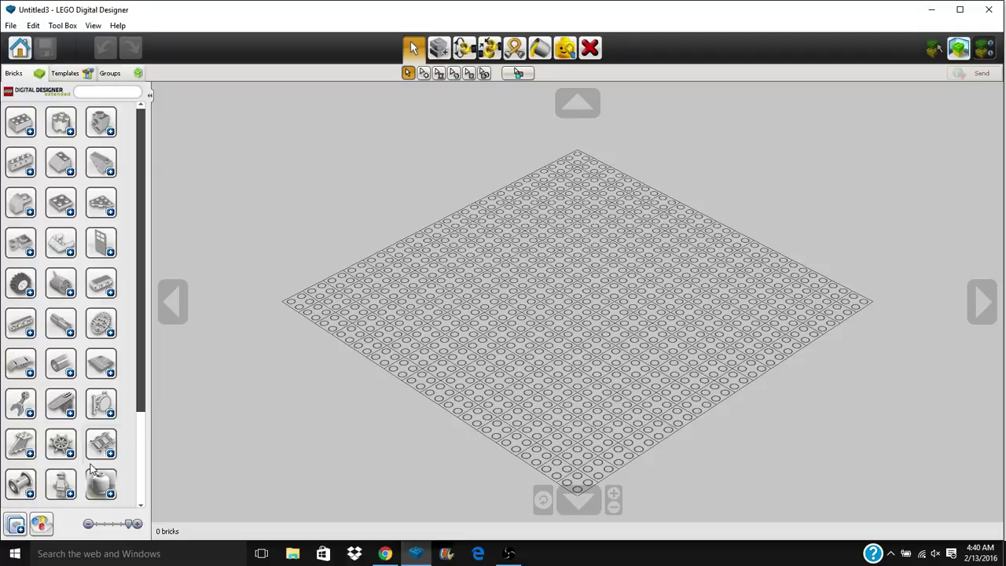
# Switch the palette to the saved templates and look through all of them from first to last.
pyautogui.click(72, 74)
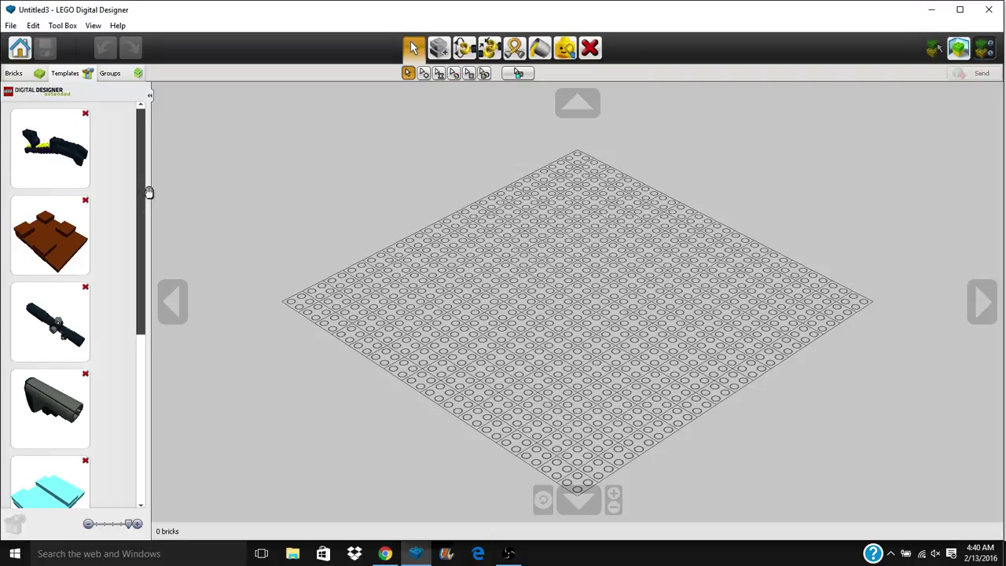
pyautogui.moveTo(139, 140); pyautogui.dragTo(156, 334)
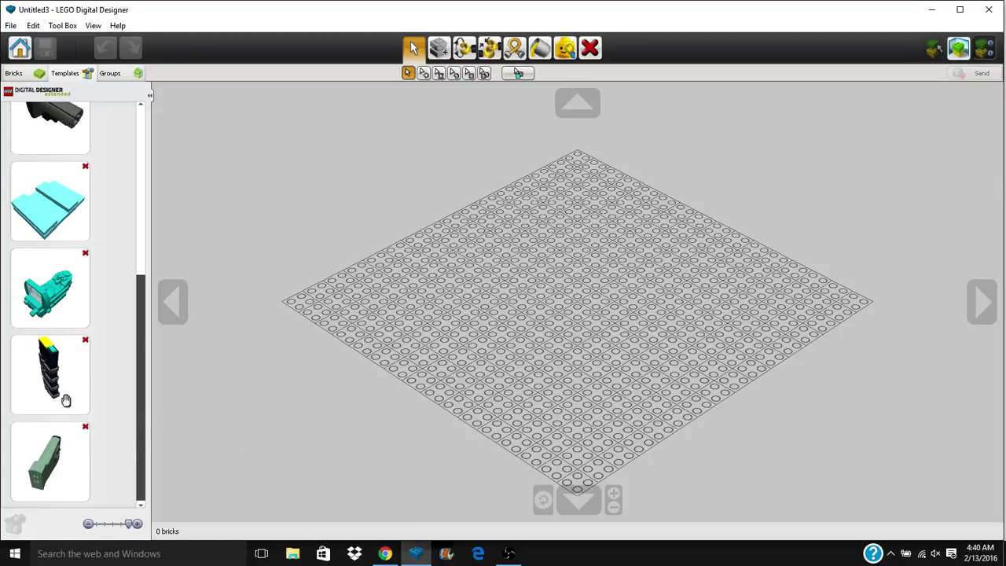
pyautogui.moveTo(141, 369); pyautogui.dragTo(144, 197)
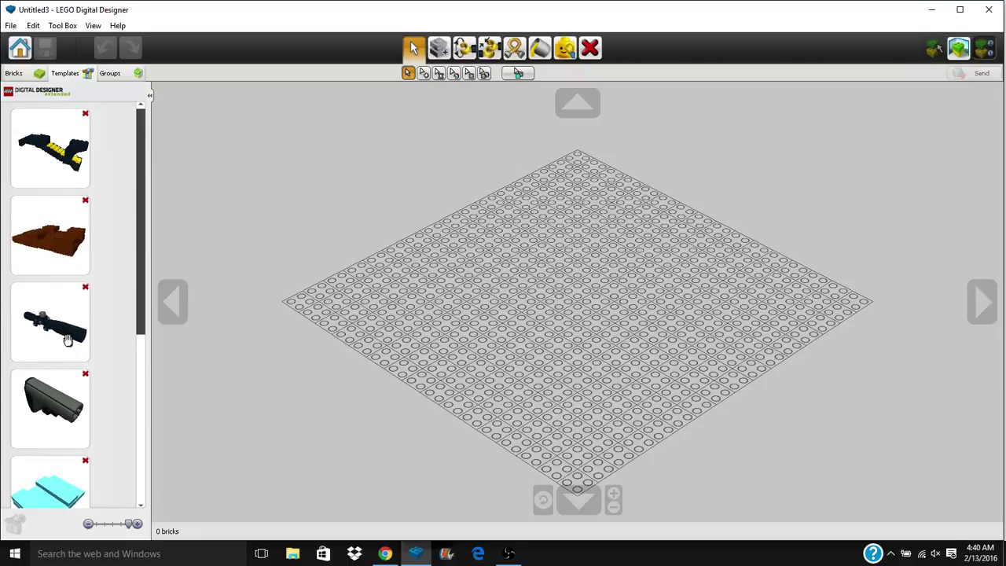
pyautogui.scroll(-1, 133, 297)
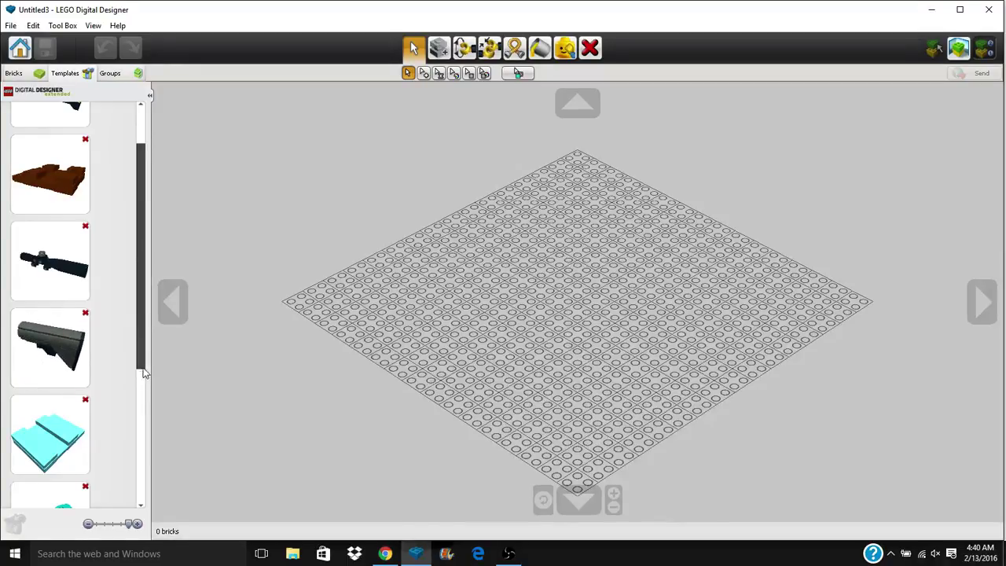
pyautogui.moveTo(143, 358); pyautogui.dragTo(140, 416)
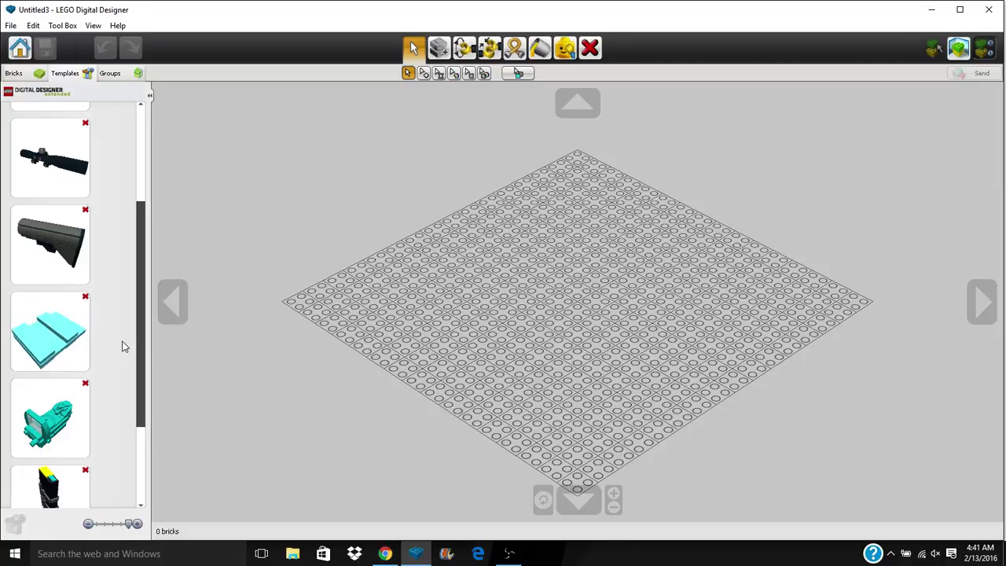
pyautogui.moveTo(139, 319); pyautogui.dragTo(137, 259)
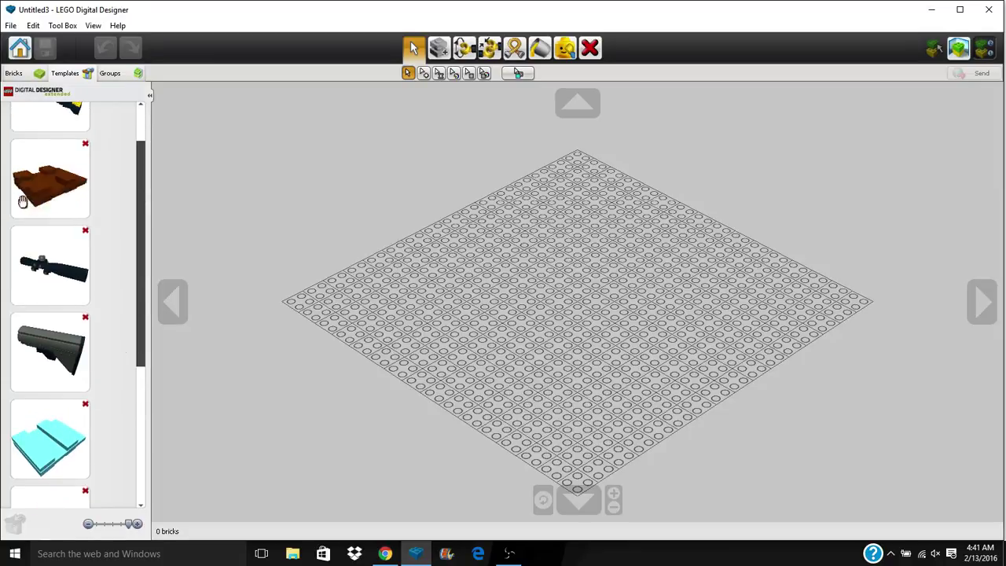
pyautogui.scroll(-3, 118, 209)
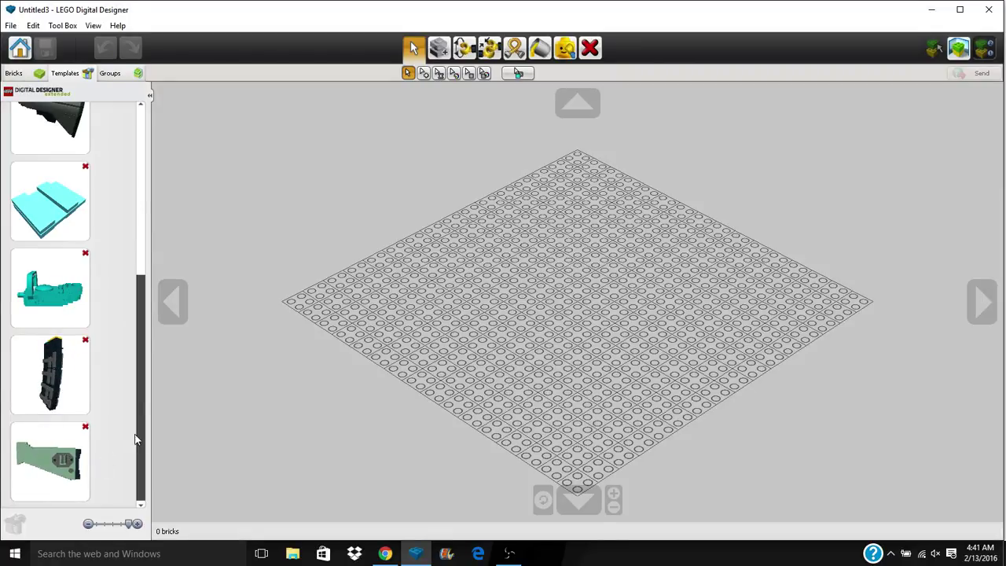
pyautogui.moveTo(140, 433); pyautogui.dragTo(129, 224)
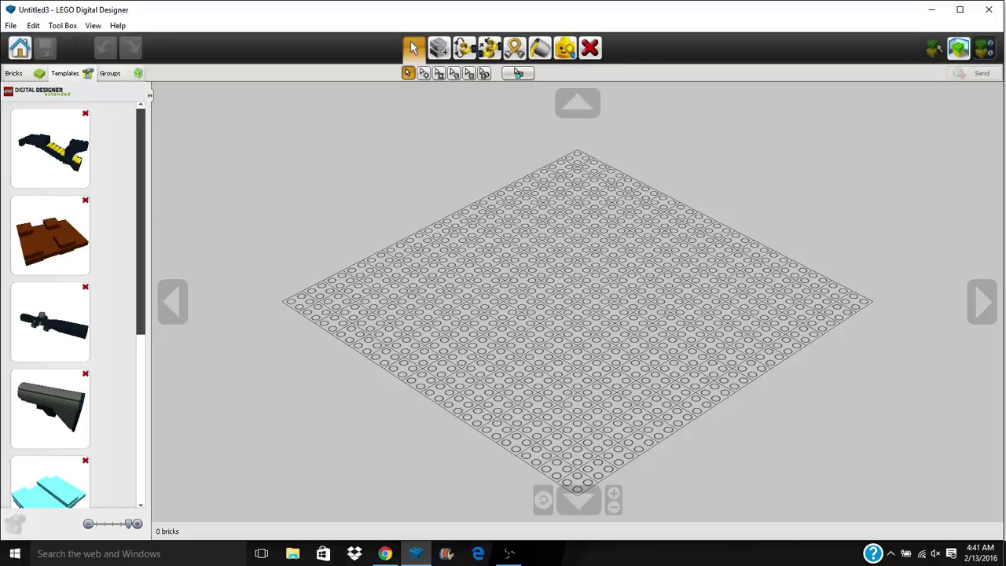
# Place six copies of the brown plate template in a row across the middle of the building plate.
pyautogui.click(38, 248)
pyautogui.click(521, 280)
pyautogui.click(62, 240)
pyautogui.moveTo(464, 305); pyautogui.dragTo(590, 316, button='right')
pyautogui.click(577, 318)
pyautogui.click(50, 235)
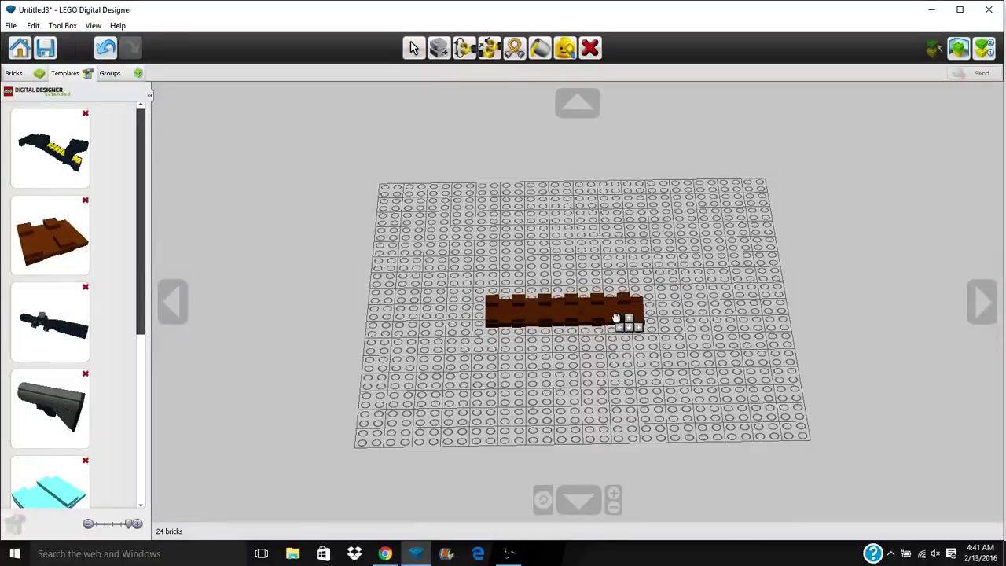
pyautogui.click(616, 318)
pyautogui.click(59, 234)
pyautogui.click(674, 318)
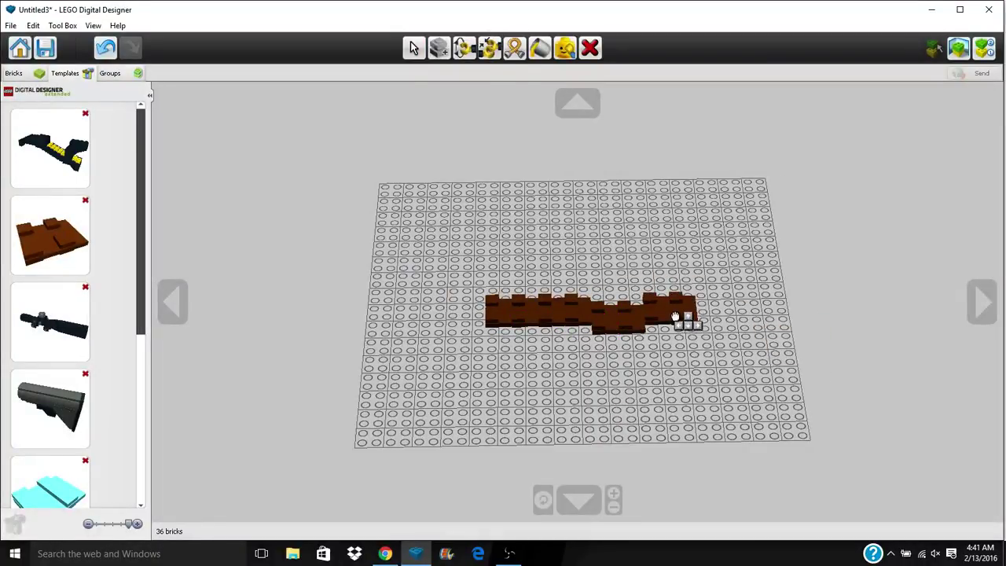
pyautogui.click(47, 241)
pyautogui.click(728, 318)
pyautogui.click(32, 245)
pyautogui.click(785, 318)
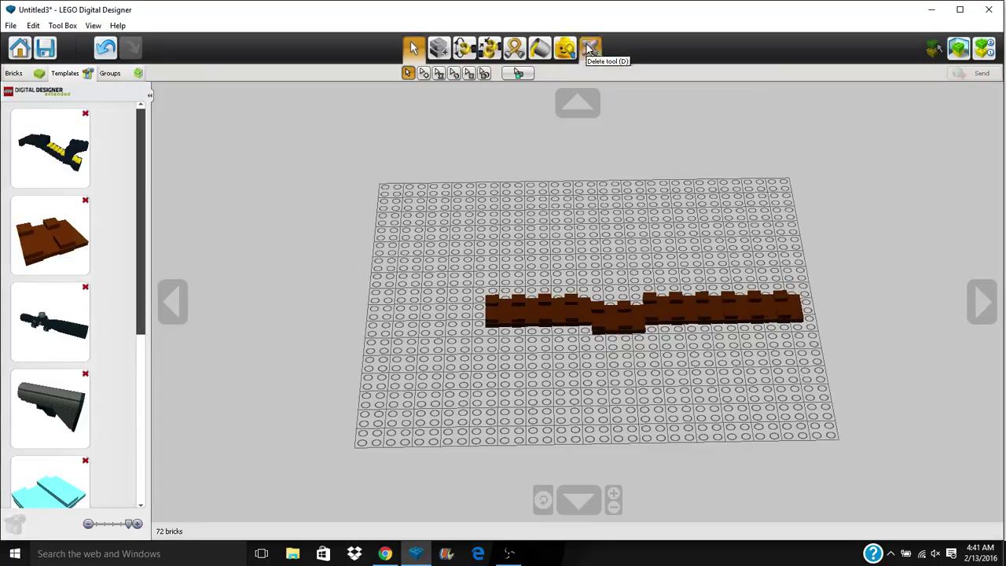
# Delete all the brown template copies from the building plate and return to the Selection tool.
pyautogui.click(591, 50)
pyautogui.moveTo(448, 244); pyautogui.dragTo(918, 453)
pyautogui.click(414, 48)
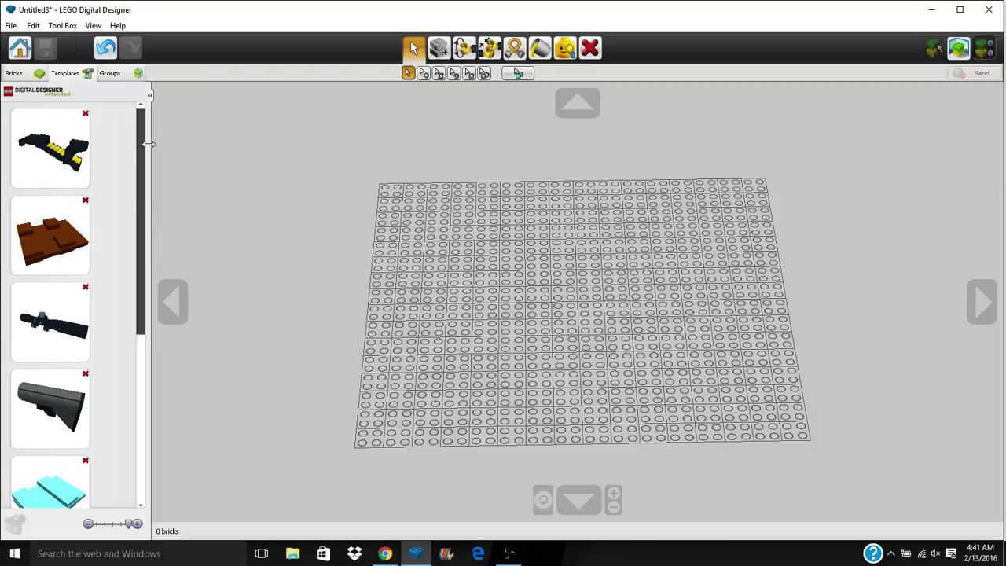
# Place the black and yellow template in the middle of the building plate and examine it from several angles.
pyautogui.click(71, 158)
pyautogui.click(595, 319)
pyautogui.moveTo(745, 353); pyautogui.dragTo(656, 326, button='right')
pyautogui.moveTo(835, 347); pyautogui.dragTo(745, 343, button='right')
pyautogui.moveTo(580, 356); pyautogui.dragTo(537, 355, button='right')
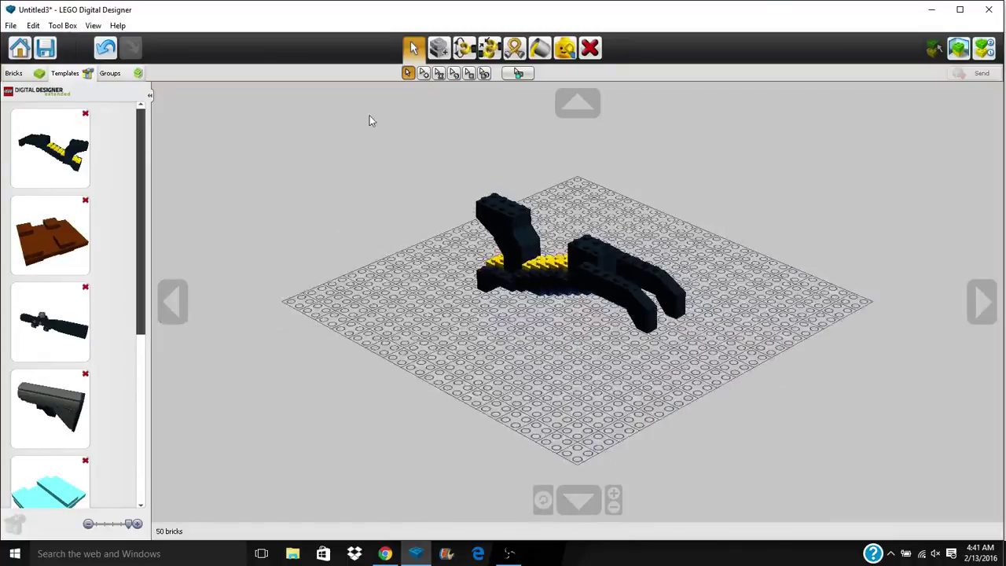
# Select all bricks of the black and yellow model and save them as a new template at the end of the list.
pyautogui.hotkey('ctrl', 'a')
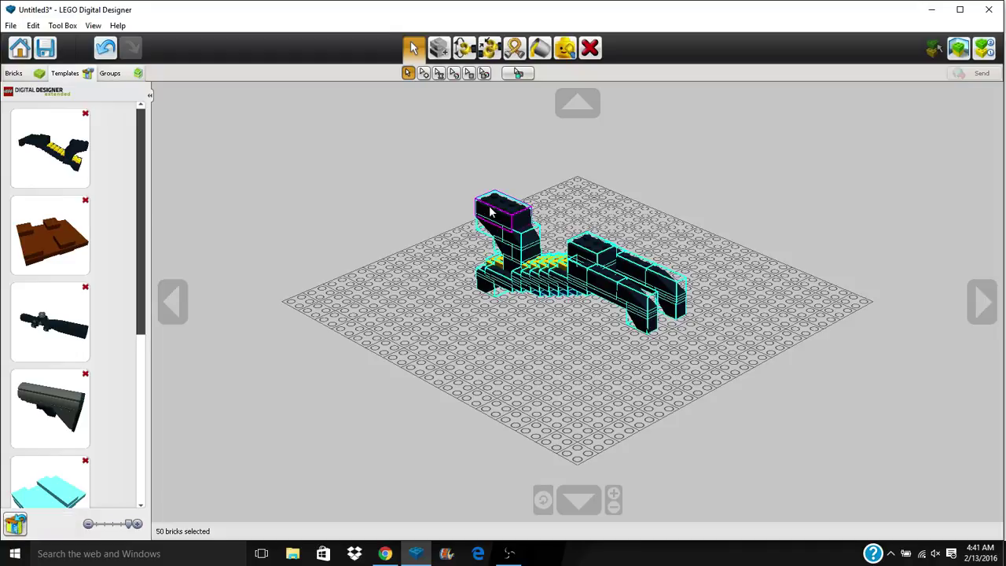
pyautogui.moveTo(143, 313); pyautogui.dragTo(141, 507)
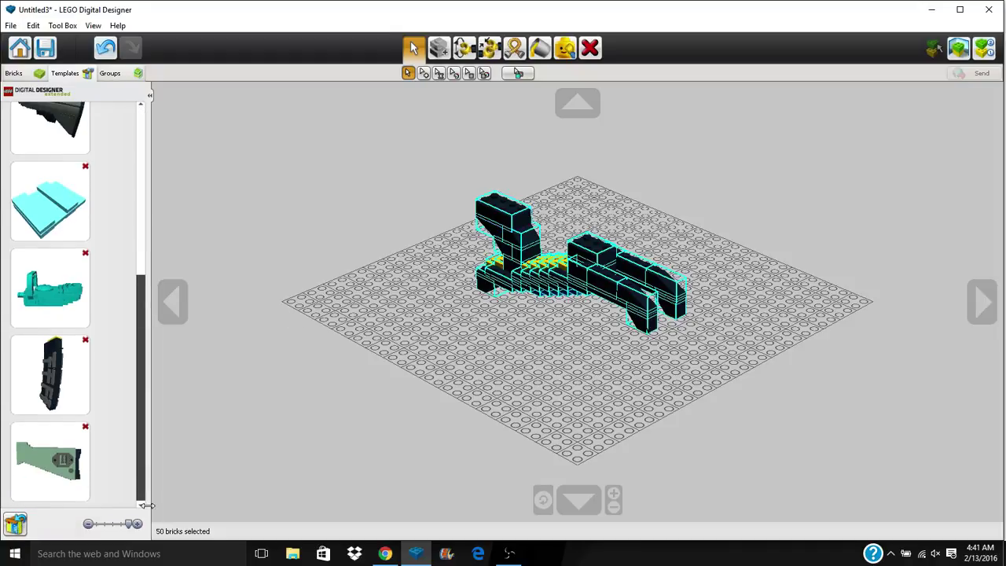
pyautogui.click(14, 524)
pyautogui.moveTo(142, 233); pyautogui.dragTo(106, 474)
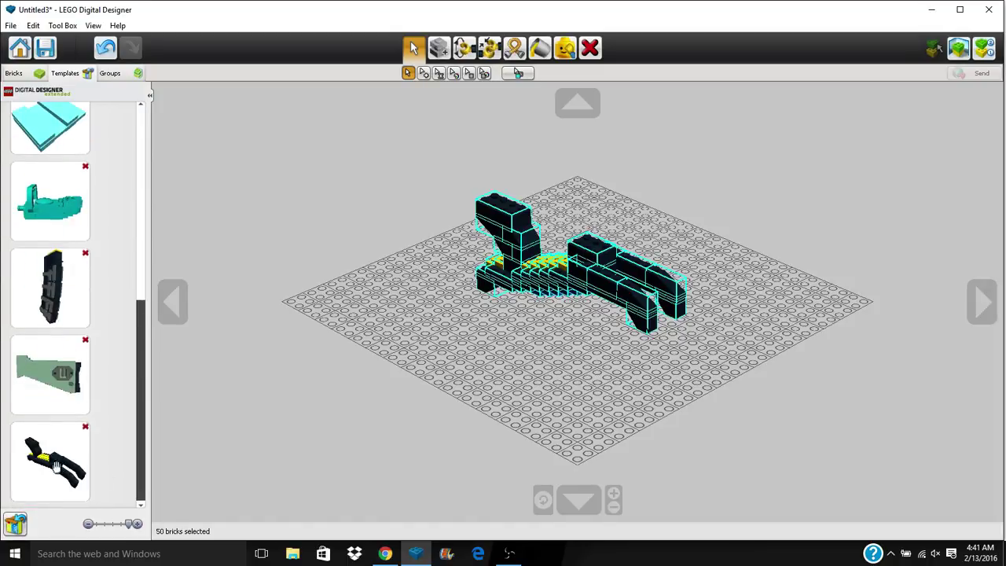
# Remove the duplicate black and yellow template from the list and delete the model from the building plate.
pyautogui.click(86, 428)
pyautogui.click(593, 311)
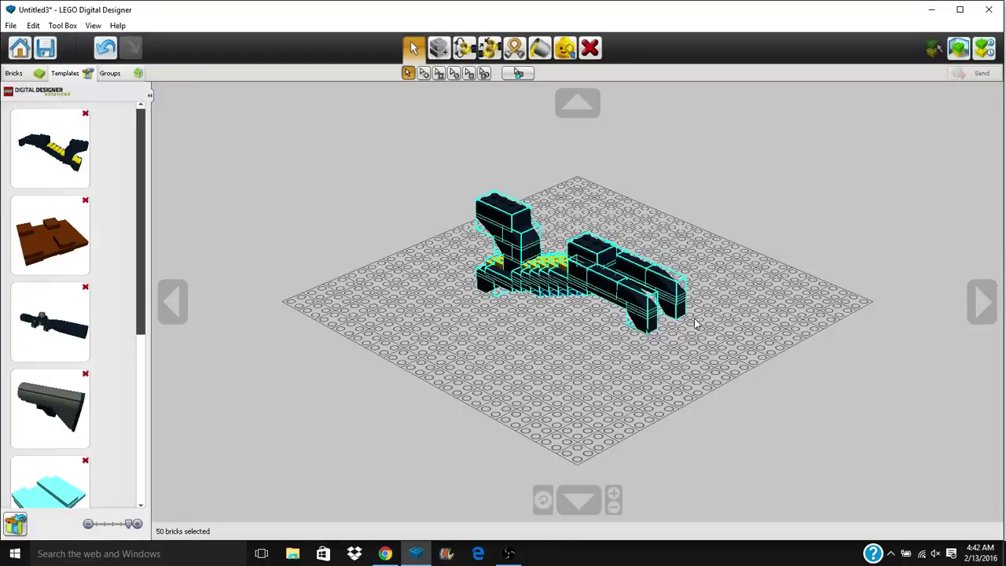
pyautogui.click(590, 48)
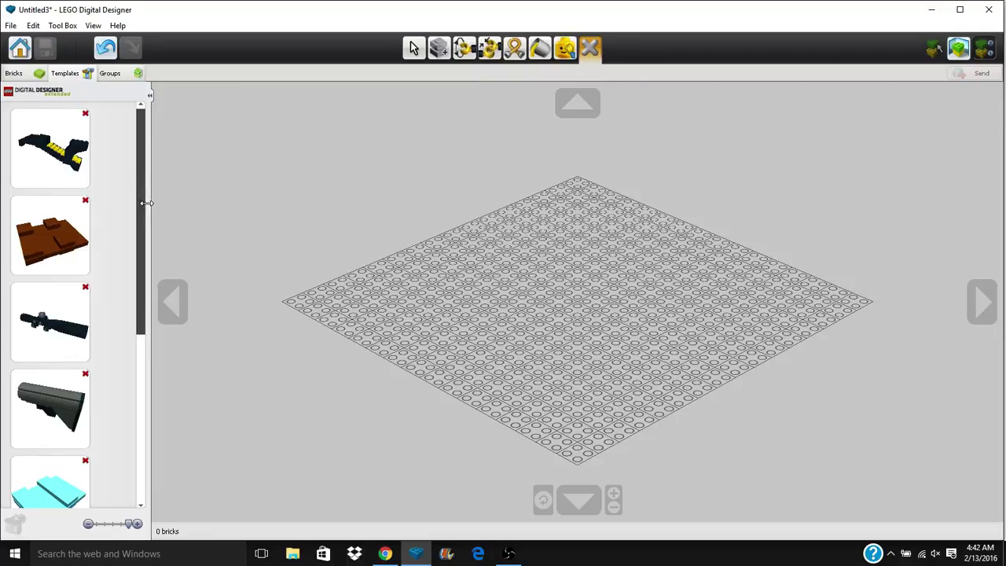
# Widen the template palette, try small template thumbnails, and restore both the near-largest thumbnails and the narrow palette.
pyautogui.moveTo(146, 203); pyautogui.dragTo(897, 235)
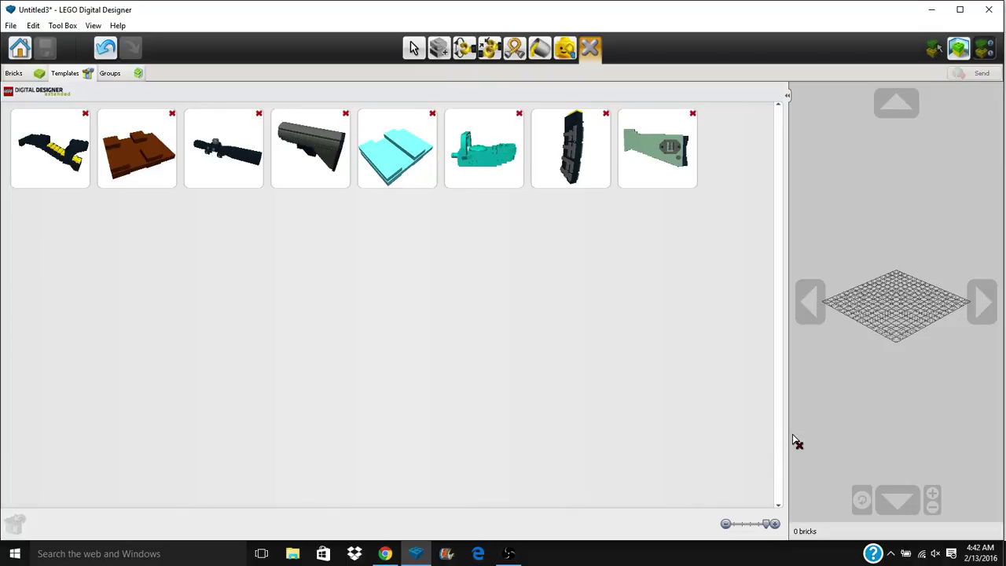
pyautogui.moveTo(767, 526); pyautogui.dragTo(616, 541)
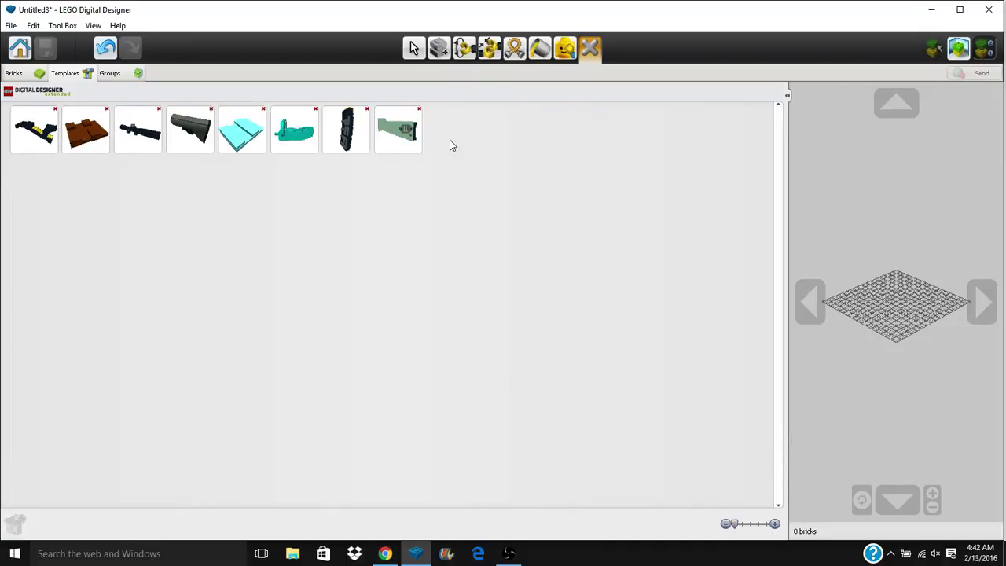
pyautogui.moveTo(736, 525); pyautogui.dragTo(767, 524)
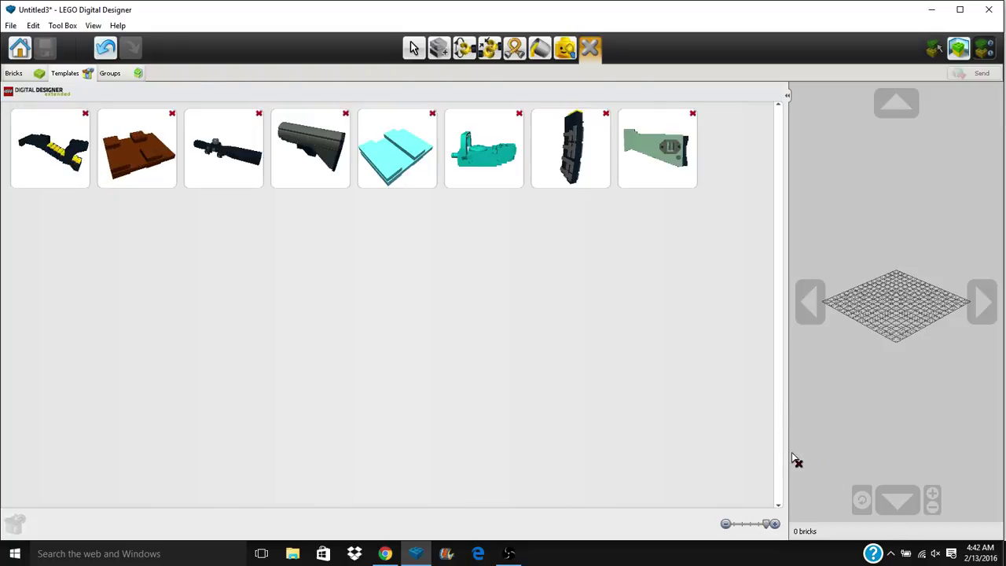
pyautogui.moveTo(791, 459); pyautogui.dragTo(11, 413)
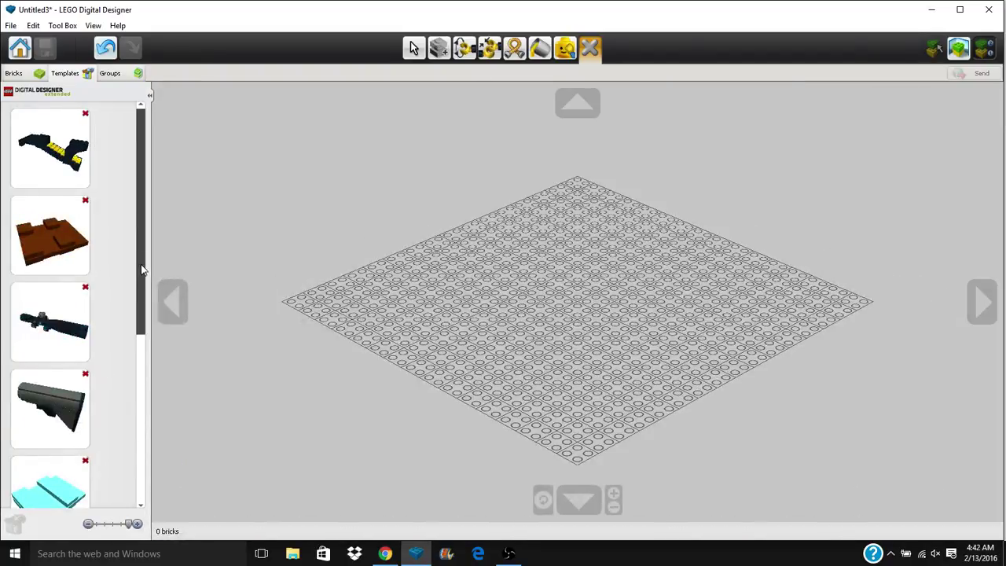
# Look through the template list once more and switch the palette to the groups.
pyautogui.moveTo(143, 266); pyautogui.dragTo(86, 495)
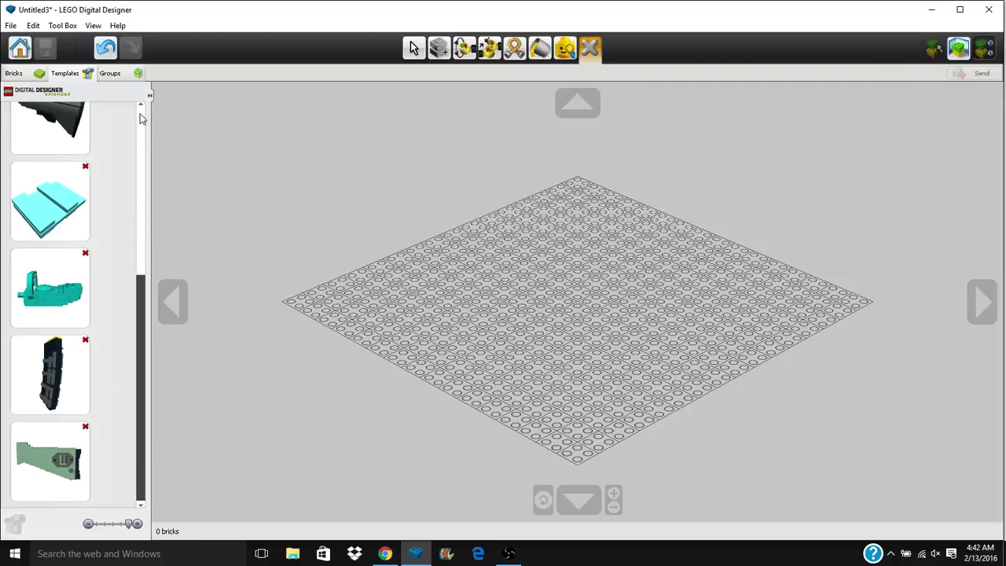
pyautogui.scroll(5, 132, 138)
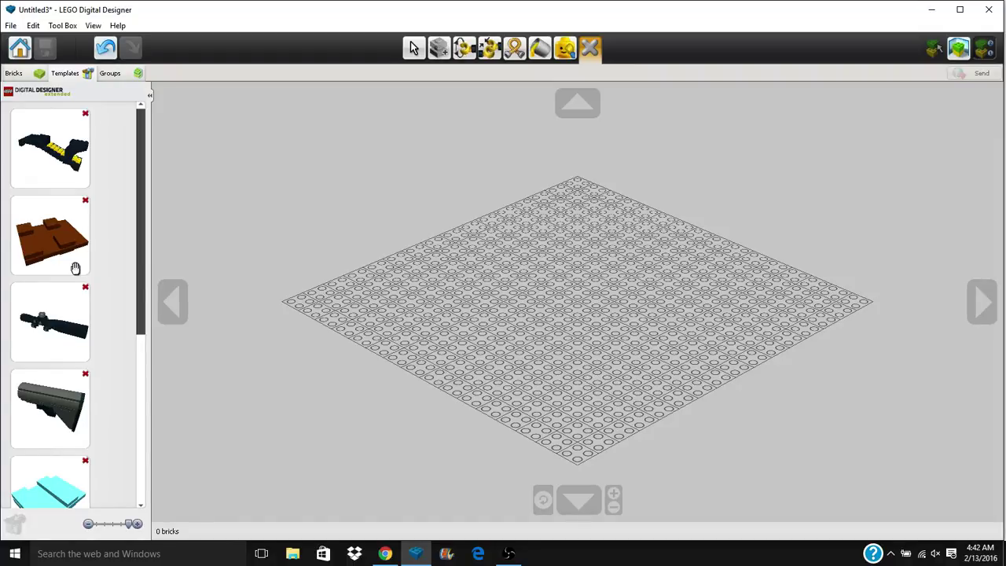
pyautogui.click(116, 77)
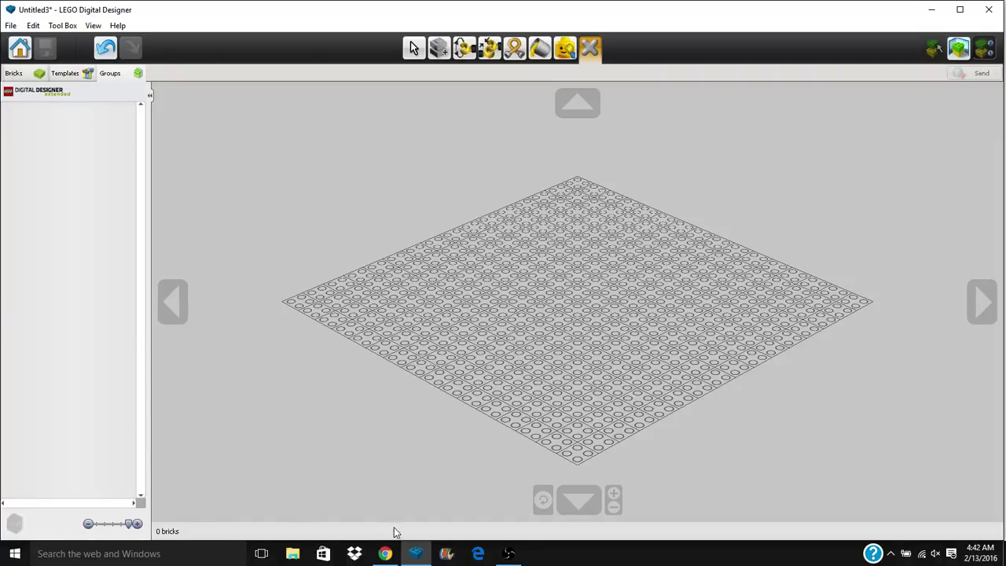
# Switch to Google Drive in Chrome and open the Lego Creations folder inside Lego Items.
pyautogui.click(385, 553)
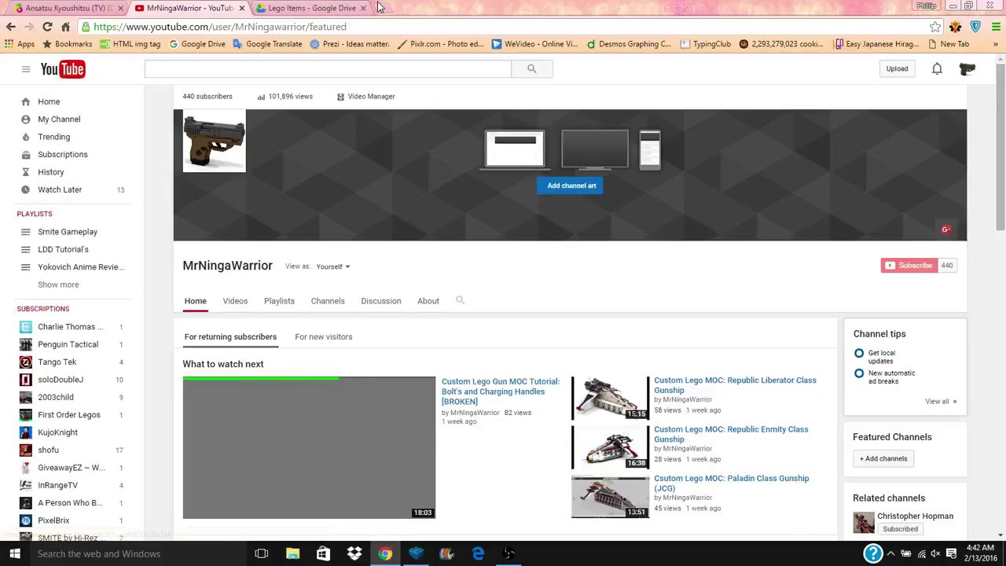
pyautogui.click(346, 7)
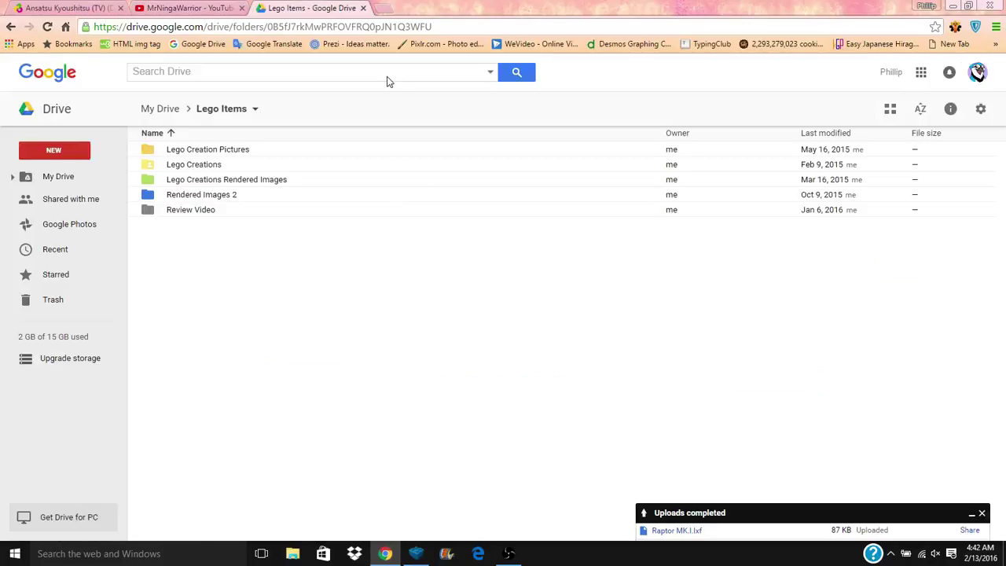
pyautogui.doubleClick(202, 165)
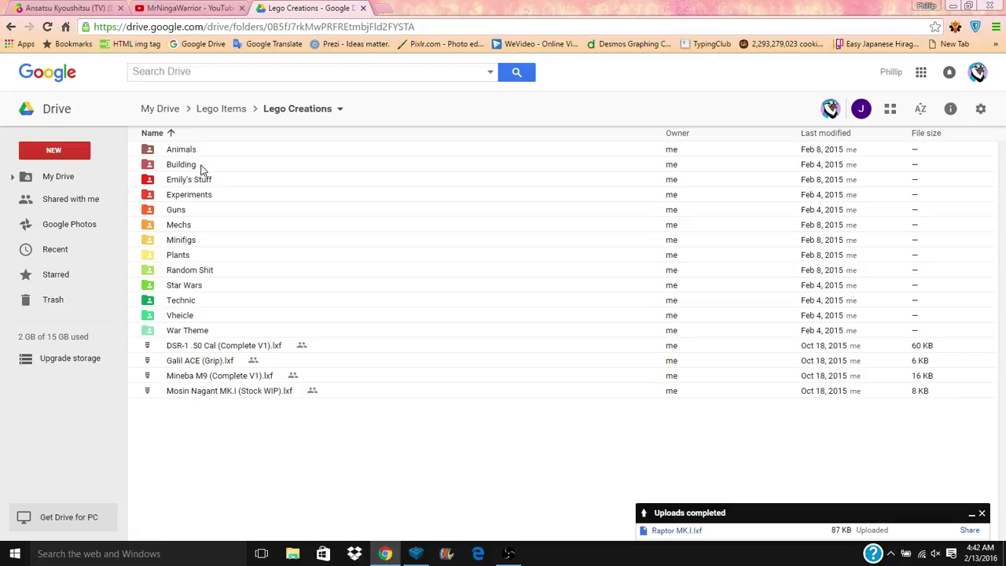
# Check the Star Wars folder, return to Lego Creations, and open Mechs Complete inside the nested Mechs folders.
pyautogui.doubleClick(193, 286)
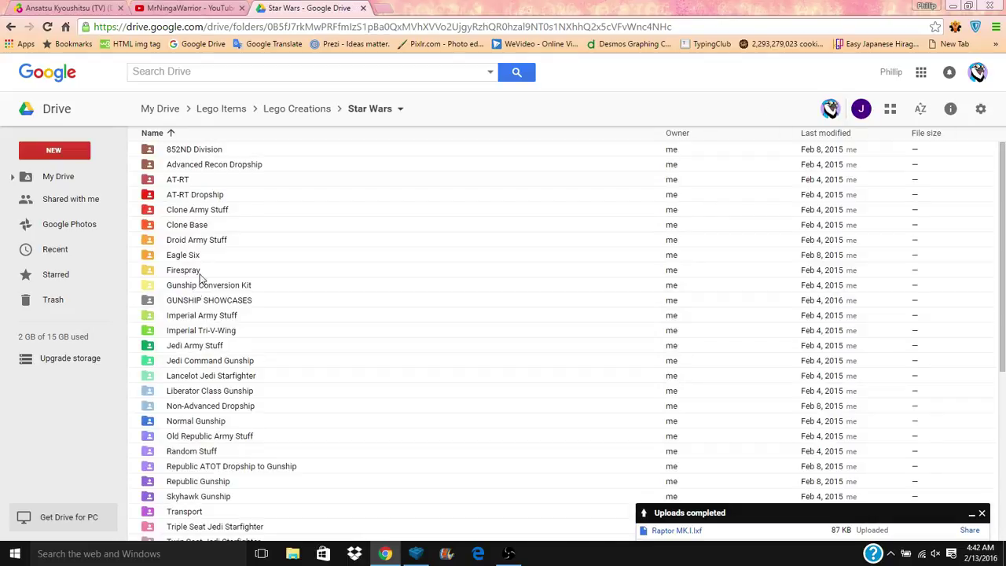
pyautogui.click(297, 110)
pyautogui.doubleClick(177, 224)
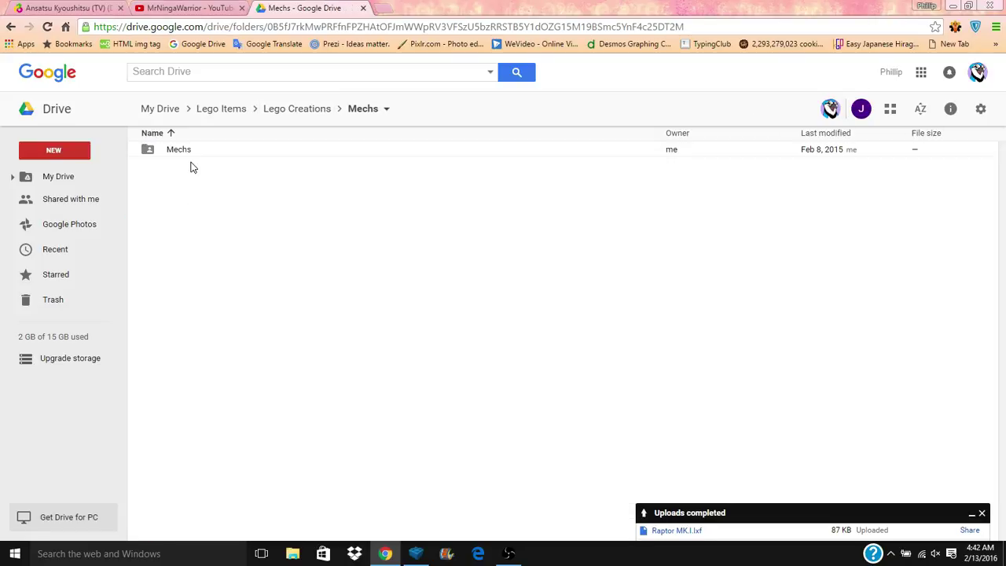
pyautogui.click(191, 157)
pyautogui.doubleClick(191, 157)
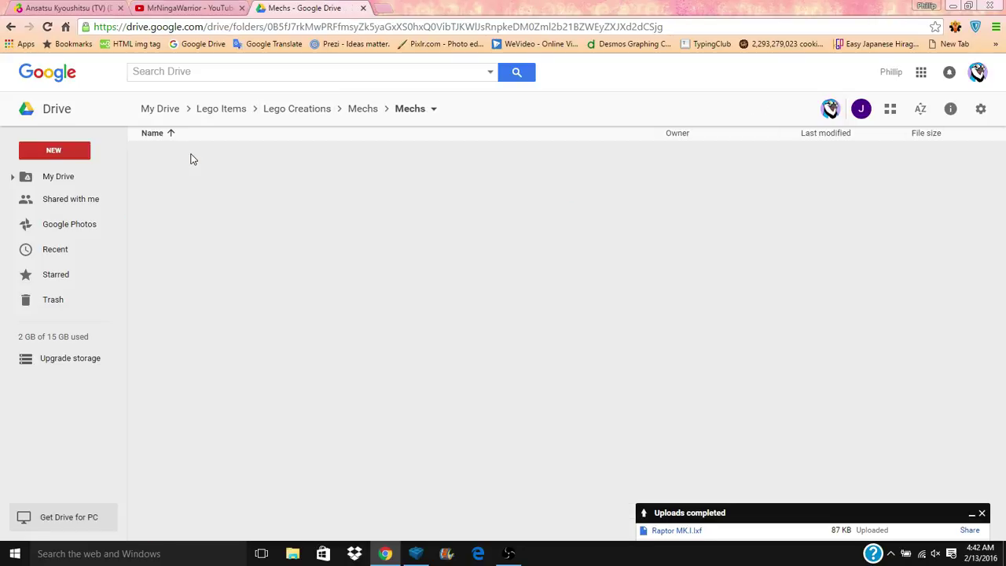
pyautogui.doubleClick(191, 151)
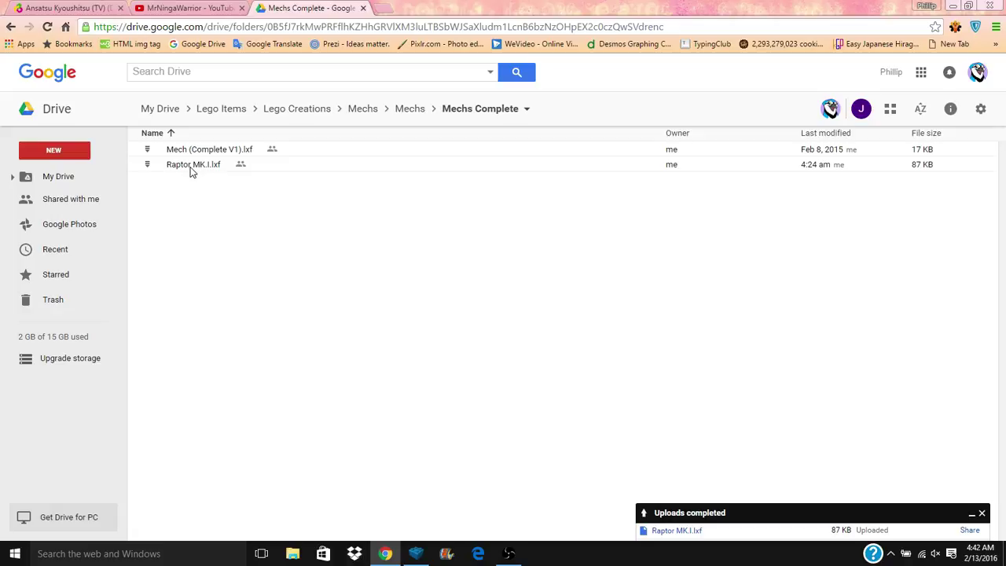
# Download Raptor MK.I.lxf and open it in LEGO Digital Designer without saving the changes to Untitled3.
pyautogui.doubleClick(191, 167)
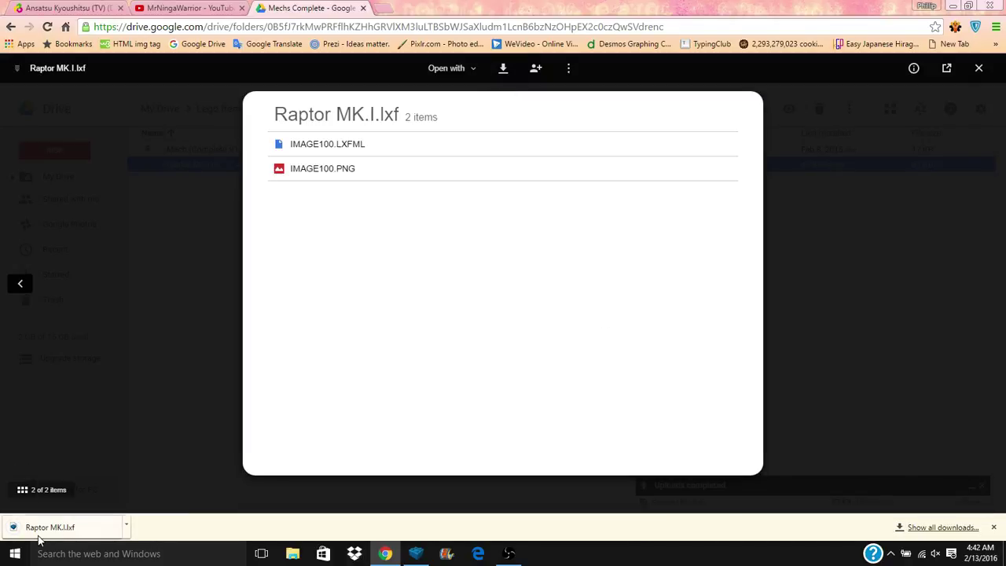
pyautogui.click(40, 535)
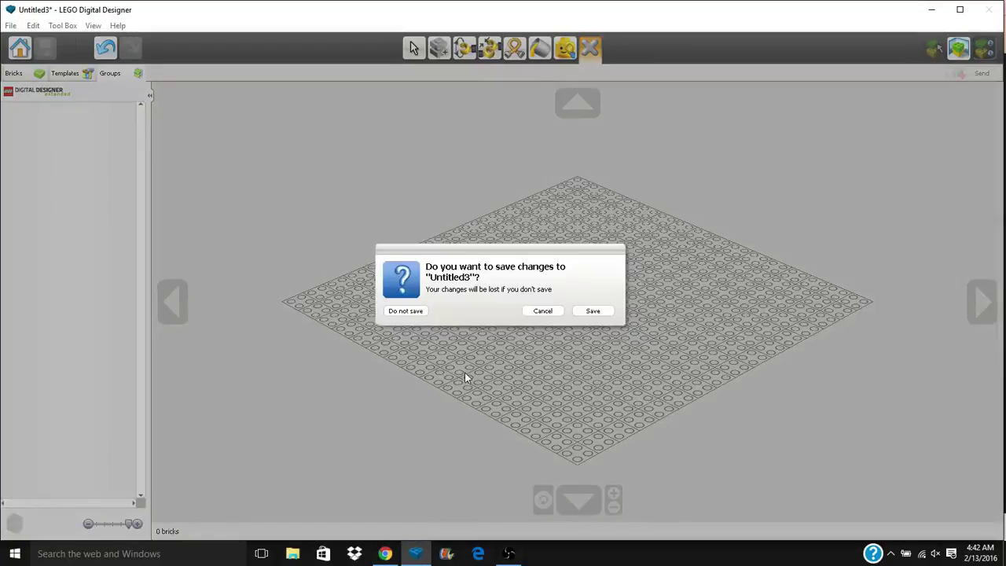
pyautogui.click(404, 311)
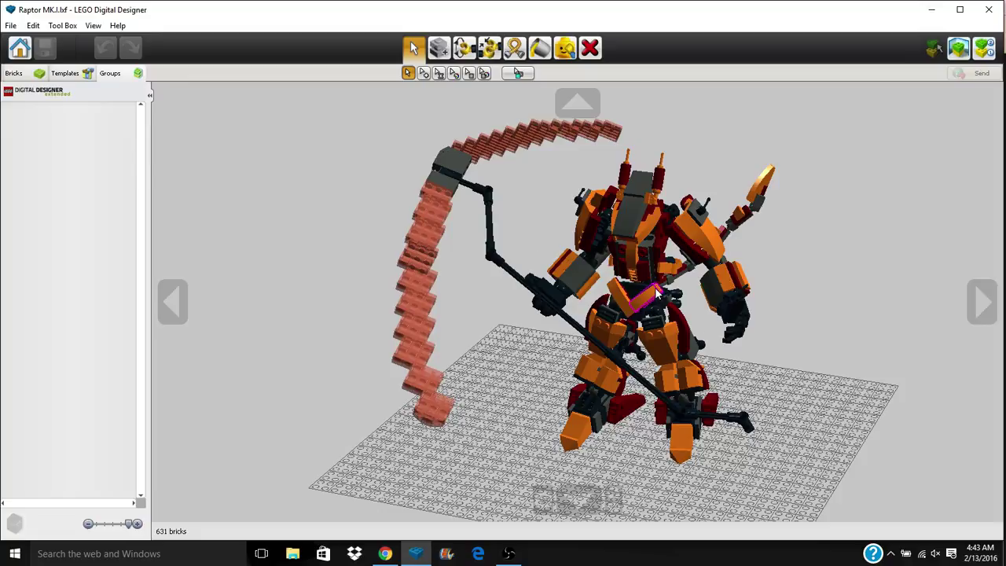
# Select all orange bricks of the mech by color and create a group from them.
pyautogui.click(454, 73)
pyautogui.click(738, 271)
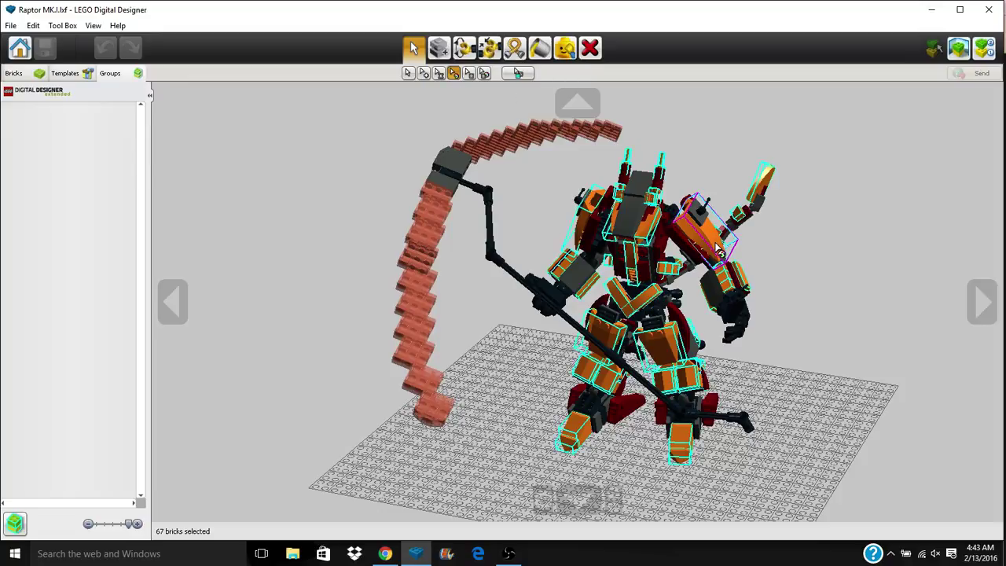
pyautogui.click(16, 525)
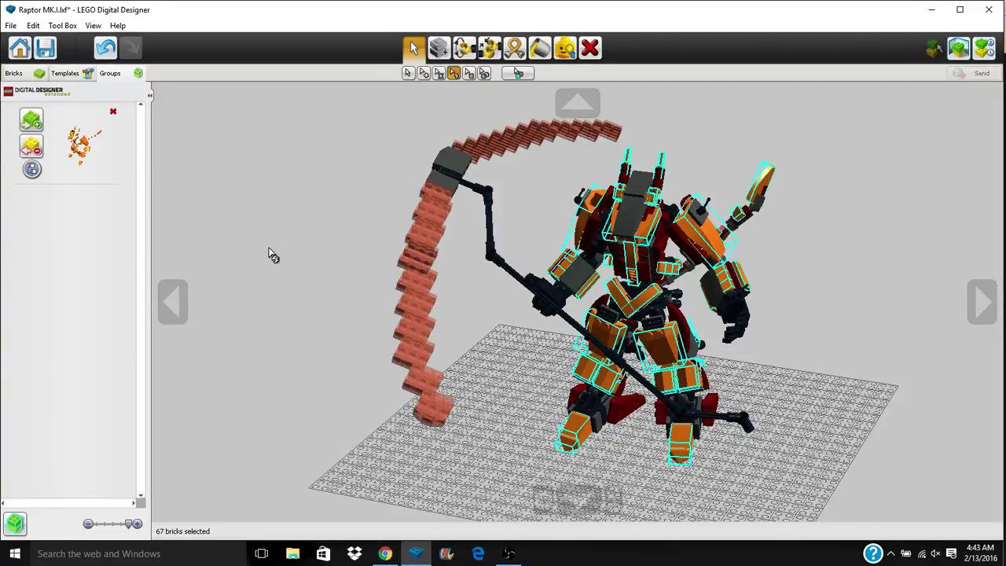
# Select the dark red bricks by color, clear the selection, and highlight the orange bricks through their group before deselecting.
pyautogui.moveTo(549, 200); pyautogui.dragTo(500, 181, button='right')
pyautogui.click(651, 249)
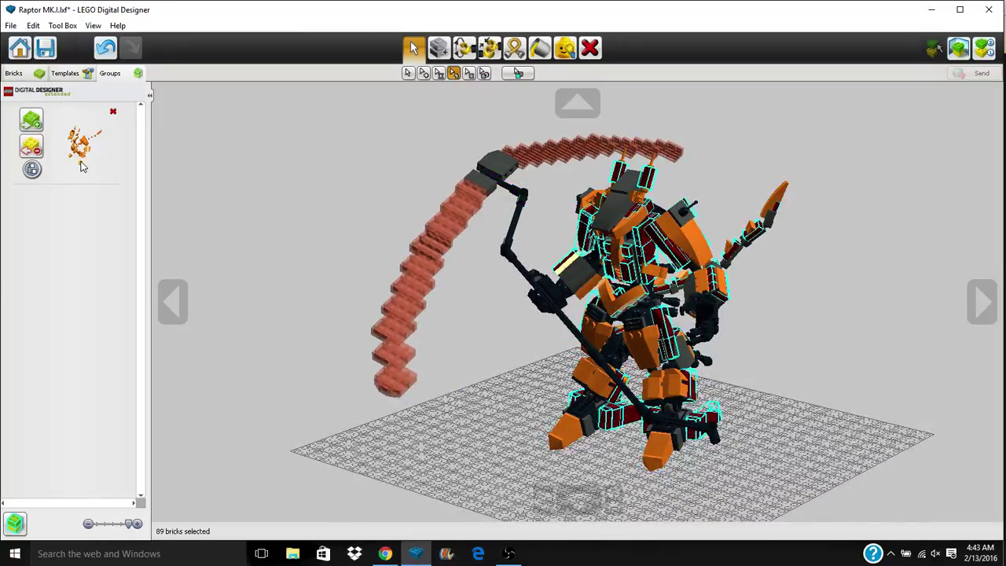
pyautogui.click(358, 239)
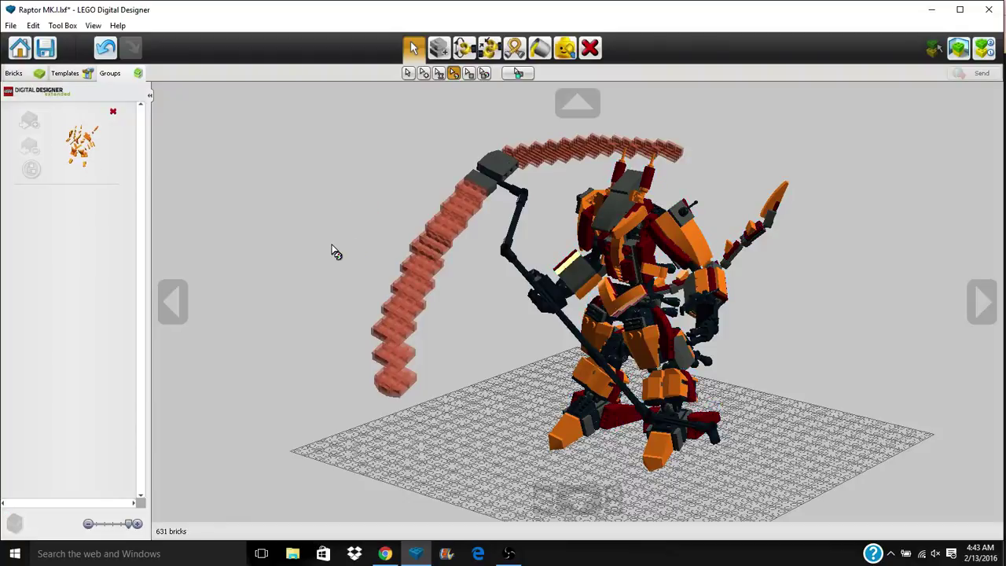
pyautogui.moveTo(330, 251)
pyautogui.mouseDown(button='right')
pyautogui.moveTo(312, 215)
pyautogui.moveTo(243, 228)
pyautogui.moveTo(310, 251)
pyautogui.mouseUp(button='right')
pyautogui.click(82, 157)
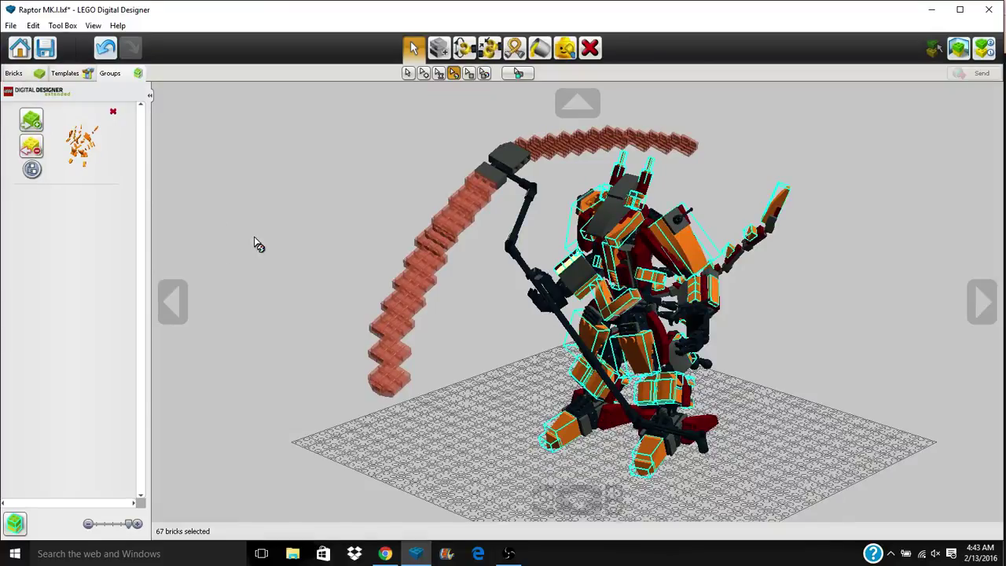
pyautogui.click(379, 203)
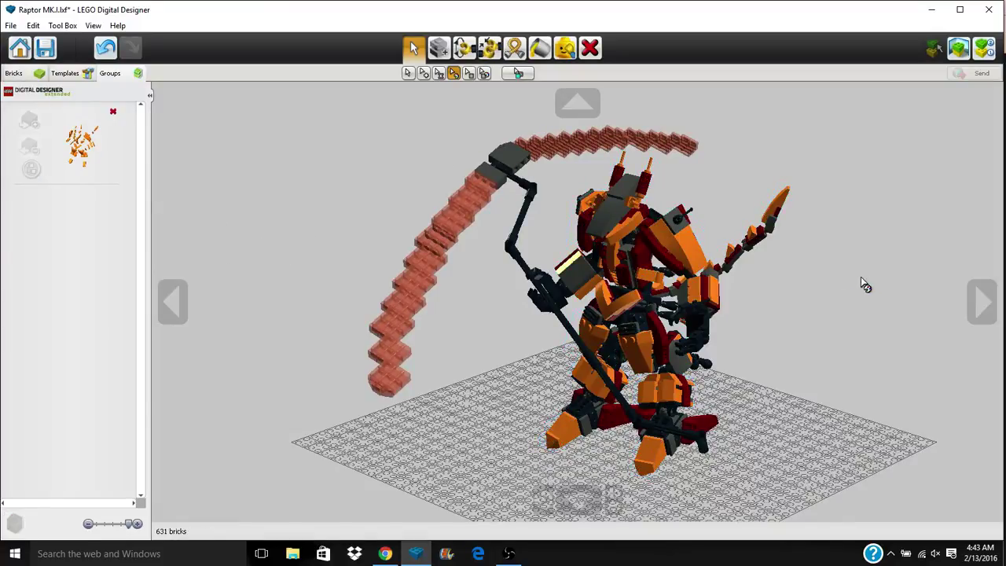
# Add all dark red bricks to the orange group and select the whole group from its thumbnail.
pyautogui.click(648, 245)
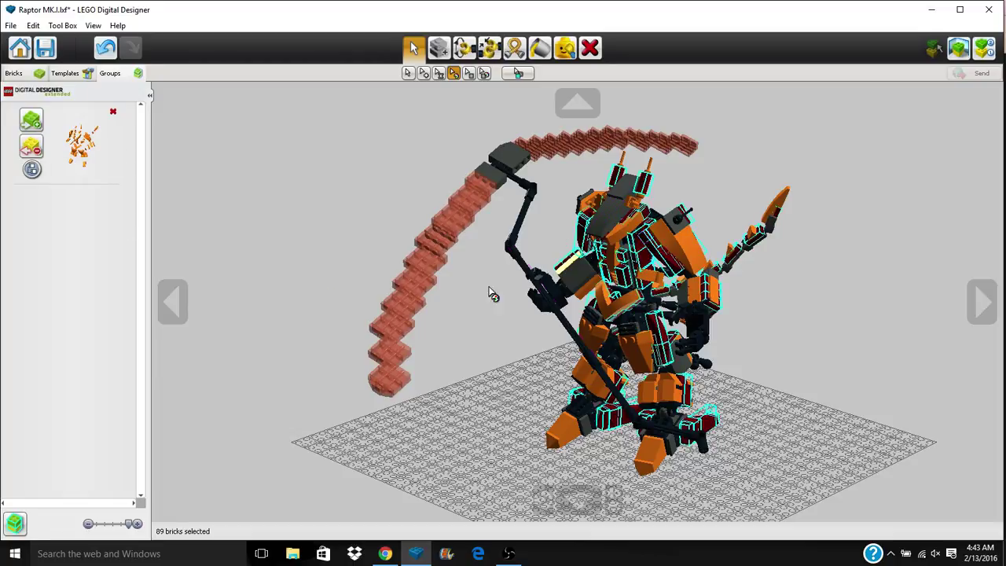
pyautogui.click(31, 120)
pyautogui.click(277, 252)
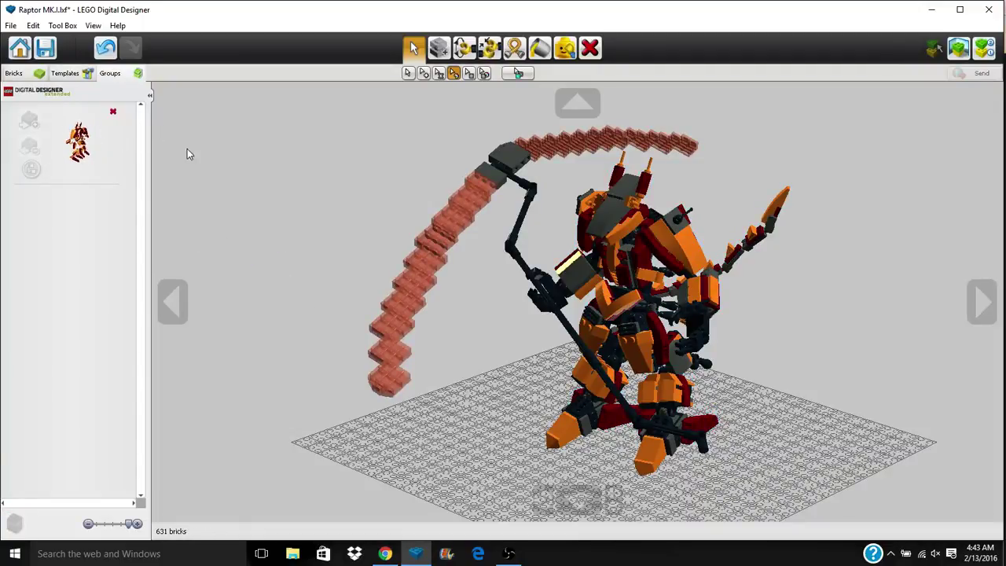
pyautogui.click(82, 145)
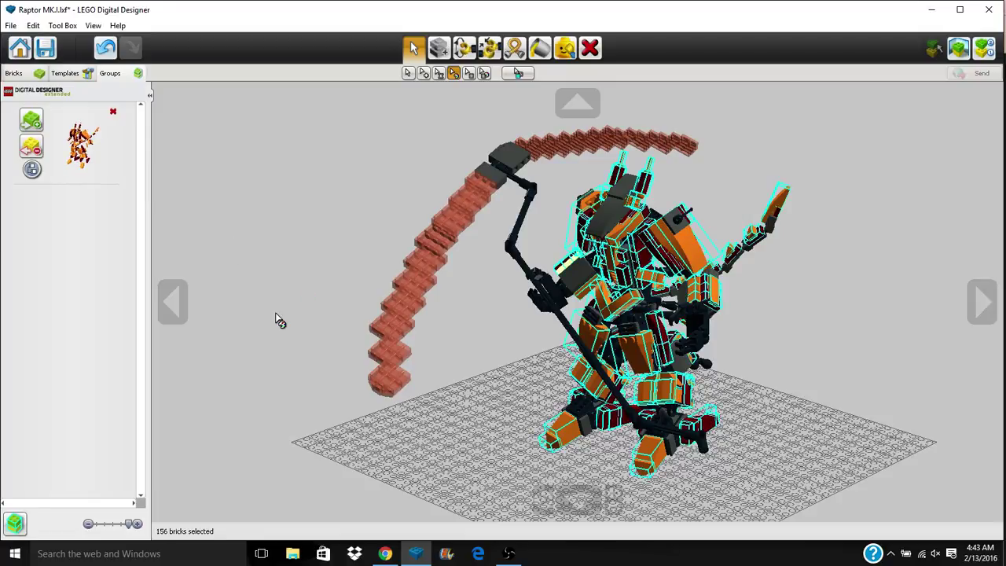
# Hide all the group's orange and dark red bricks with the Hide tool, and restore them.
pyautogui.moveTo(275, 320); pyautogui.dragTo(316, 335, button='right')
pyautogui.click(565, 47)
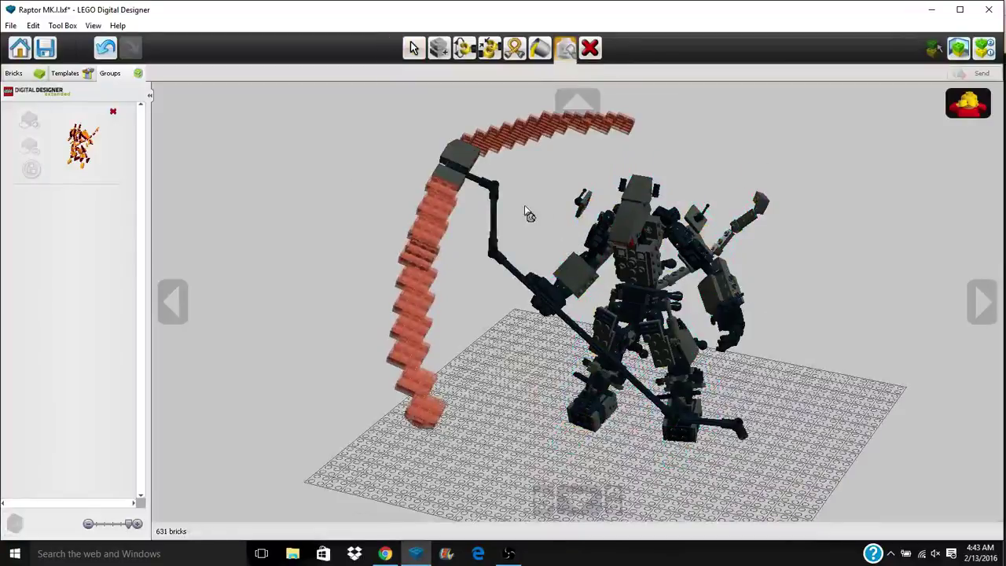
pyautogui.click(972, 113)
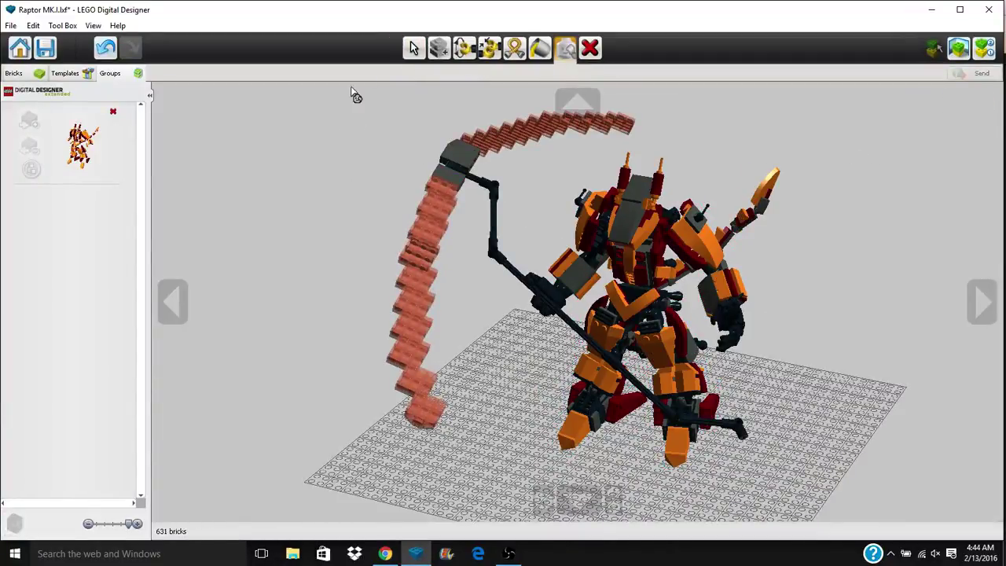
pyautogui.press('v')
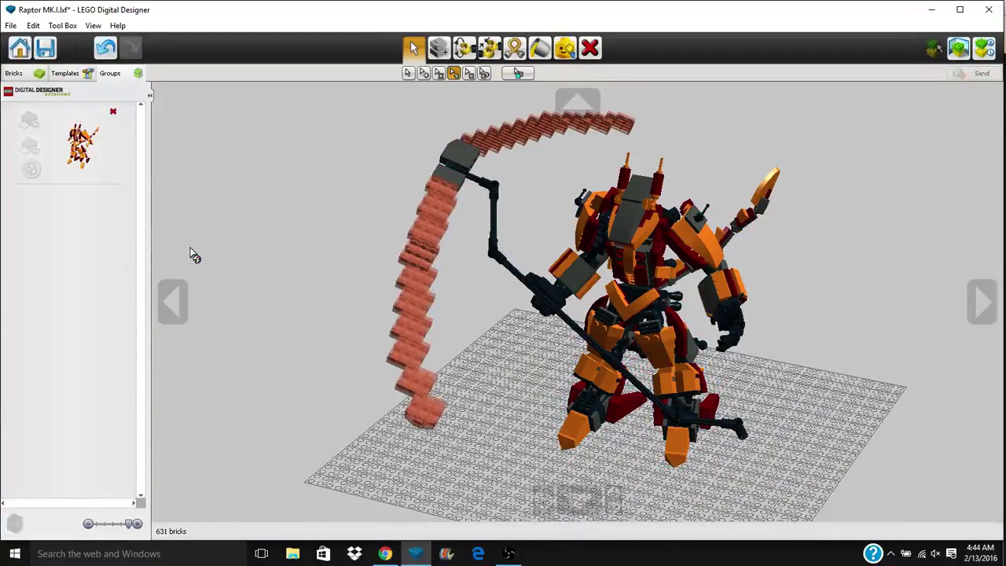
# Change to single-brick selection and select all bricks of the orange and dark red group.
pyautogui.click(408, 73)
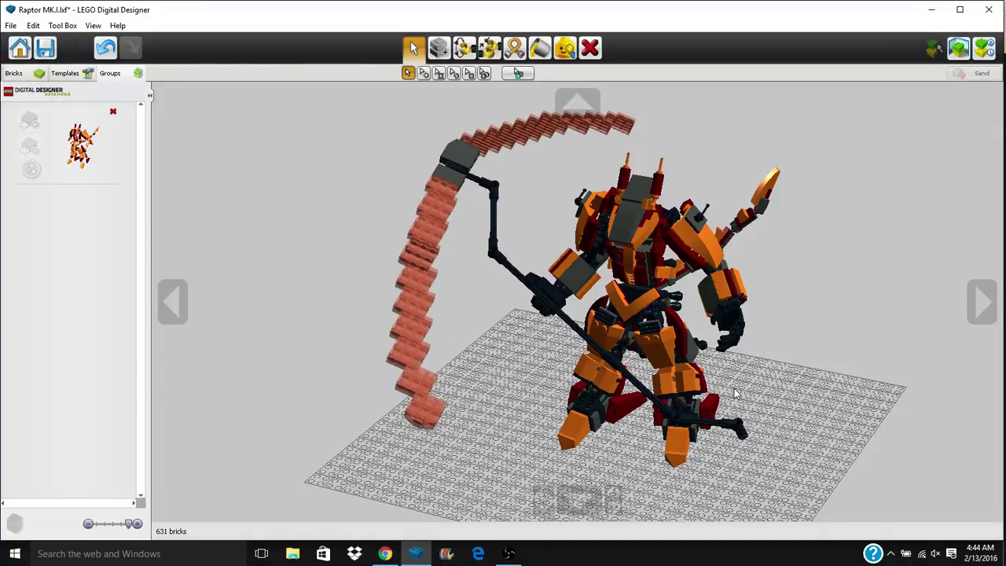
pyautogui.moveTo(726, 373); pyautogui.dragTo(684, 393, button='right')
pyautogui.scroll(4, 691, 349)
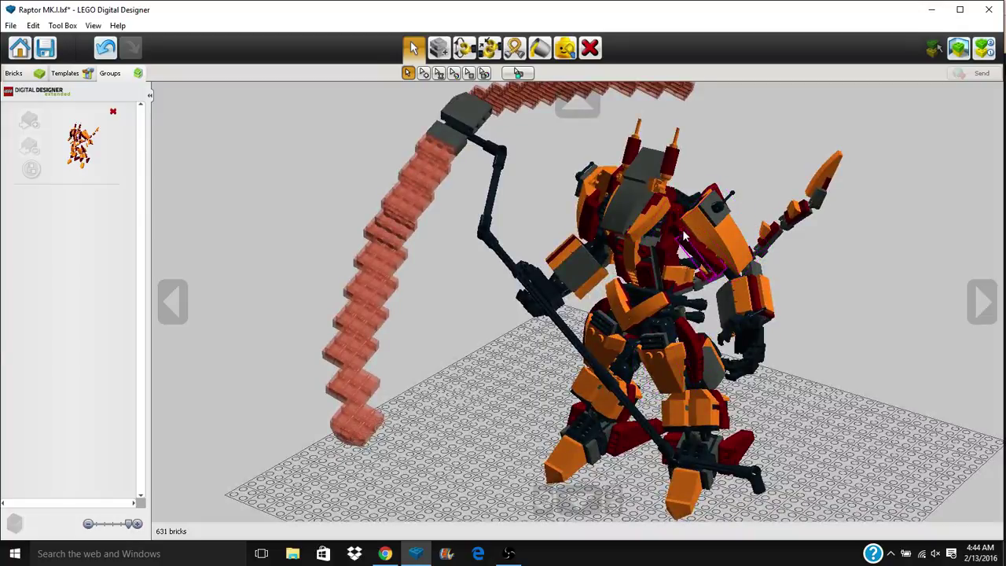
pyautogui.click(80, 149)
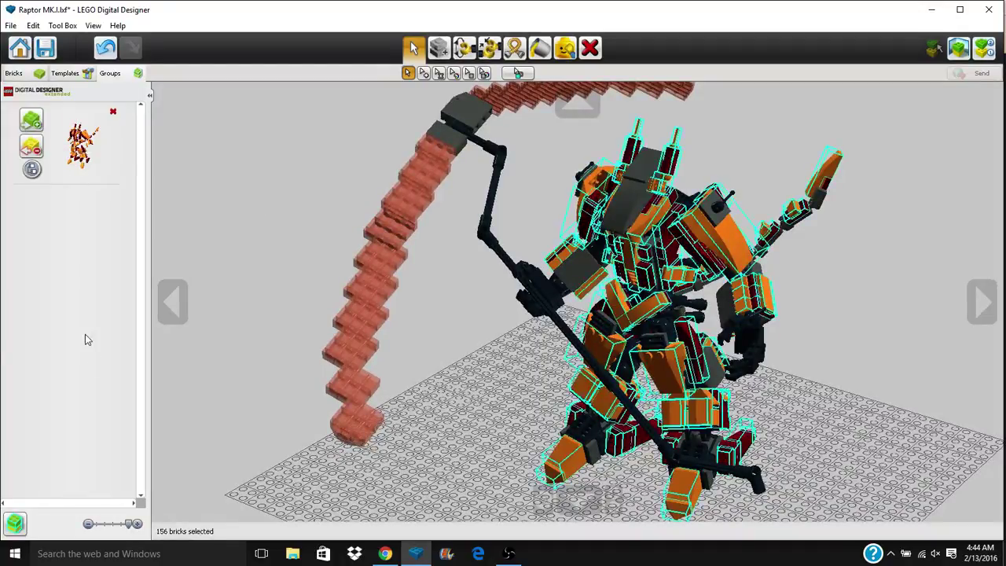
# Try the Hide tool on the mech and the Clone tool on its group, and return to the selection tool.
pyautogui.click(564, 51)
pyautogui.moveTo(471, 428); pyautogui.dragTo(644, 294, button='right')
pyautogui.moveTo(636, 209); pyautogui.dragTo(634, 386, button='right')
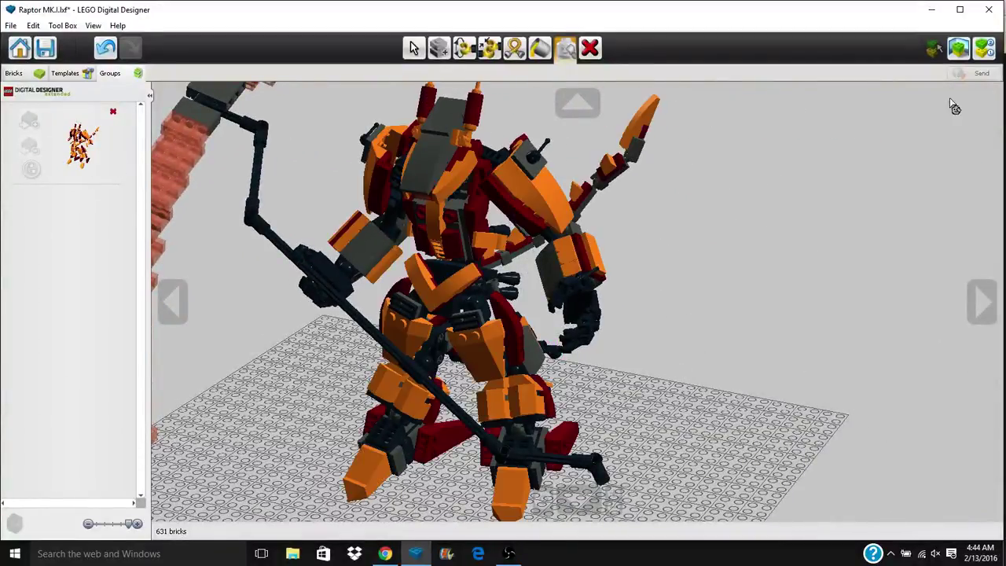
pyautogui.click(67, 142)
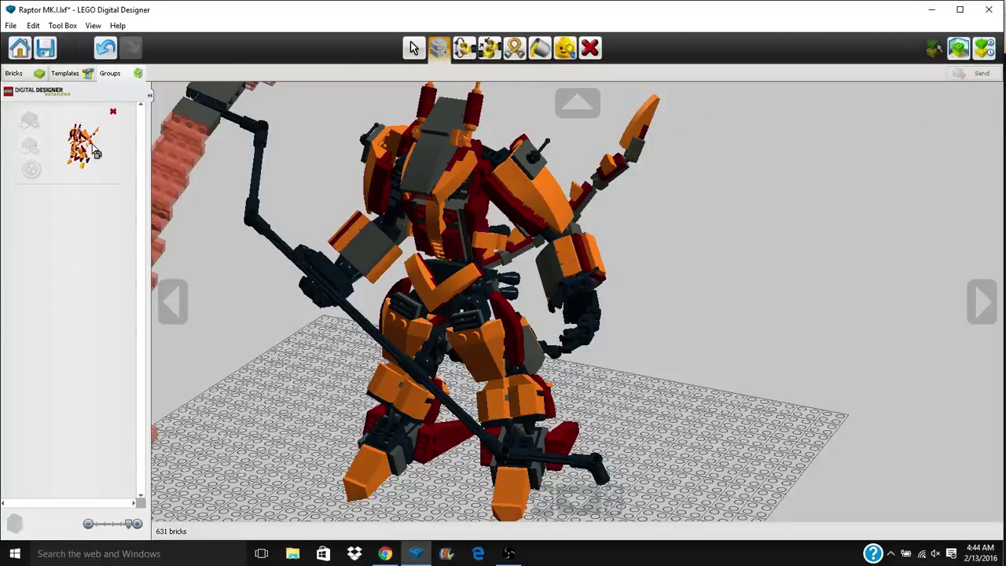
pyautogui.click(413, 47)
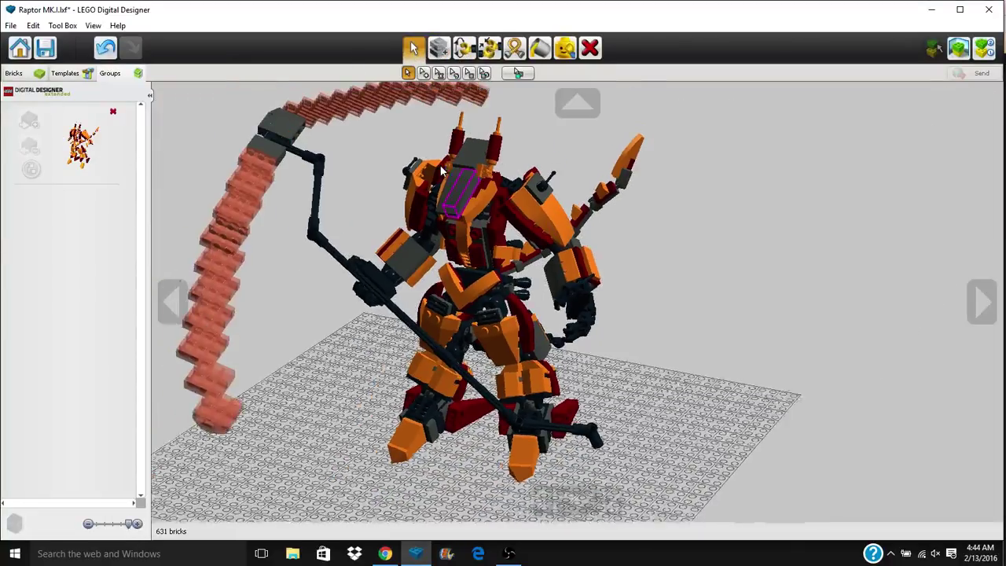
# Try cloning the group beside the mech while its original bricks are hidden, and unhide them.
pyautogui.click(564, 48)
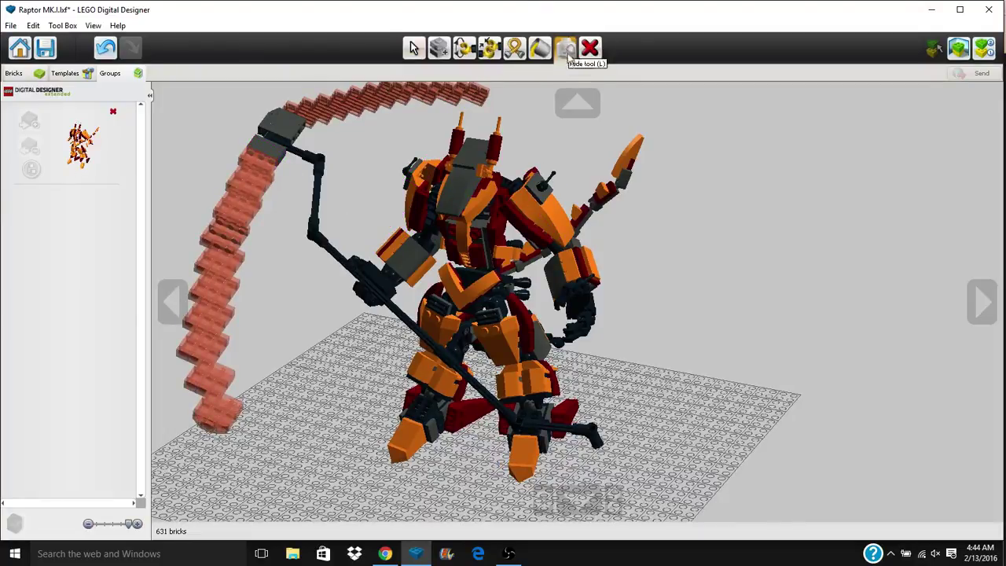
pyautogui.click(83, 155)
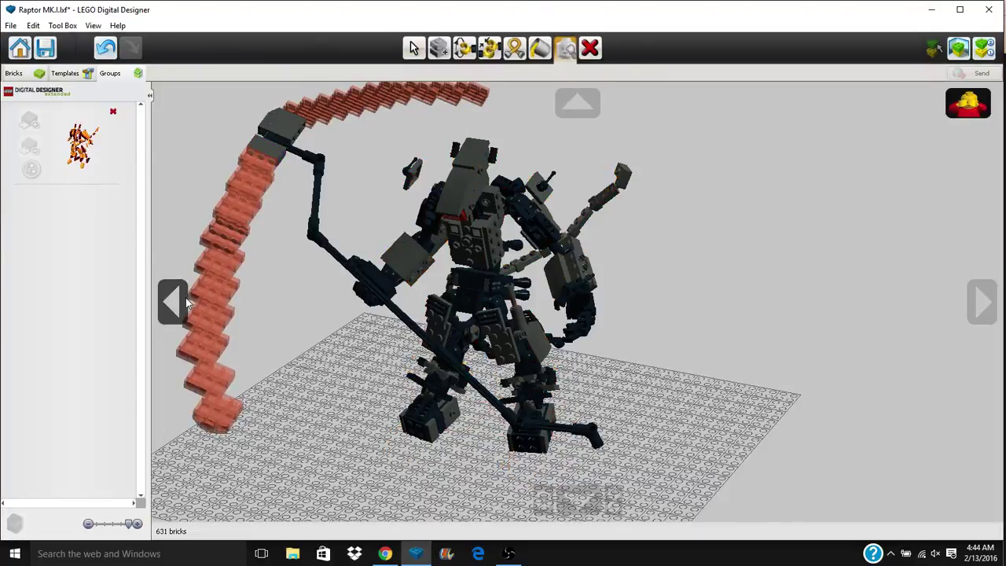
pyautogui.click(439, 48)
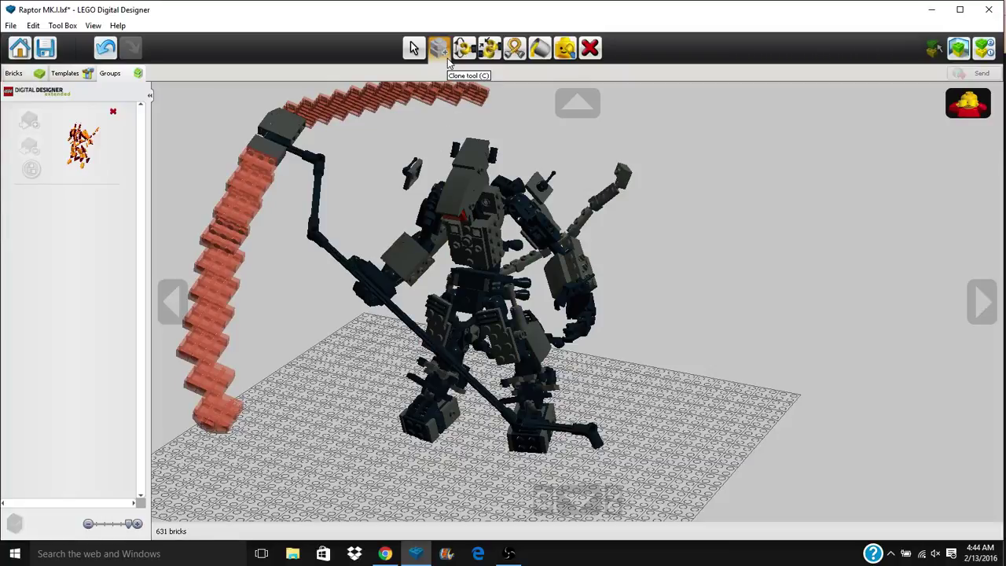
pyautogui.click(85, 153)
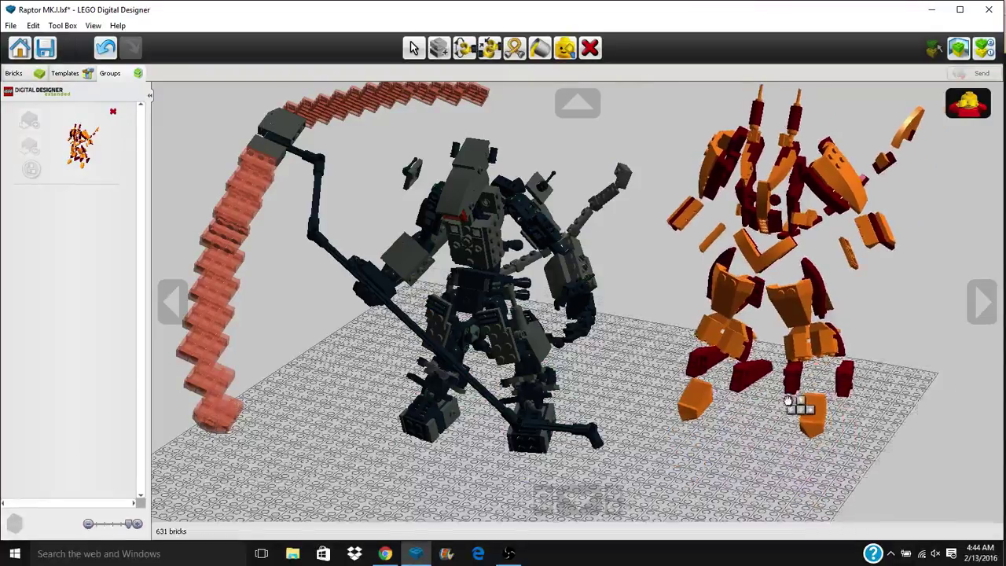
pyautogui.click(964, 105)
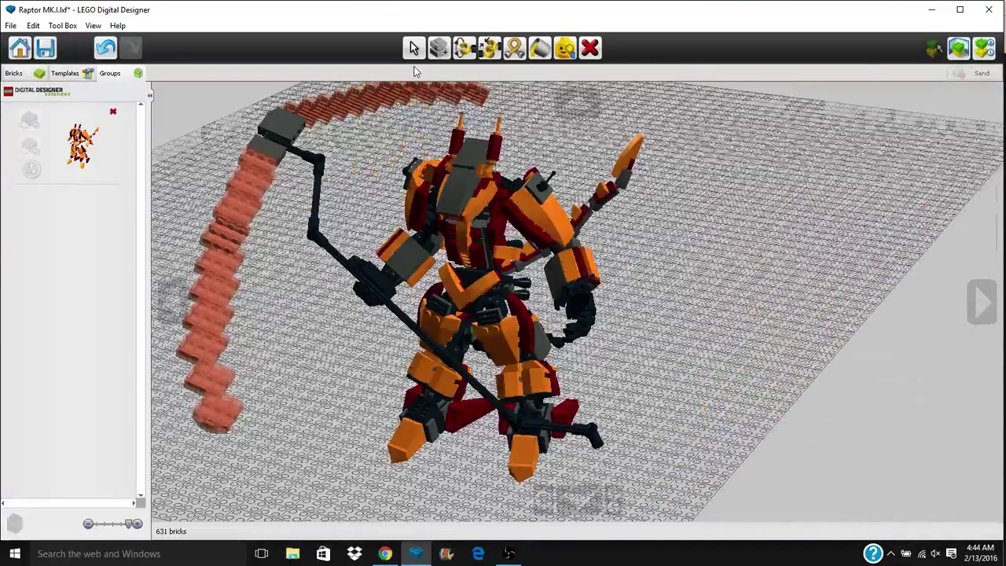
pyautogui.click(414, 51)
# Delete all bricks of the group with the Delete tool and undo the deletion.
pyautogui.click(589, 48)
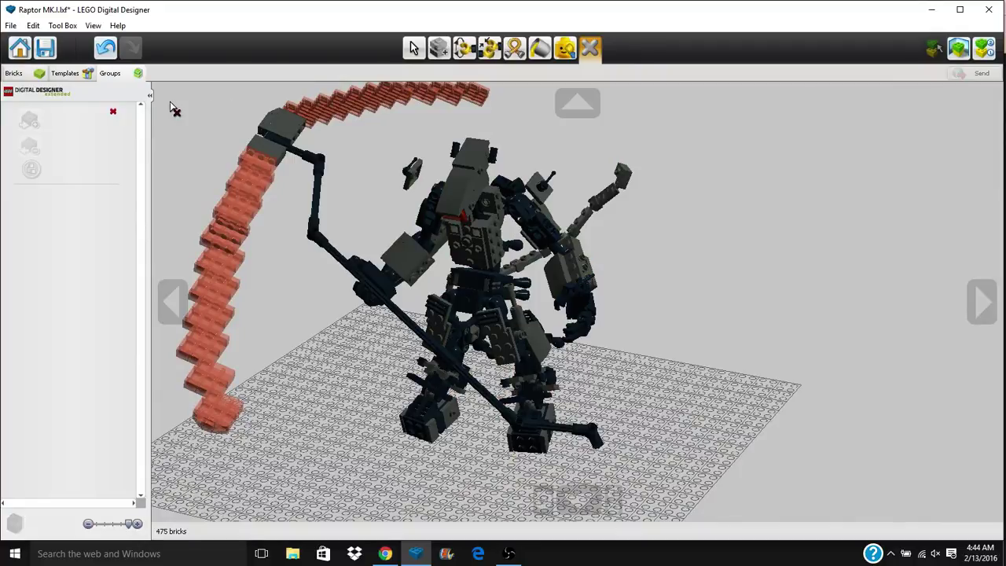
pyautogui.hotkey('ctrl', 'z')
pyautogui.click(414, 48)
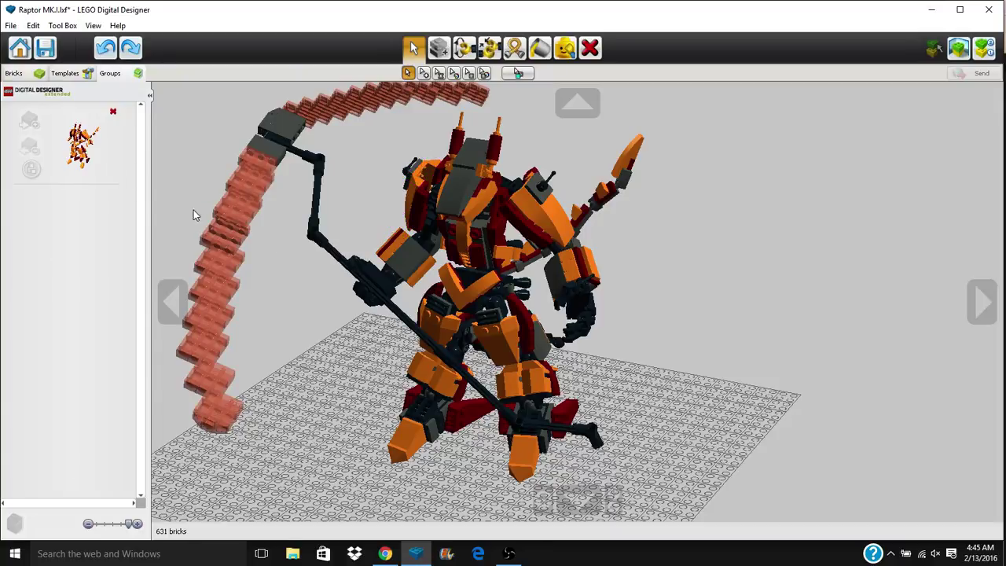
# Create a sub-group from all bricks of the orange and dark red group, and remove the bricks from that sub-group.
pyautogui.moveTo(495, 346); pyautogui.dragTo(456, 368, button='right')
pyautogui.click(82, 146)
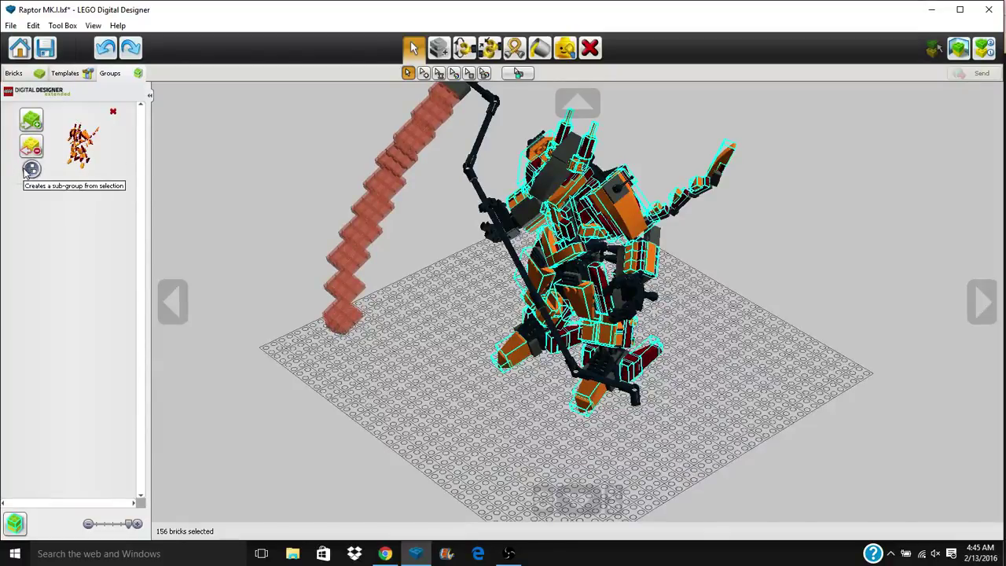
pyautogui.click(37, 173)
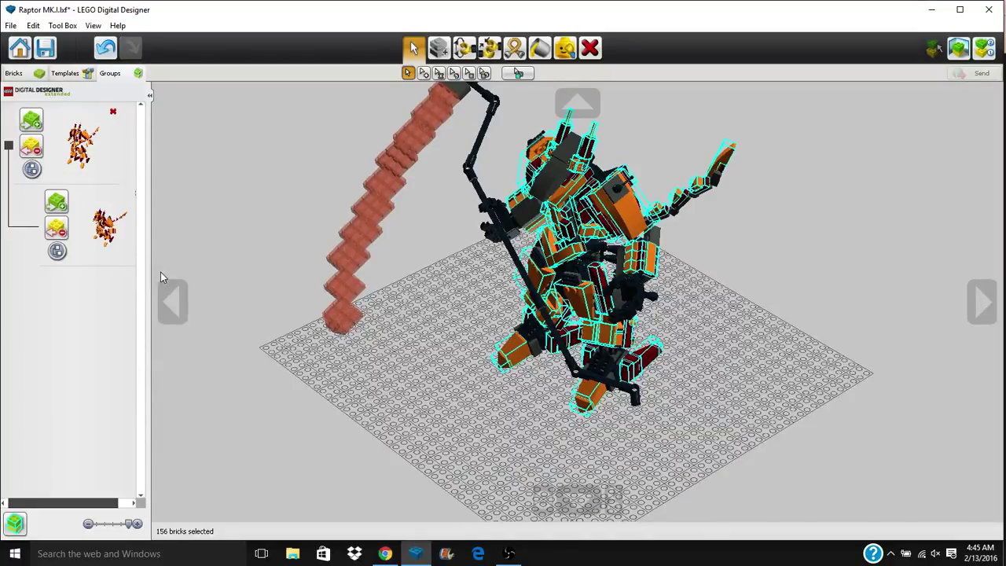
pyautogui.click(57, 228)
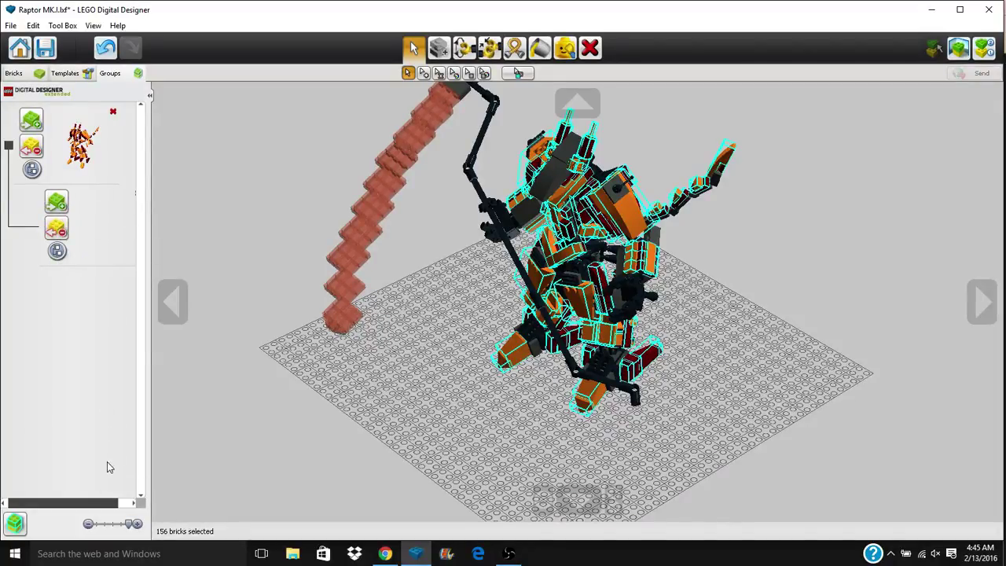
# Delete the emptied sub-group, confirm the deletion, and clear the brick selection.
pyautogui.click(127, 194)
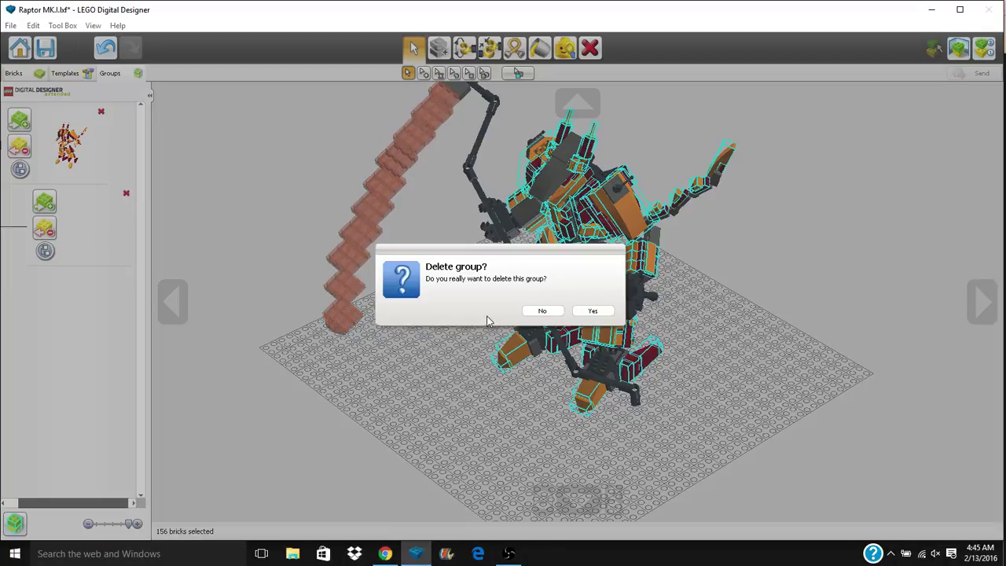
pyautogui.click(593, 311)
pyautogui.click(460, 285)
pyautogui.moveTo(461, 285); pyautogui.dragTo(481, 214, button='right')
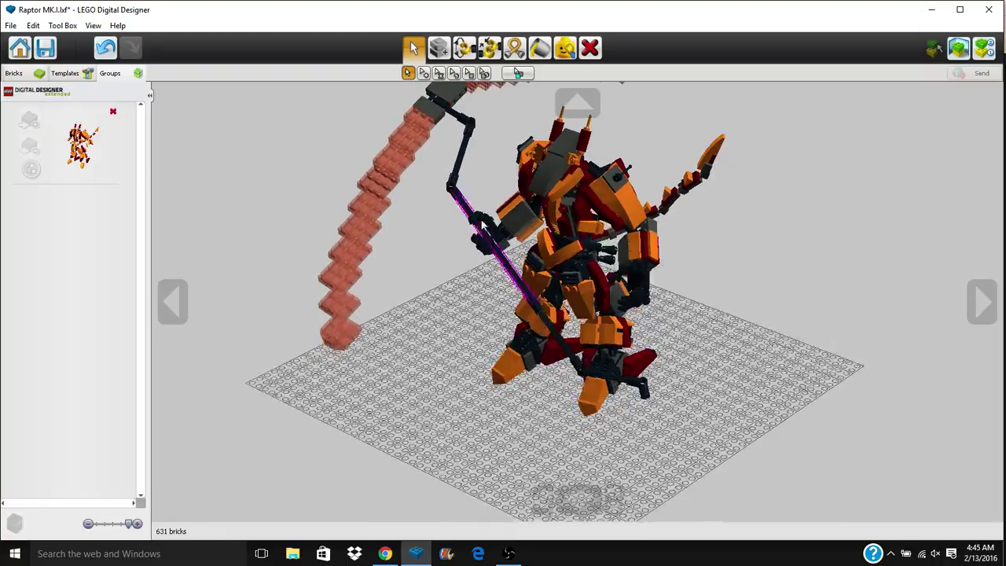
# Switch to colour selection, select the dark red bricks, and remove them from the group.
pyautogui.click(75, 157)
pyautogui.click(277, 198)
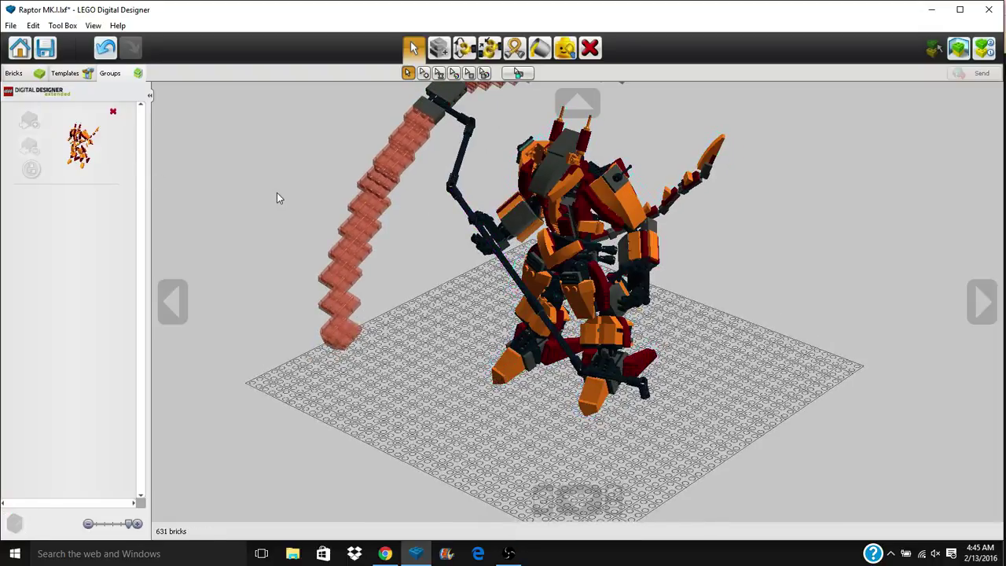
pyautogui.click(455, 74)
pyautogui.click(601, 206)
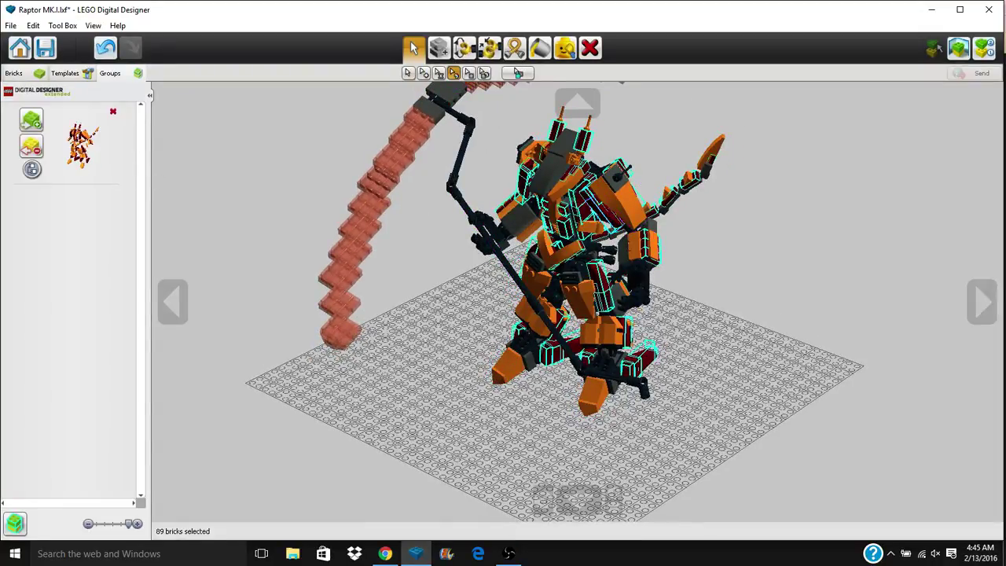
pyautogui.click(297, 190)
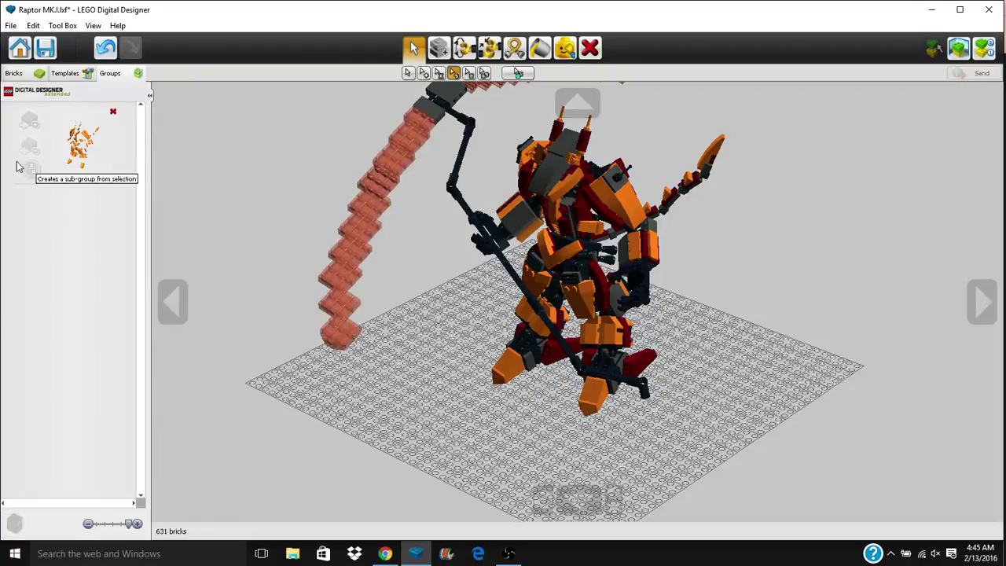
# Rebuild the group with both orange and dark red bricks, and give it a sub-group containing only the dark red ones.
pyautogui.click(77, 146)
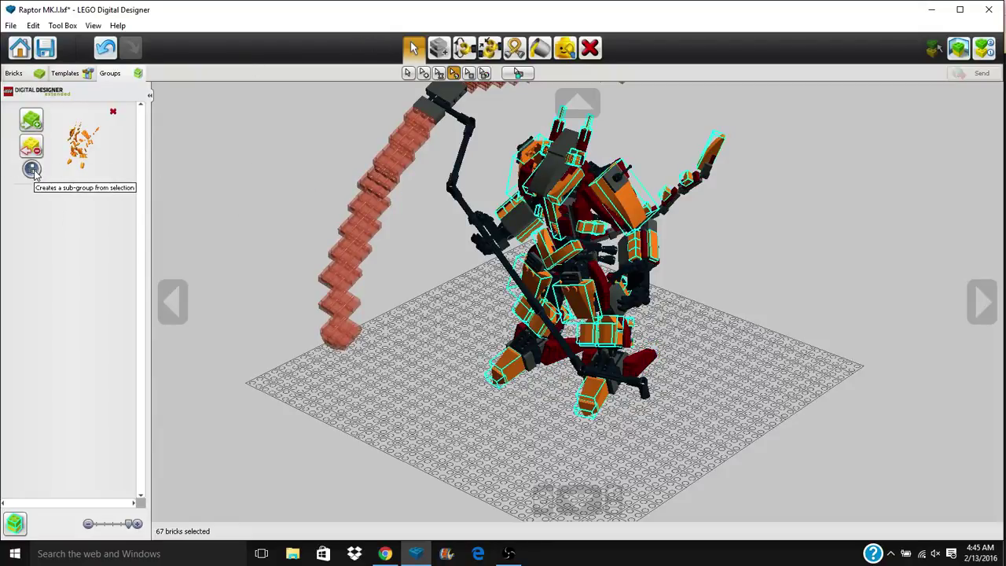
pyautogui.click(32, 169)
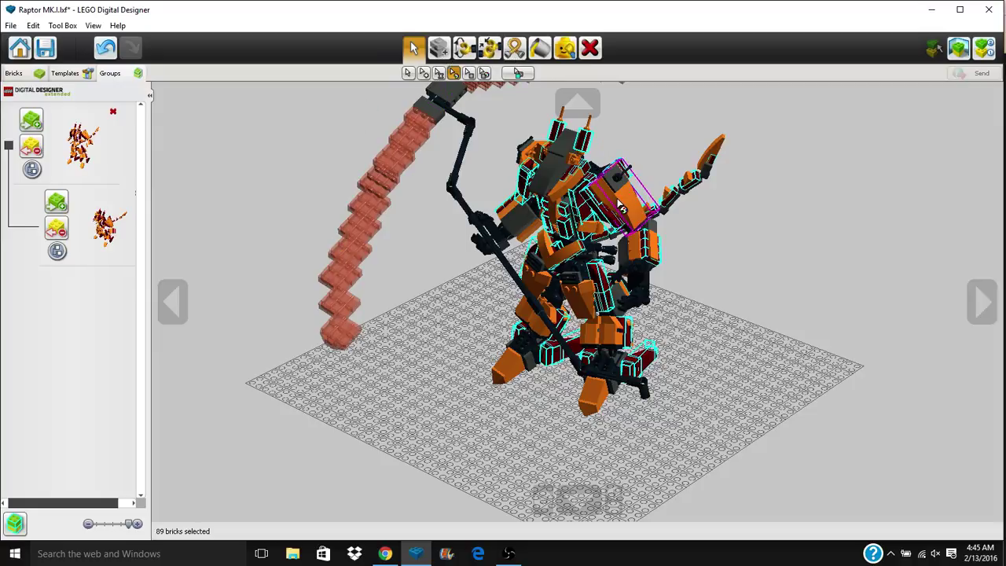
pyautogui.click(619, 201)
pyautogui.click(236, 294)
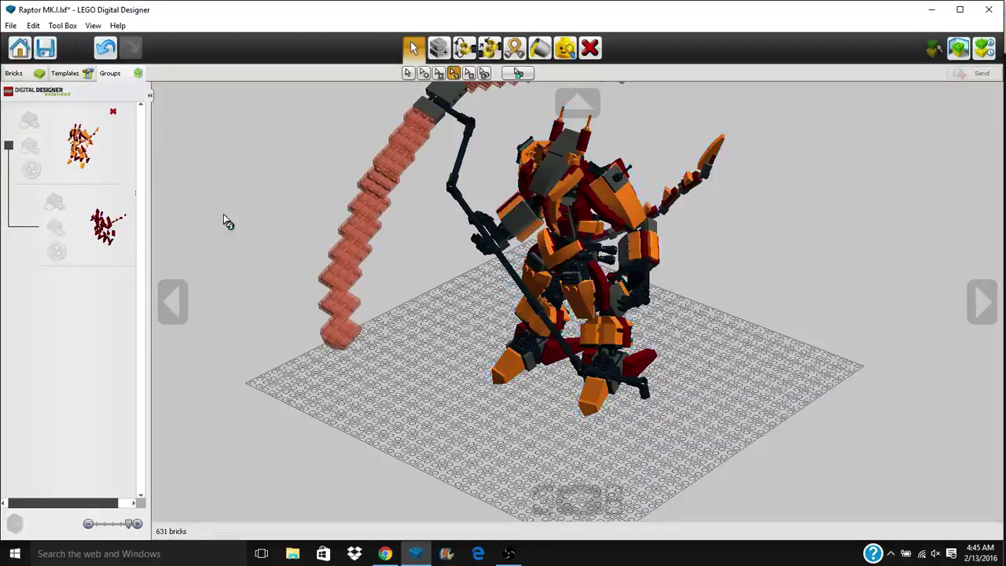
# Hide the dark red sub-group and the orange bricks of its parent group with the Hide tool.
pyautogui.moveTo(244, 354); pyautogui.dragTo(271, 333, button='right')
pyautogui.click(565, 48)
pyautogui.click(118, 230)
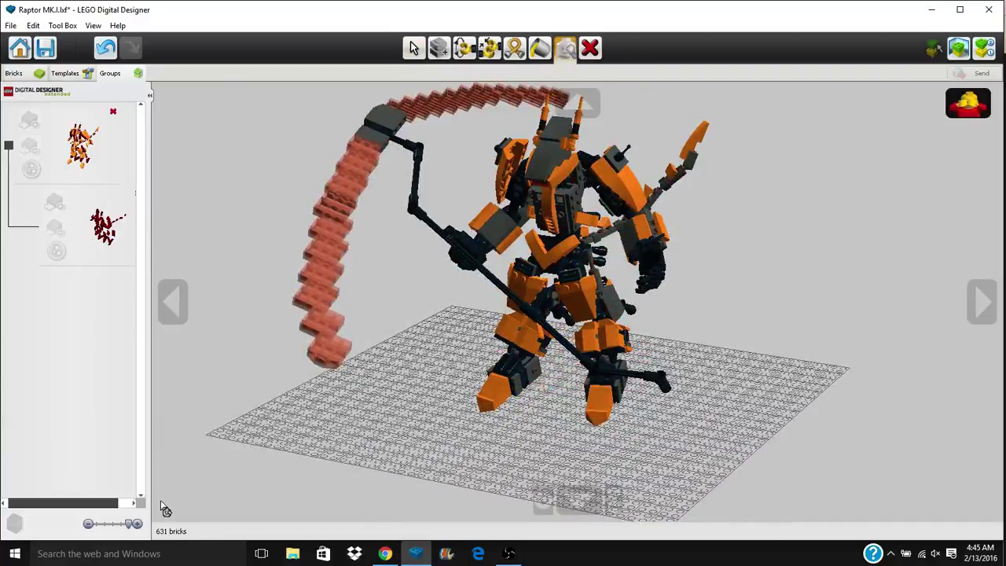
pyautogui.click(79, 155)
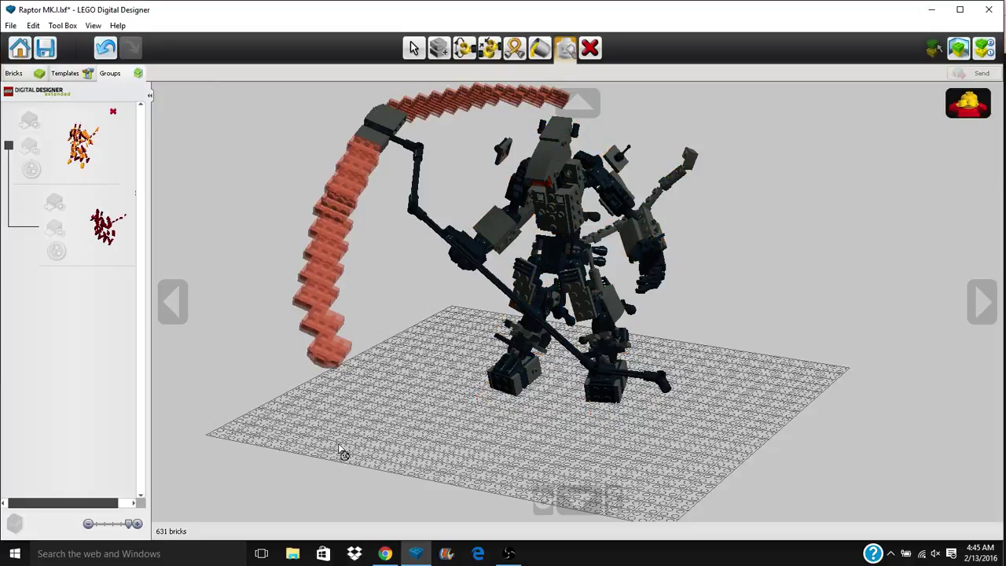
pyautogui.moveTo(348, 440); pyautogui.dragTo(159, 206, button='right')
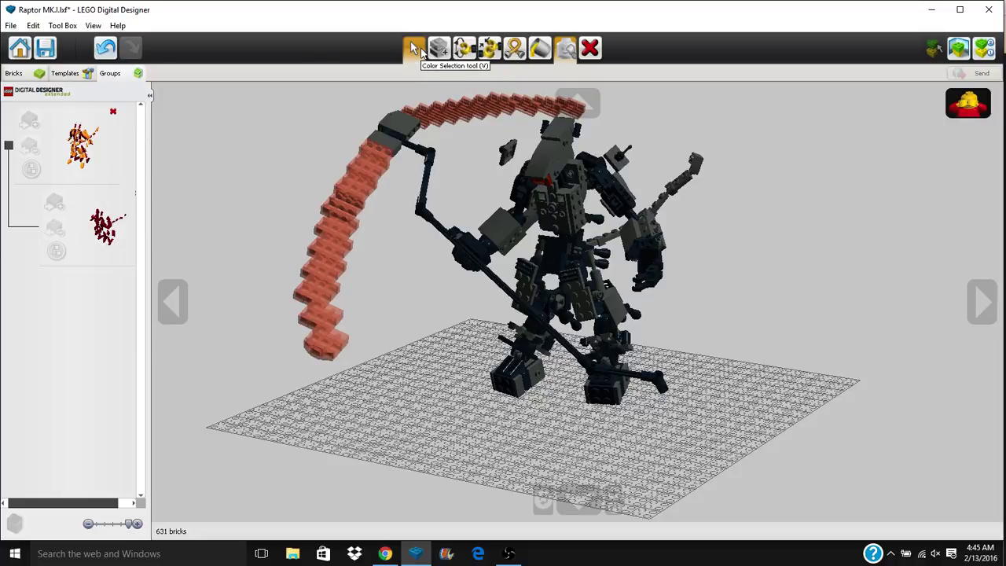
# Select the dark grey bricks by colour, and create a new group and a sub-group from them.
pyautogui.click(414, 47)
pyautogui.moveTo(559, 157); pyautogui.dragTo(393, 110, button='right')
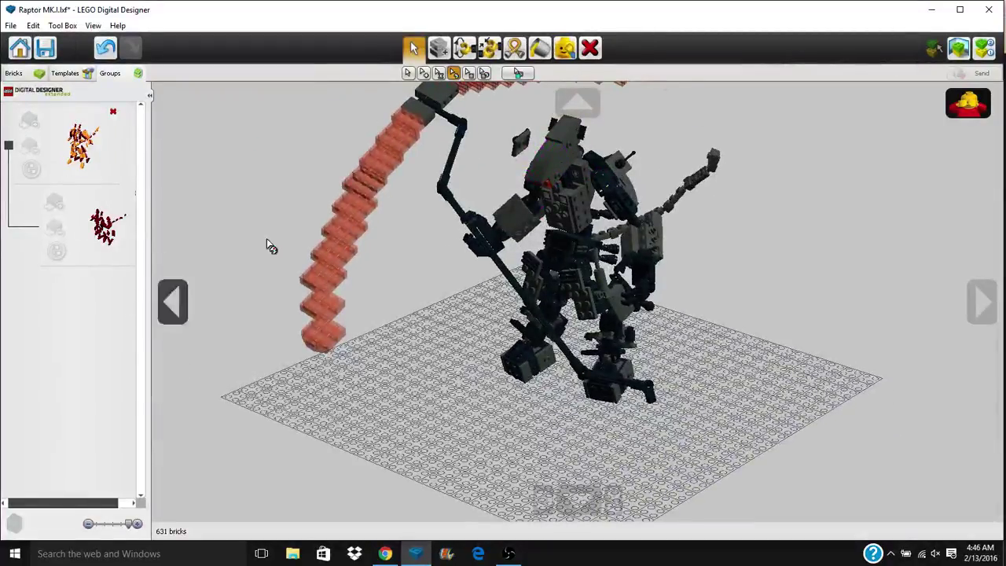
pyautogui.click(548, 167)
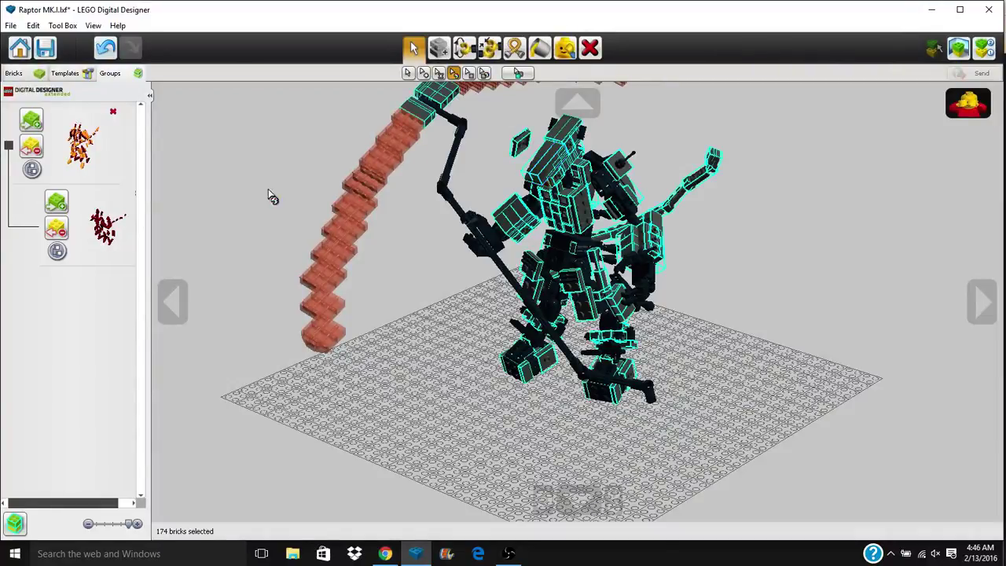
pyautogui.click(15, 523)
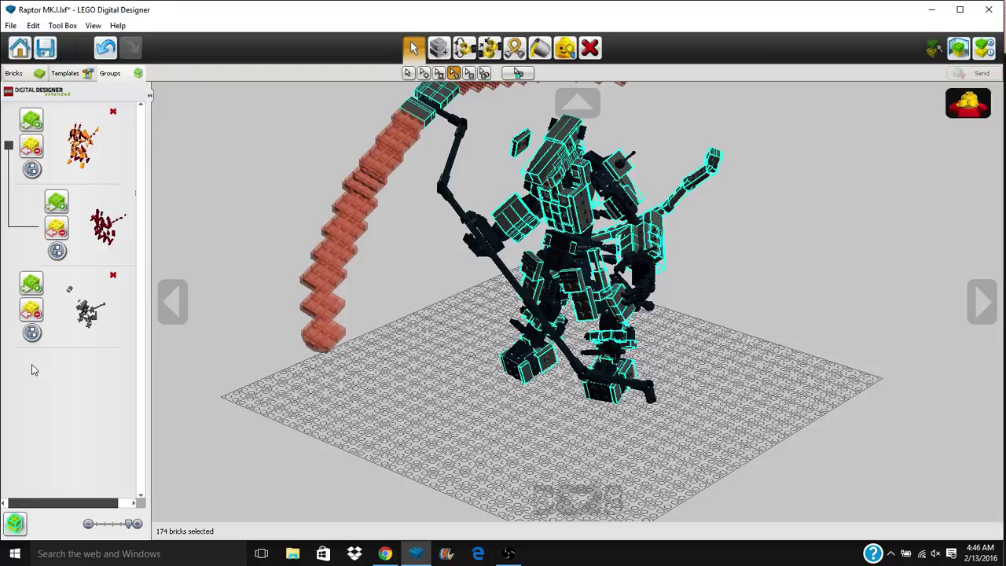
pyautogui.click(32, 332)
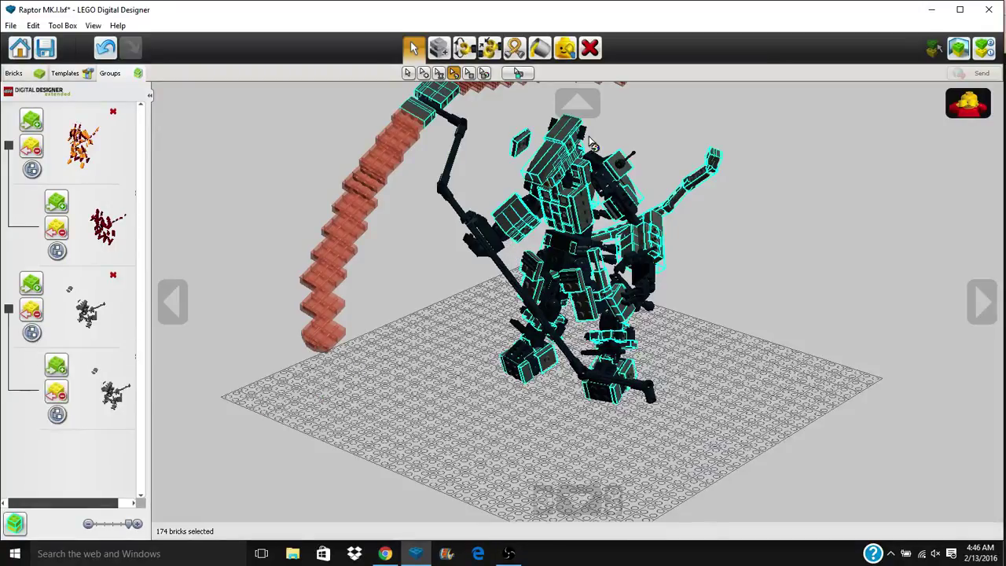
# Select the black bricks by colour, add them to the dark grey group's sub-group, and clear the selection.
pyautogui.click(613, 194)
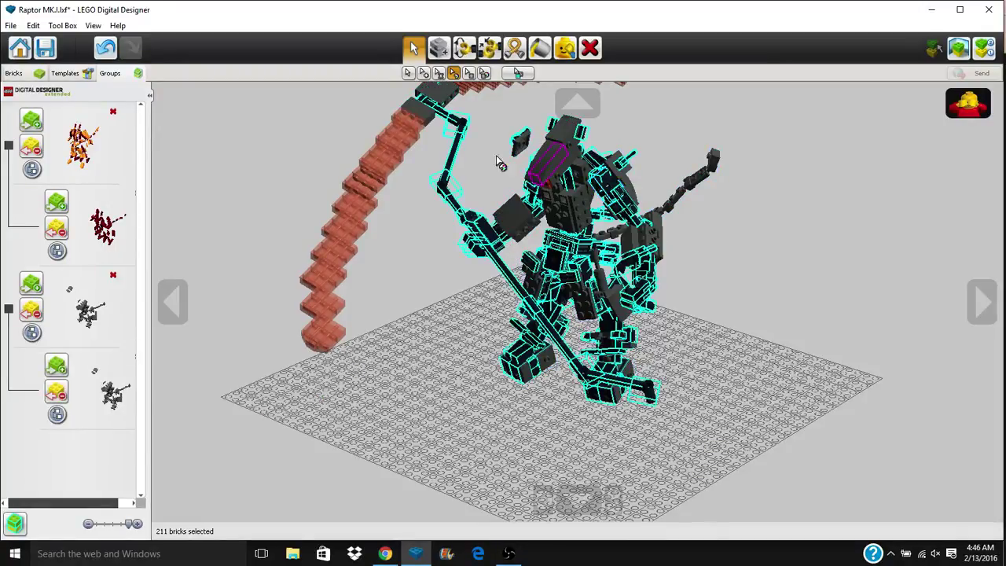
pyautogui.click(59, 365)
pyautogui.click(268, 424)
pyautogui.moveTo(281, 475); pyautogui.dragTo(280, 278, button='right')
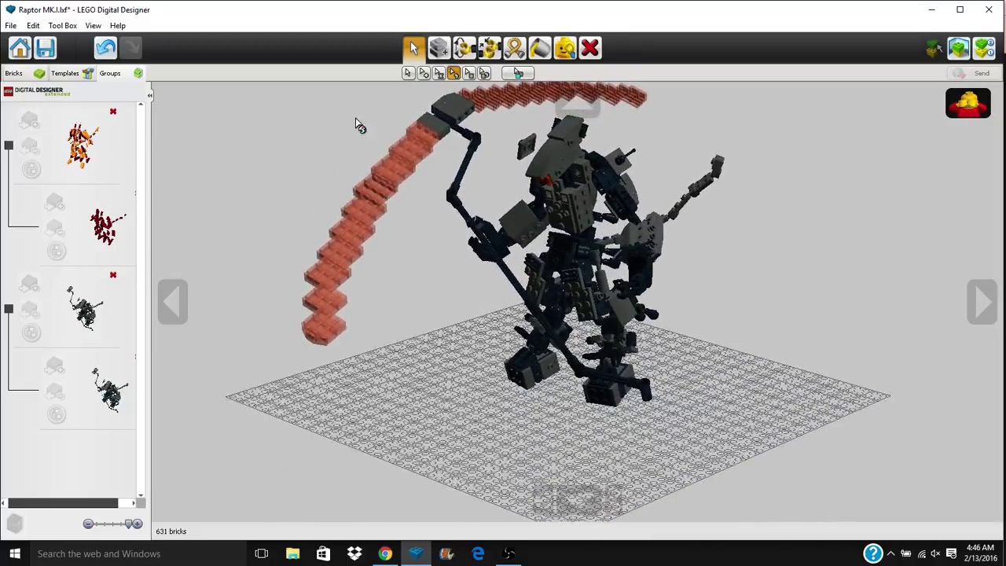
# Unhide all bricks, and try hiding the dark grey and black bricks through their groups, restoring them each time.
pyautogui.click(968, 103)
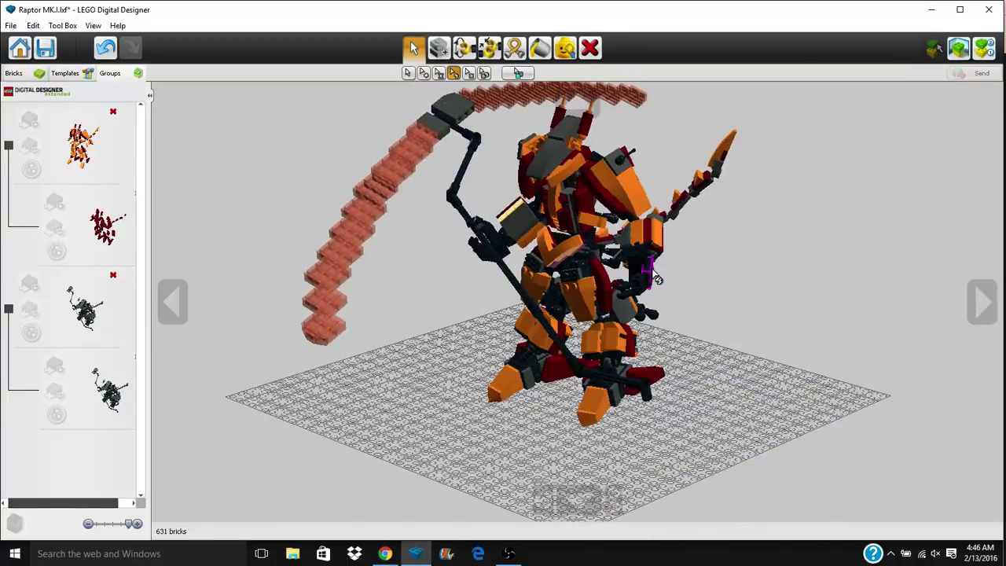
pyautogui.click(565, 49)
pyautogui.click(135, 381)
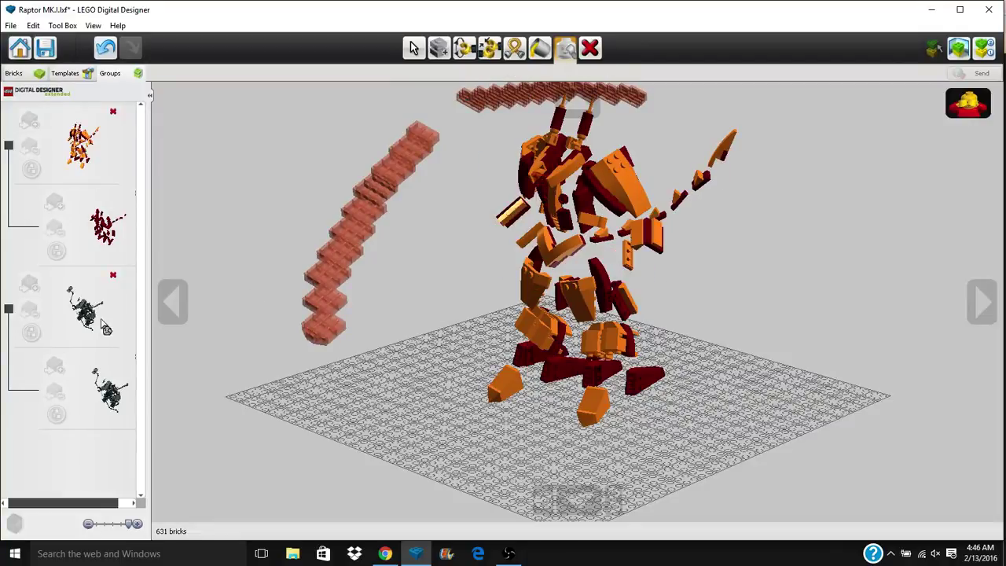
pyautogui.moveTo(292, 440); pyautogui.dragTo(357, 428, button='right')
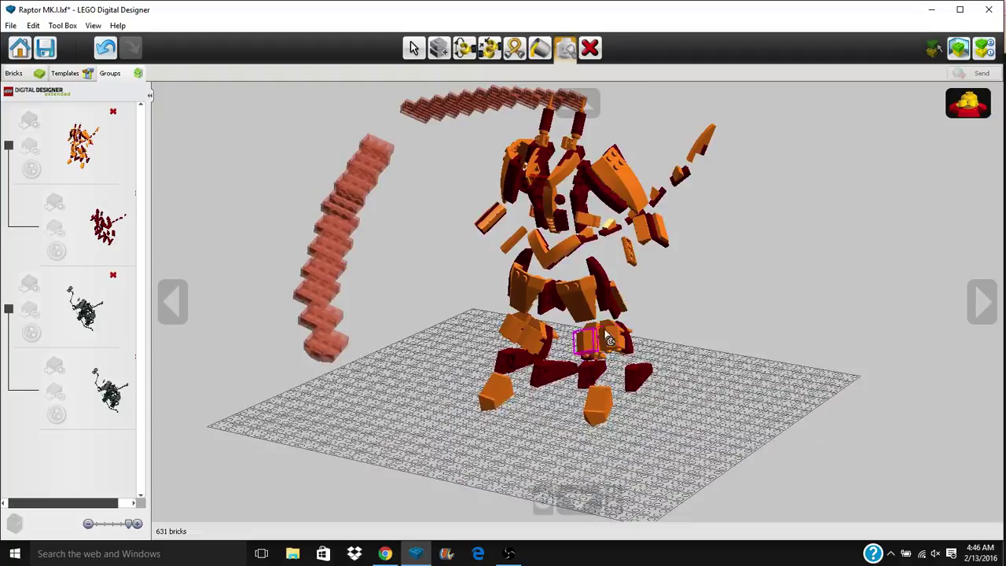
pyautogui.click(981, 112)
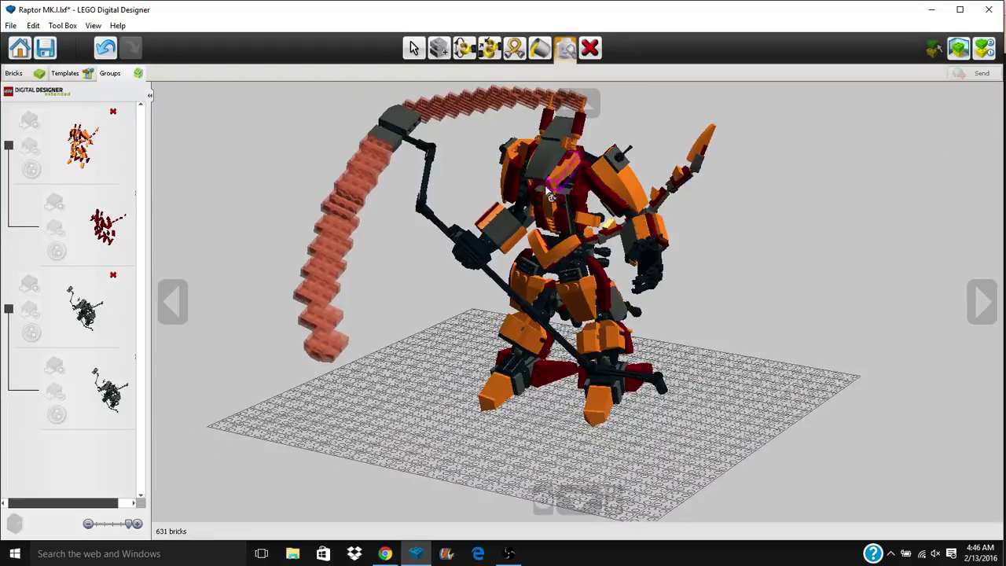
pyautogui.hotkey('ctrl', 'z')
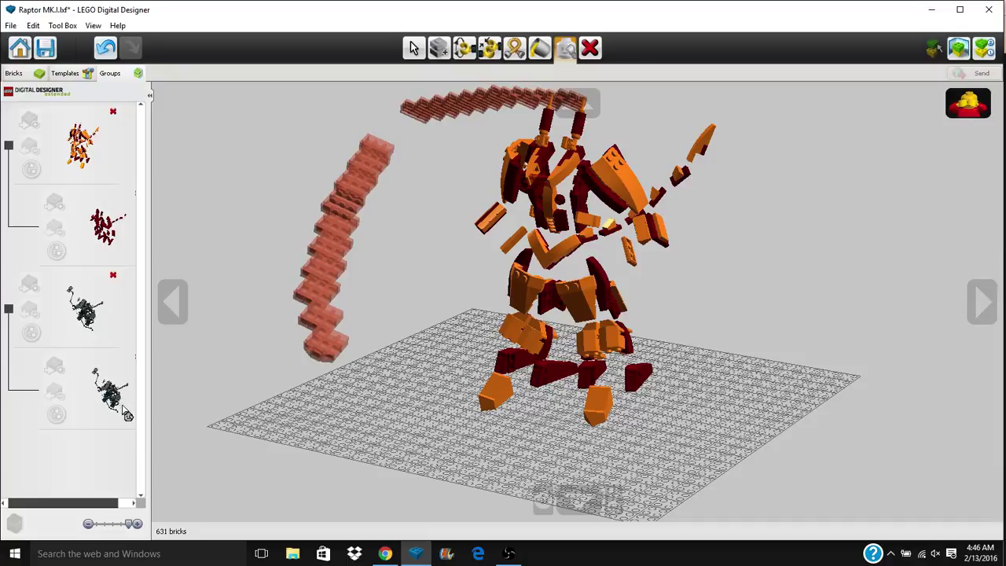
pyautogui.click(968, 102)
# Select all dark grey and black bricks of the new group, try the Paint tool, and return to the selection tool.
pyautogui.click(414, 48)
pyautogui.click(519, 73)
pyautogui.click(56, 390)
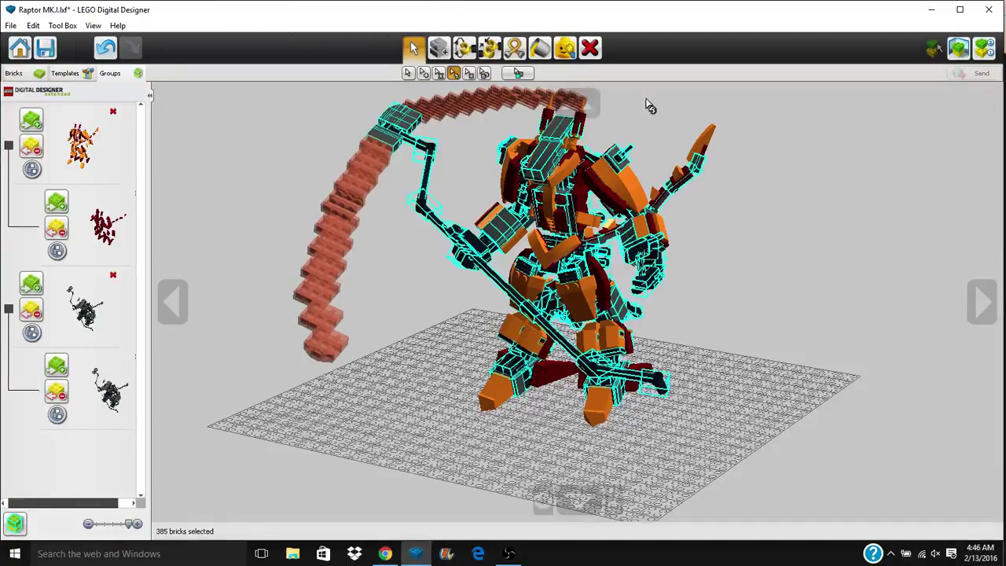
pyautogui.moveTo(752, 199); pyautogui.dragTo(734, 234, button='right')
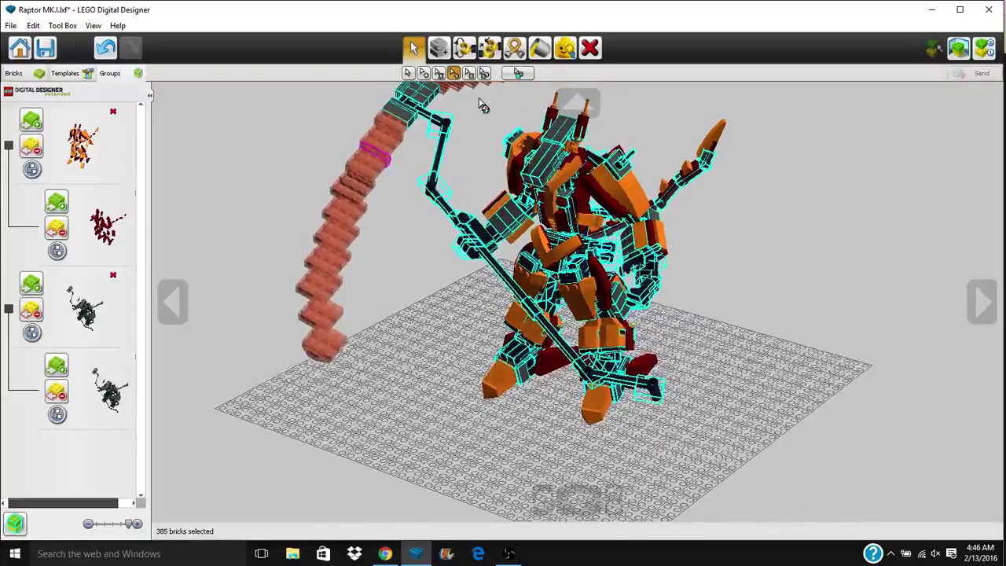
pyautogui.click(539, 48)
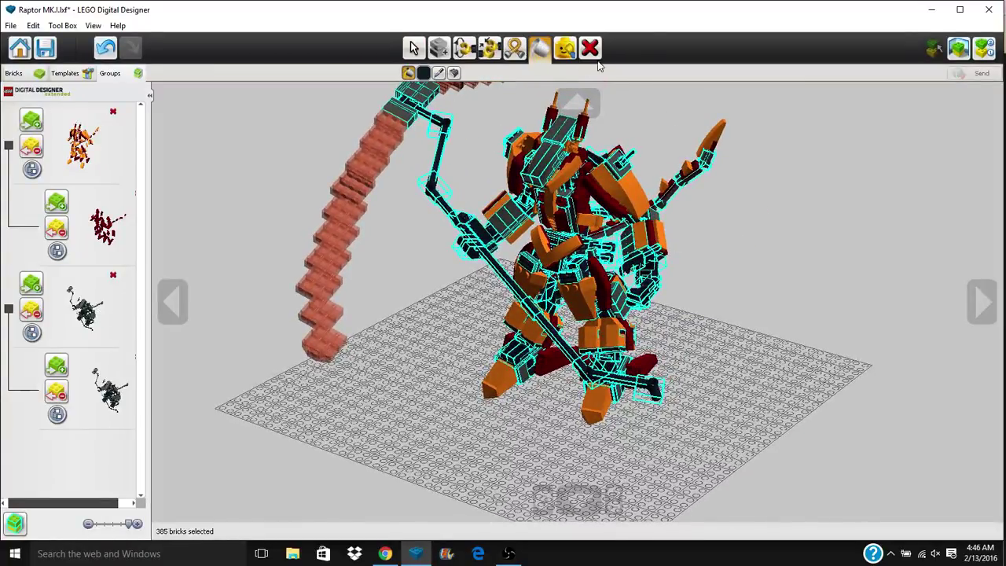
pyautogui.click(413, 49)
# Select only the dark grey bricks by colour, remove them from the sub-group, and return to single-brick selection.
pyautogui.click(394, 214)
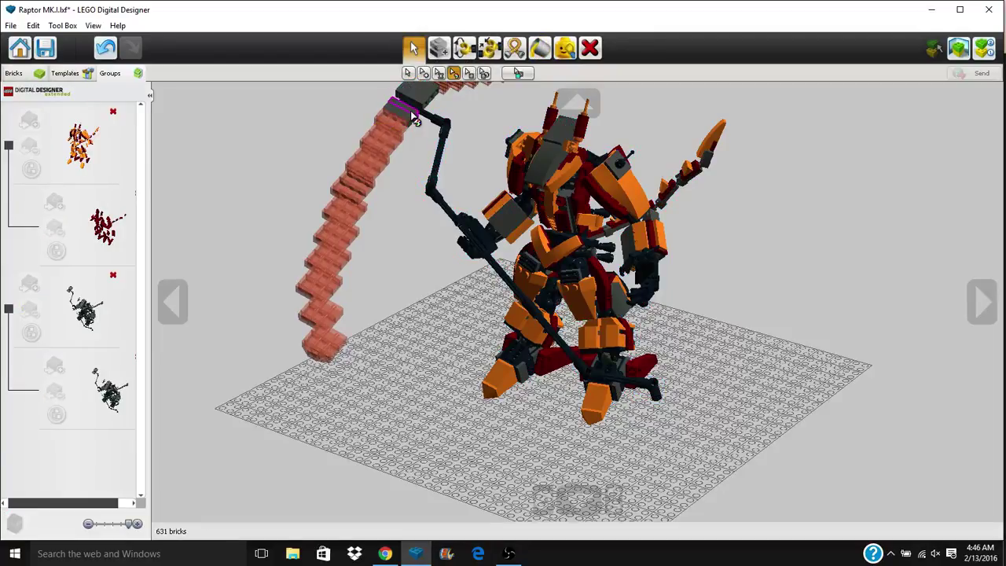
pyautogui.click(404, 115)
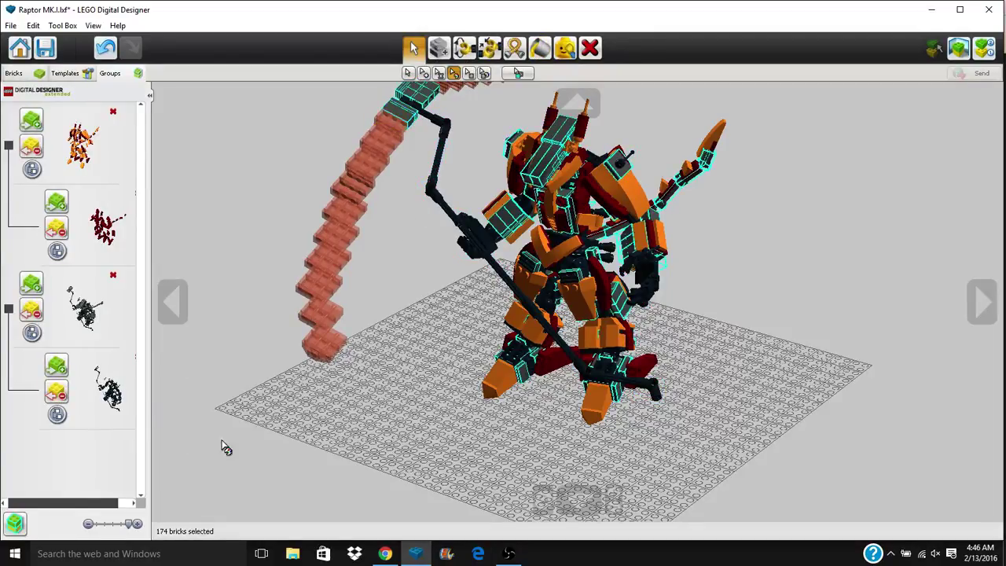
pyautogui.click(303, 175)
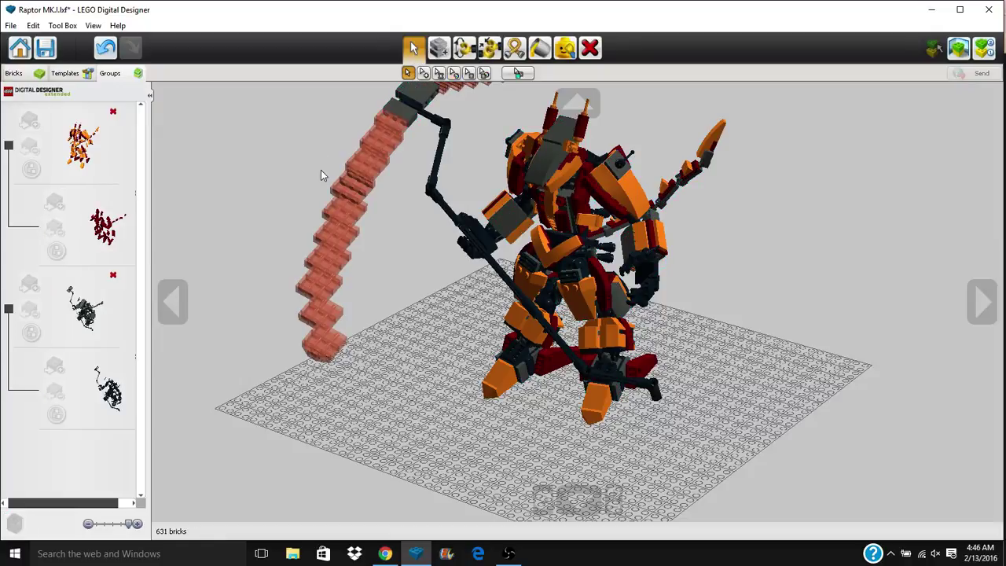
# Hide the black sub-group and the dark grey bricks of its parent group with the Hide tool.
pyautogui.click(564, 49)
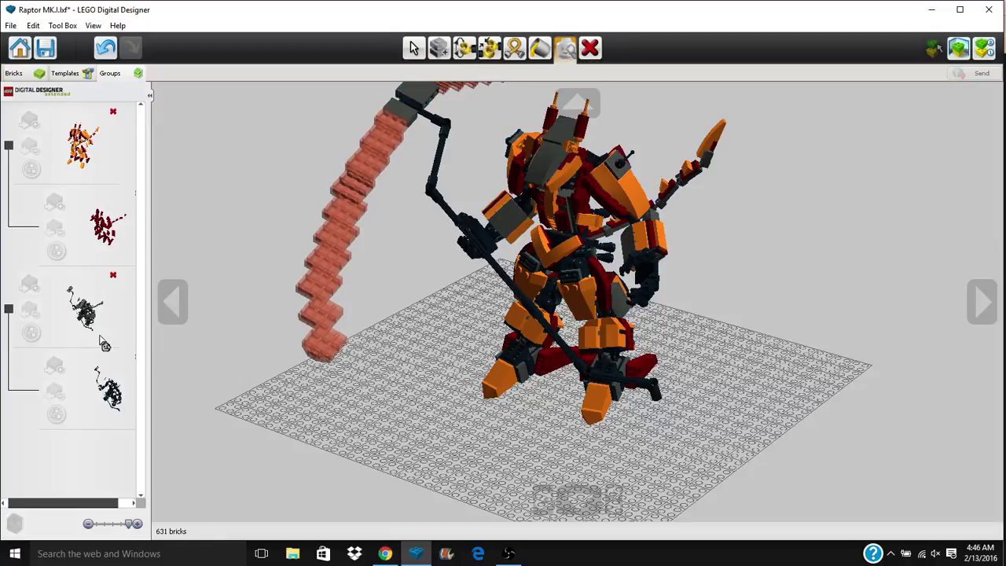
pyautogui.click(111, 395)
pyautogui.moveTo(340, 450); pyautogui.dragTo(375, 456, button='right')
pyautogui.click(66, 322)
pyautogui.moveTo(344, 424); pyautogui.dragTo(480, 418, button='right')
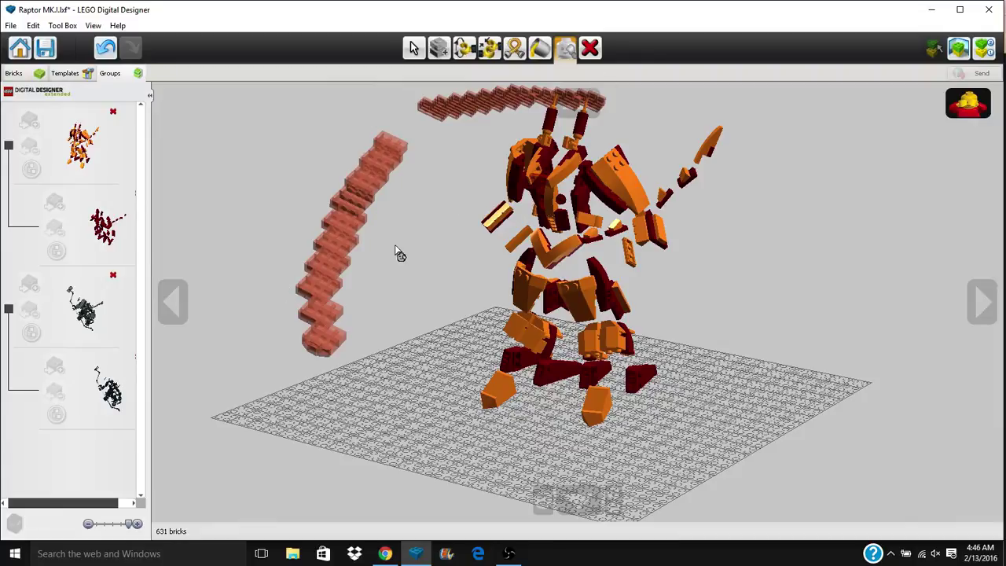
# Hide the dark red sub-group and the remaining orange bricks of its parent group.
pyautogui.moveTo(403, 254); pyautogui.dragTo(468, 396, button='right')
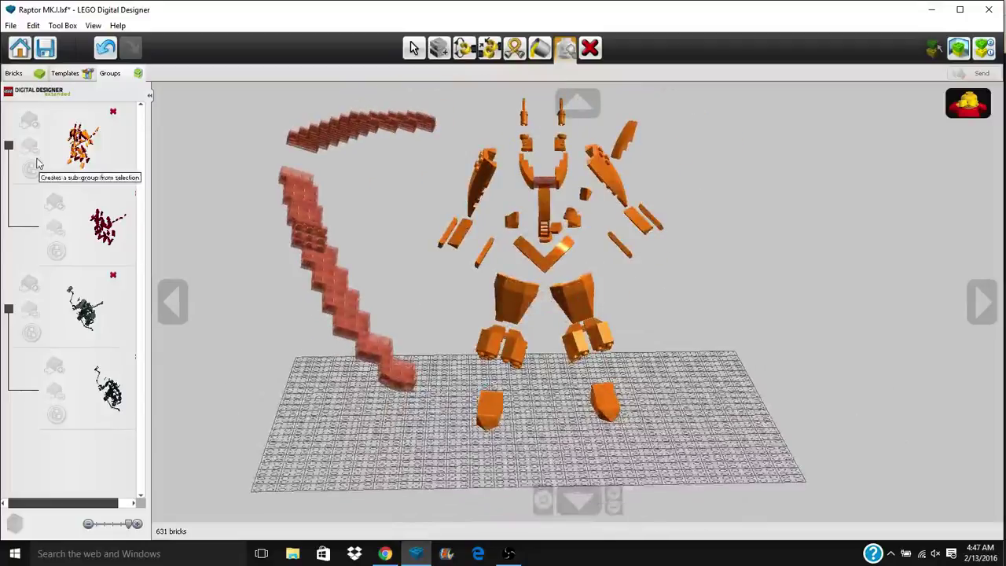
pyautogui.click(81, 155)
pyautogui.moveTo(697, 349); pyautogui.dragTo(621, 377, button='right')
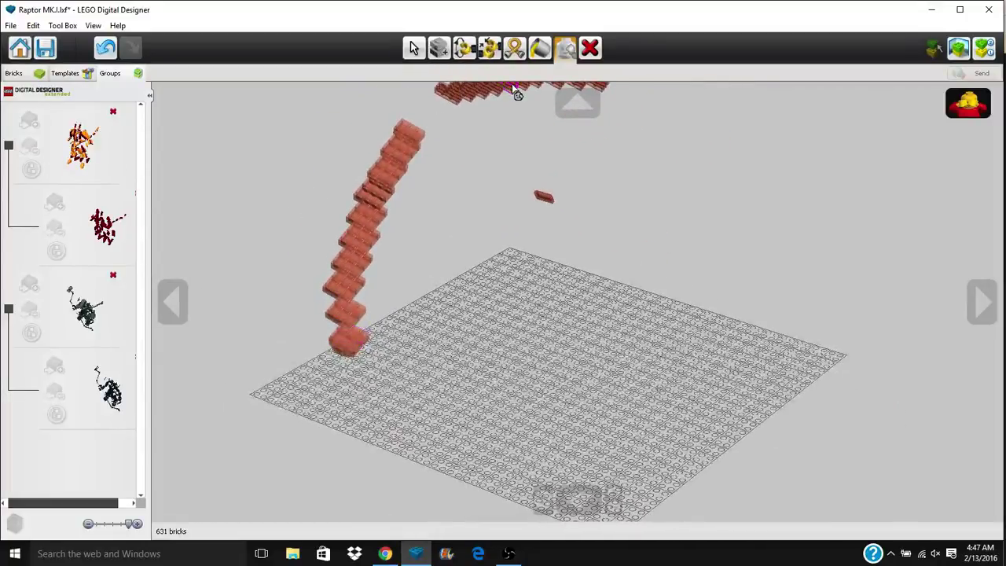
# Unhide all hidden bricks of the mech and return to the selection tool.
pyautogui.moveTo(521, 94); pyautogui.dragTo(563, 372, button='right')
pyautogui.click(978, 112)
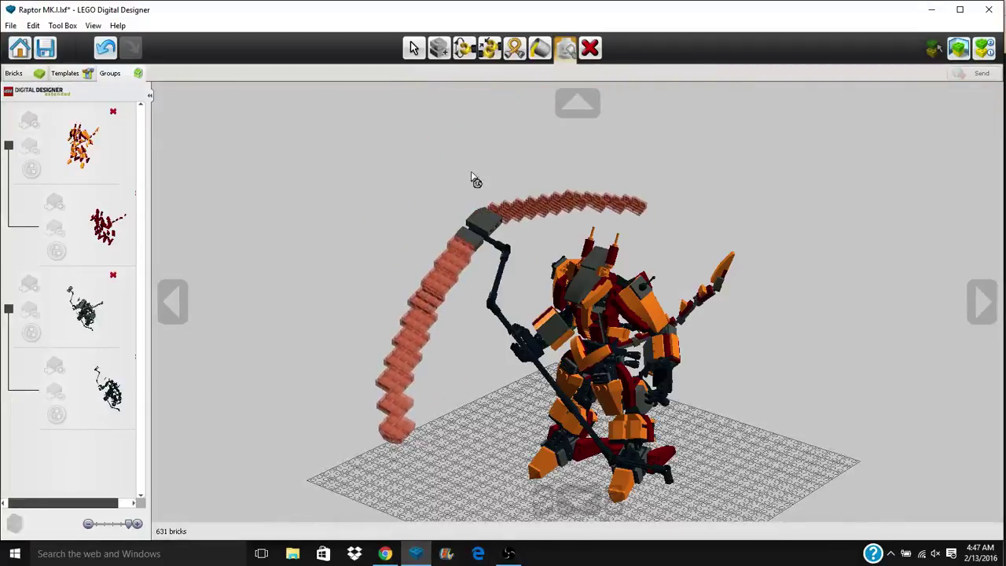
pyautogui.click(413, 47)
pyautogui.scroll(3, 502, 471)
pyautogui.scroll(-1, 502, 472)
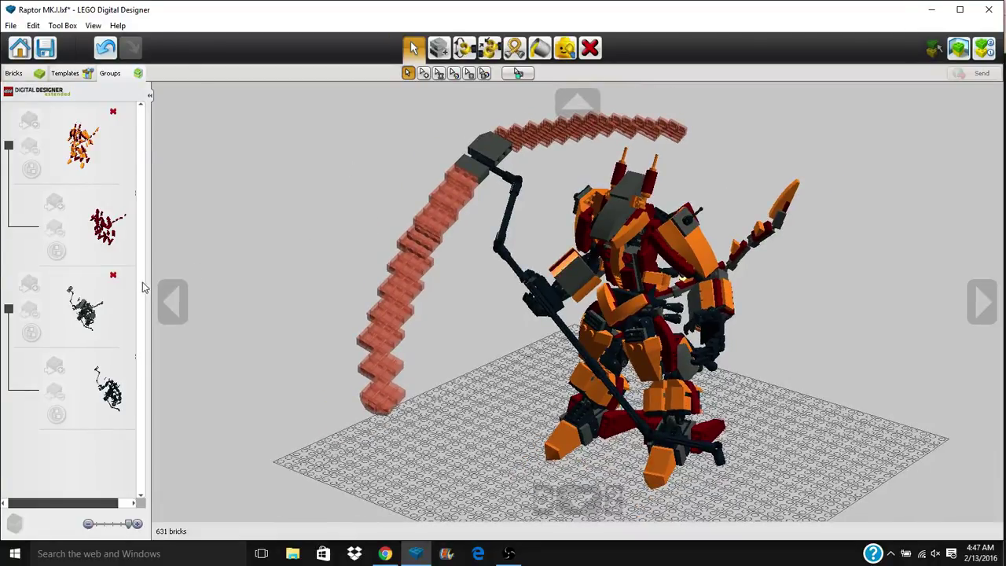
# Delete the dark grey and black parent group and the orange and dark red parent group, confirming each deletion.
pyautogui.click(112, 276)
pyautogui.click(590, 312)
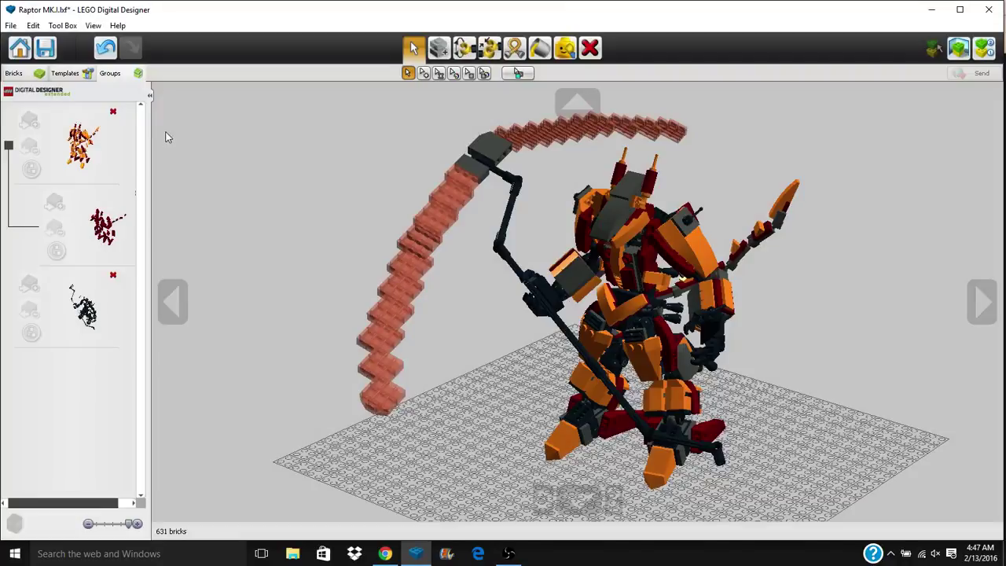
pyautogui.click(113, 113)
pyautogui.click(593, 311)
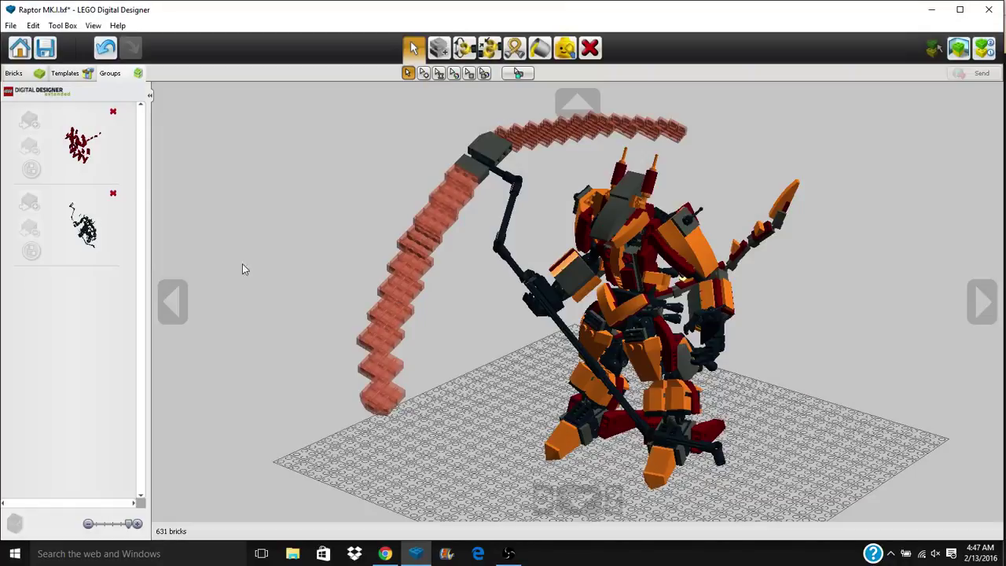
# Select the bricks of the dark red group, and delete both the dark red group and the black group.
pyautogui.click(107, 118)
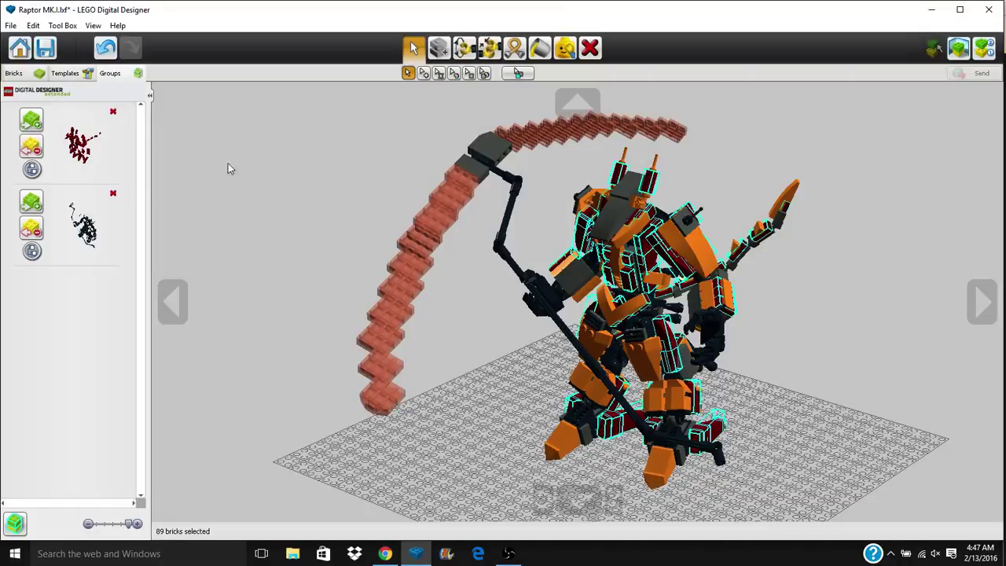
pyautogui.click(113, 112)
pyautogui.click(592, 310)
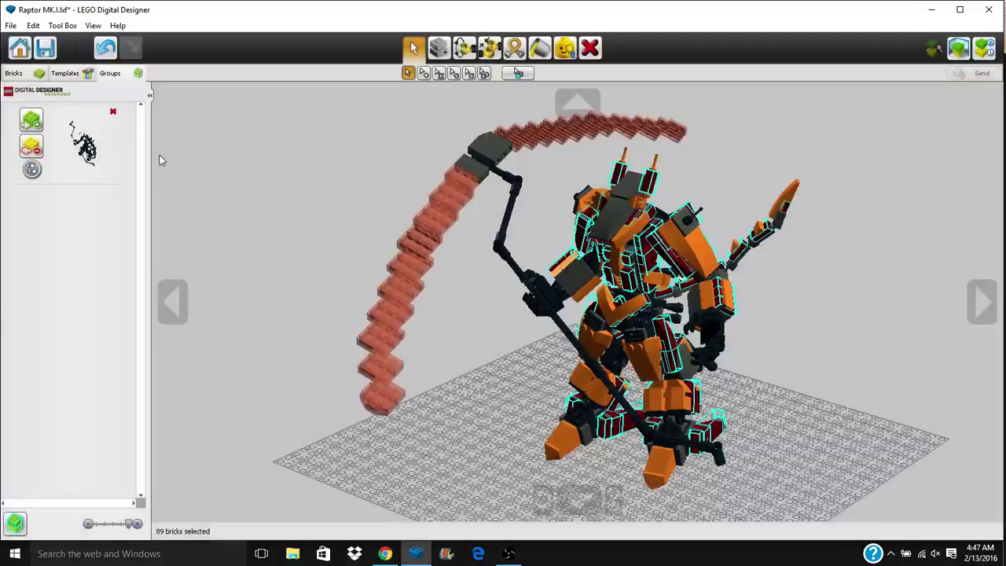
pyautogui.click(112, 114)
pyautogui.click(595, 310)
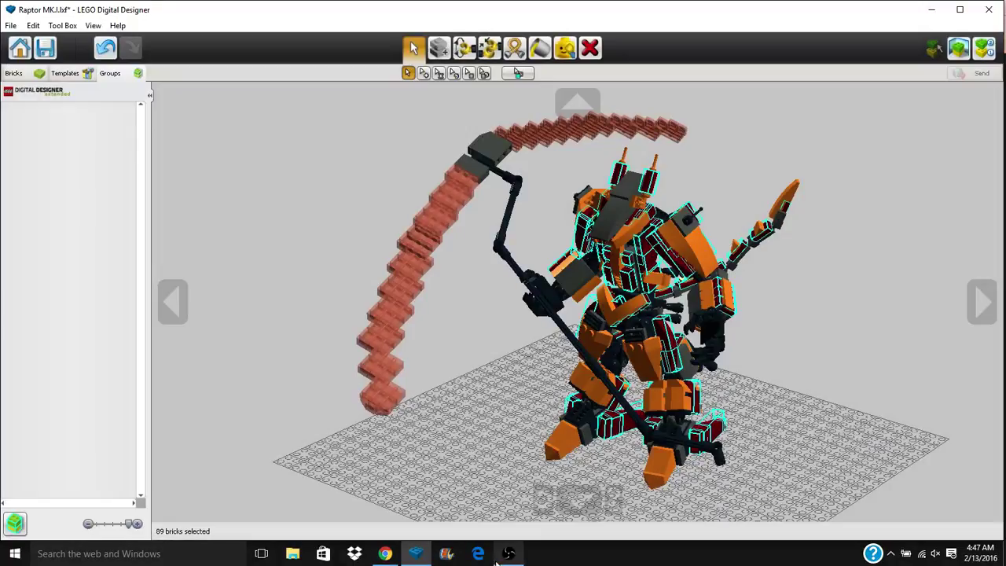
# Switch to Google Drive in Chrome and look through the Guns folder inside Lego Creations for another model.
pyautogui.click(385, 553)
pyautogui.click(763, 242)
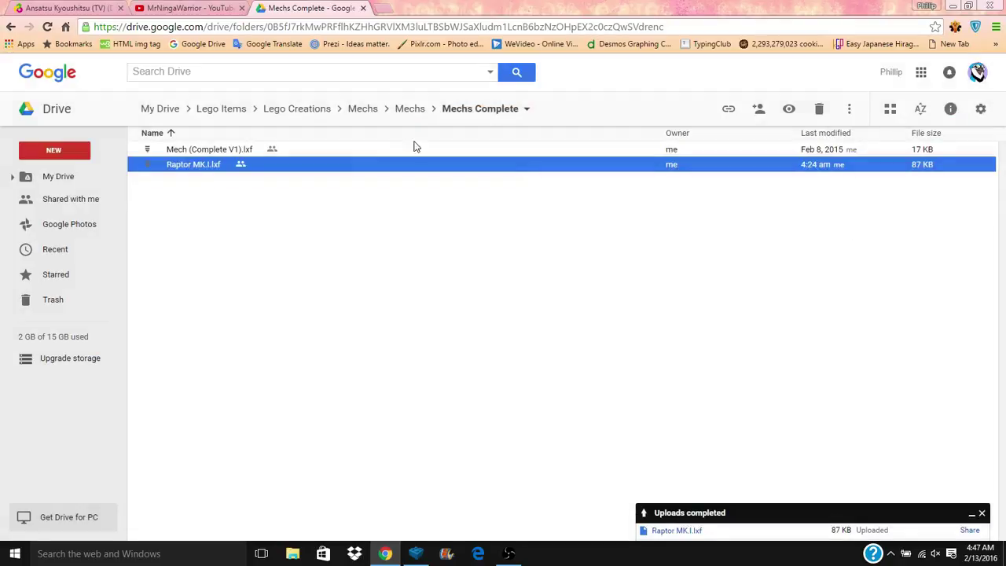
pyautogui.click(327, 114)
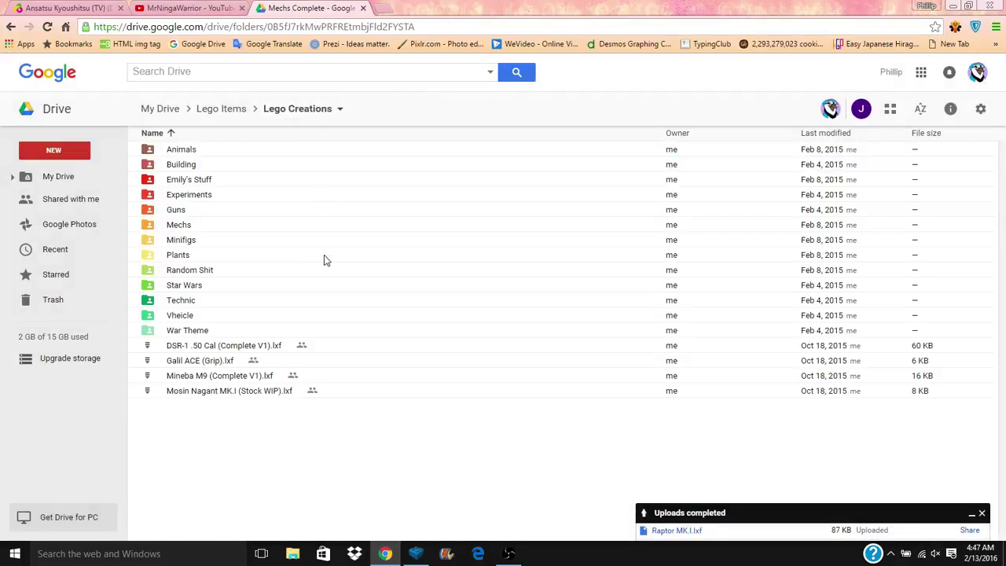
pyautogui.doubleClick(165, 215)
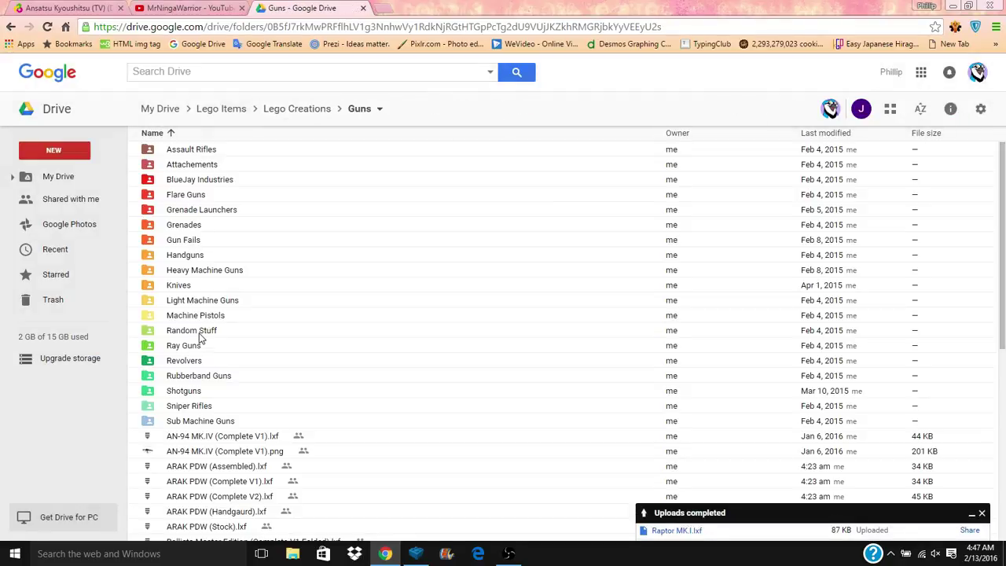
pyautogui.scroll(-5, 228, 372)
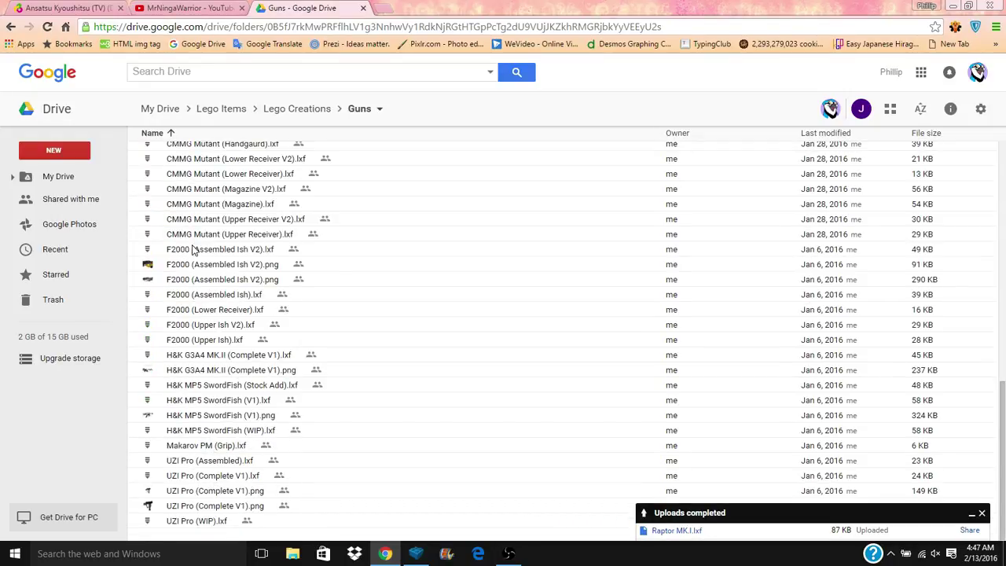
pyautogui.scroll(5, 273, 209)
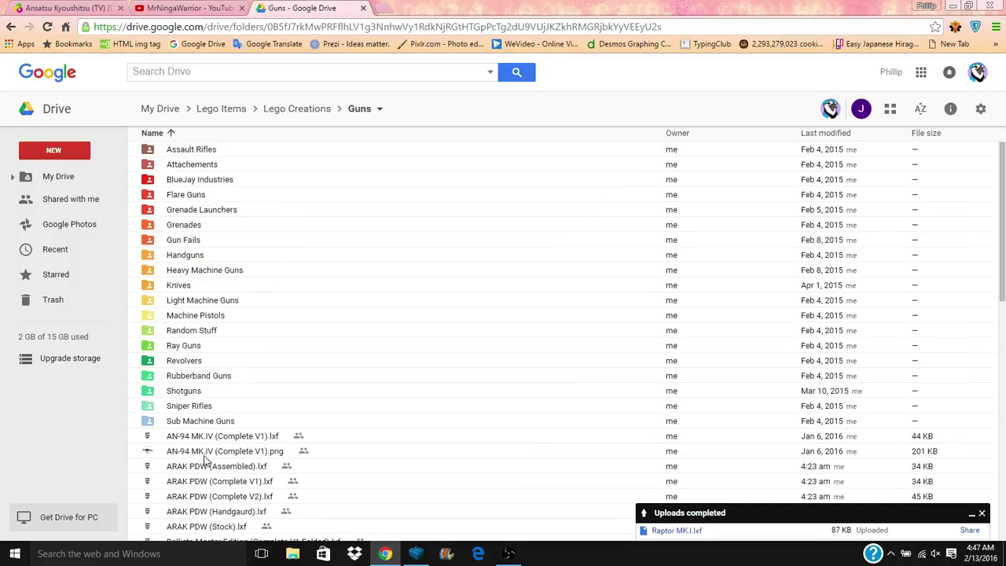
# Download ARAK PDW (Complete V2).lxf and open it in LEGO Digital Designer without saving the changes to Raptor MK.I.lxf.
pyautogui.doubleClick(219, 495)
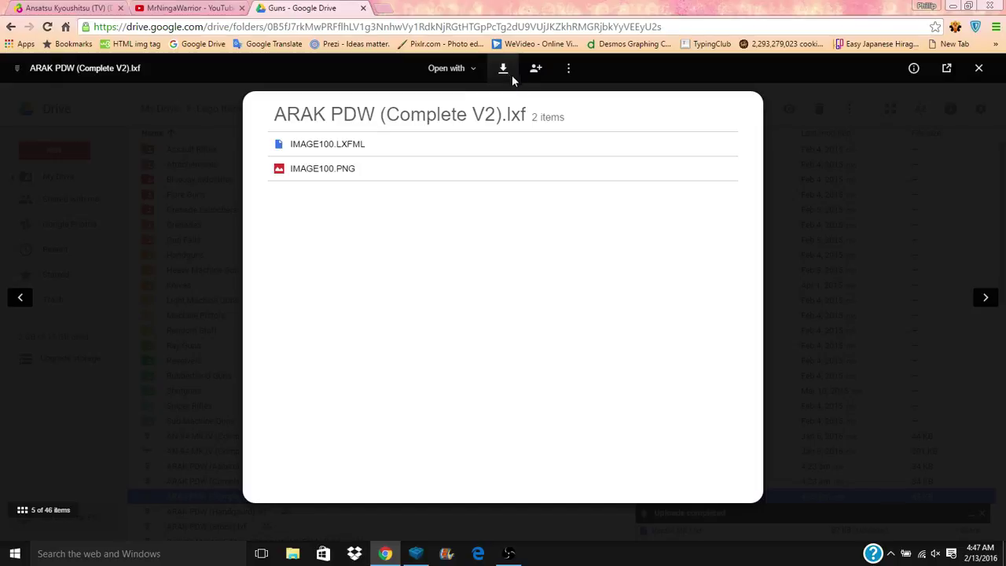
pyautogui.click(503, 67)
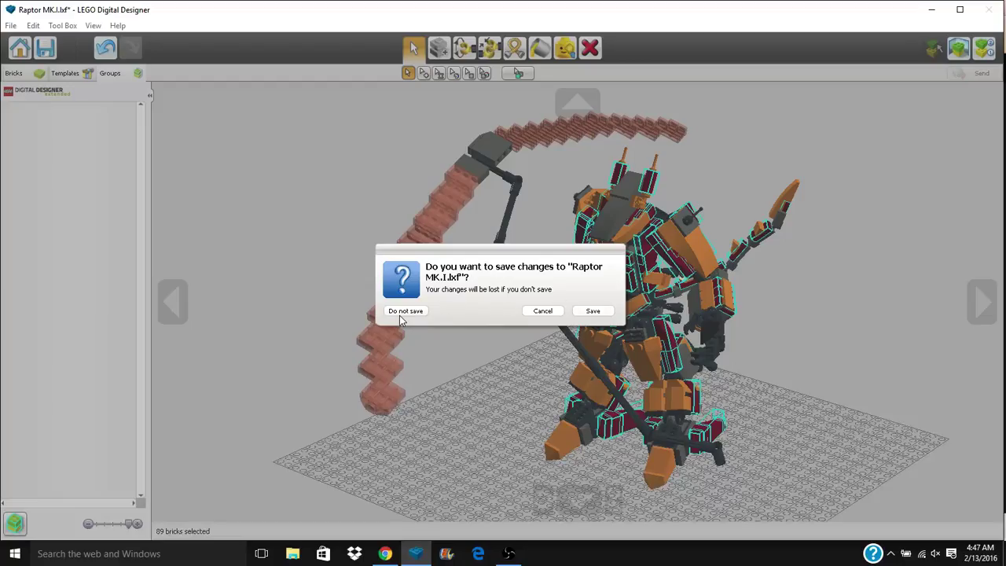
pyautogui.click(402, 312)
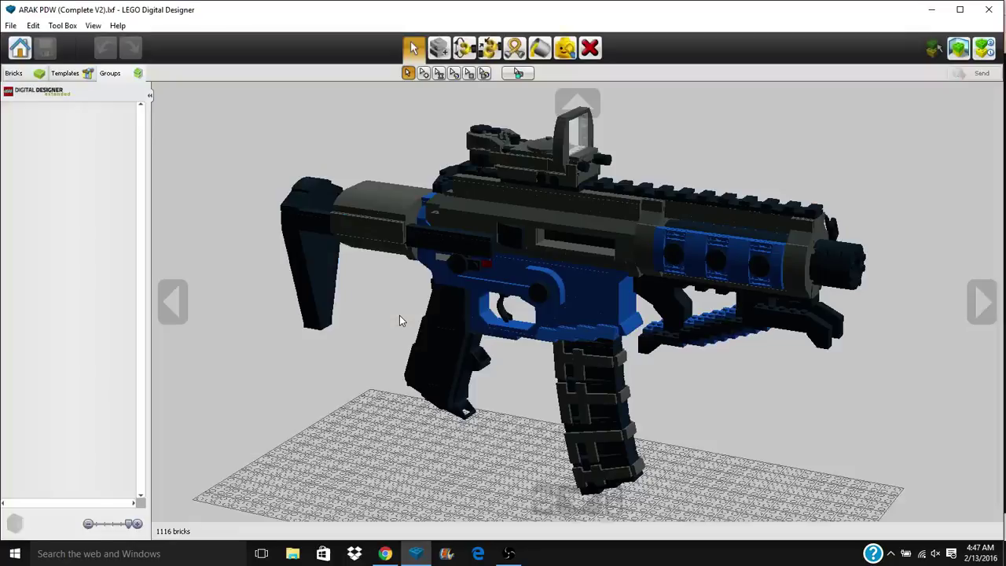
# Select all dark grey bricks of the gun by colour and create a group from them.
pyautogui.moveTo(348, 343); pyautogui.dragTo(358, 304, button='right')
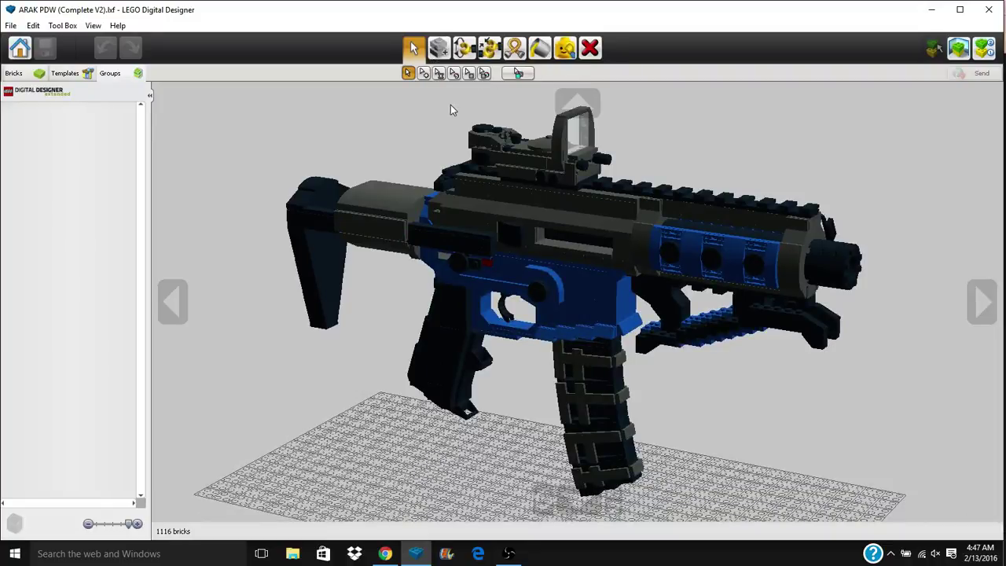
pyautogui.click(440, 75)
pyautogui.click(453, 72)
pyautogui.click(460, 209)
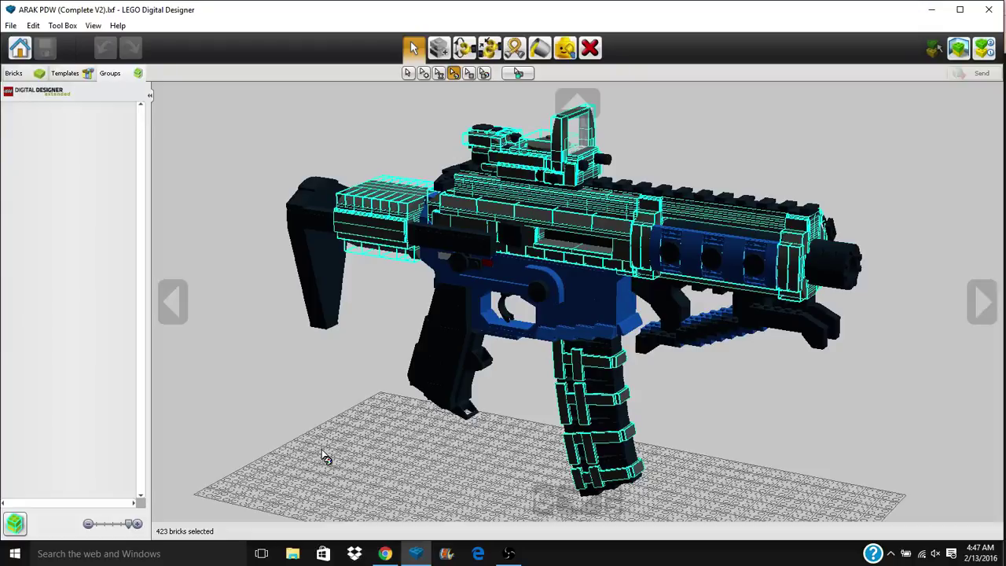
pyautogui.click(15, 524)
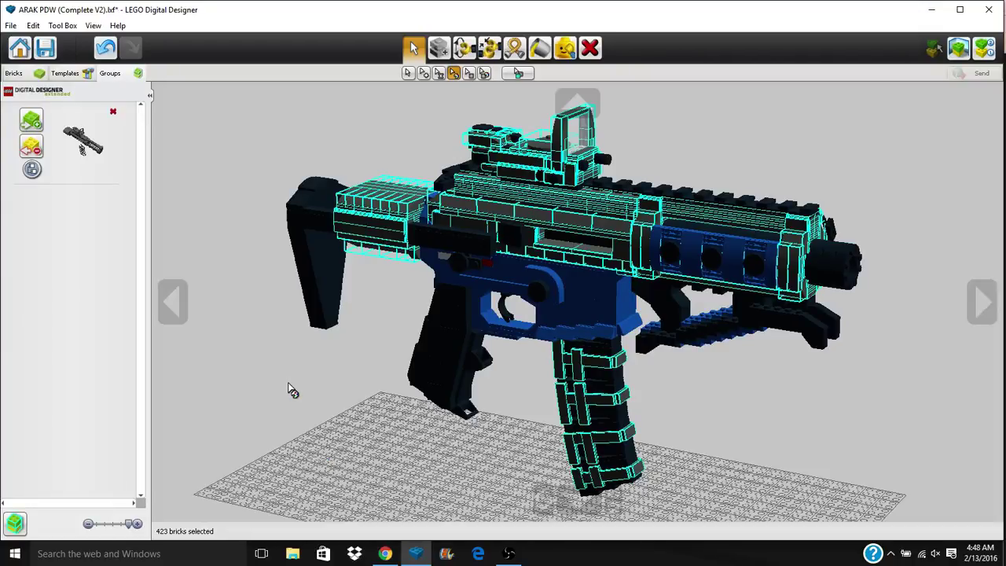
# Hide the whole dark grey group with the Hide tool and inspect the exposed inner parts of the gun.
pyautogui.click(284, 399)
pyautogui.moveTo(283, 423)
pyautogui.mouseDown(button='right')
pyautogui.moveTo(329, 411)
pyautogui.moveTo(322, 431)
pyautogui.moveTo(280, 420)
pyautogui.mouseUp(button='right')
pyautogui.click(565, 48)
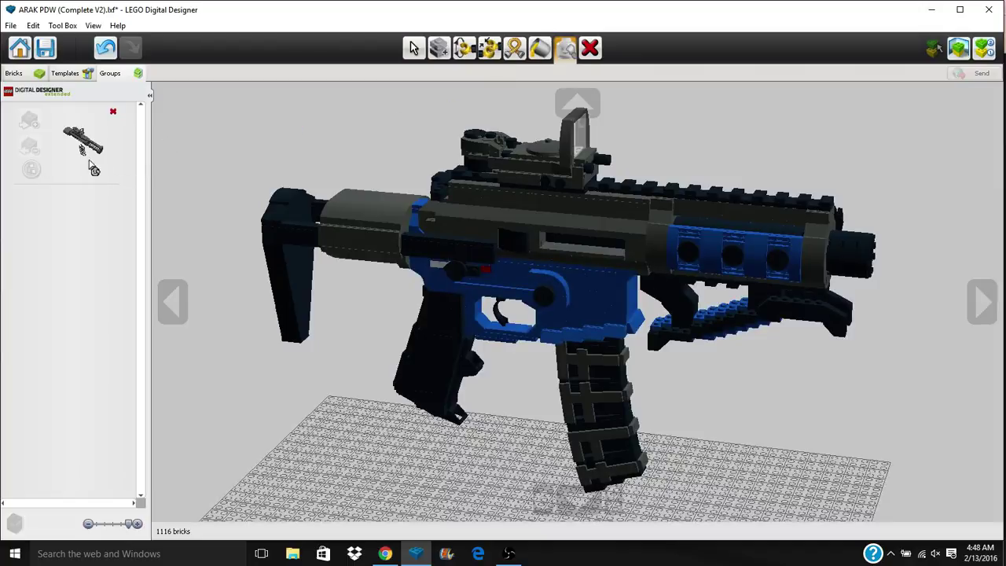
pyautogui.click(89, 152)
pyautogui.moveTo(227, 452); pyautogui.dragTo(301, 426, button='right')
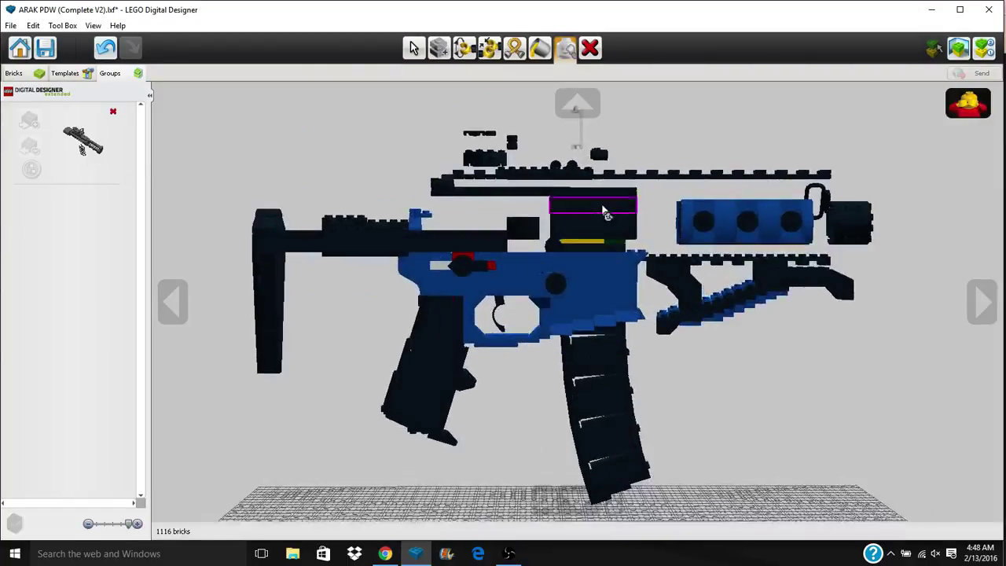
pyautogui.moveTo(579, 236); pyautogui.dragTo(503, 305, button='right')
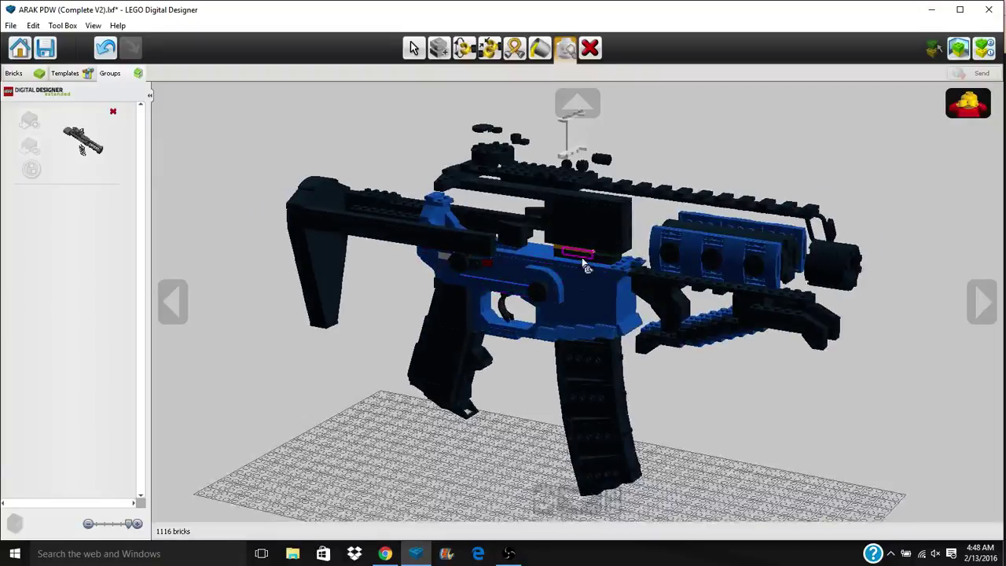
pyautogui.moveTo(576, 267); pyautogui.dragTo(491, 200, button='right')
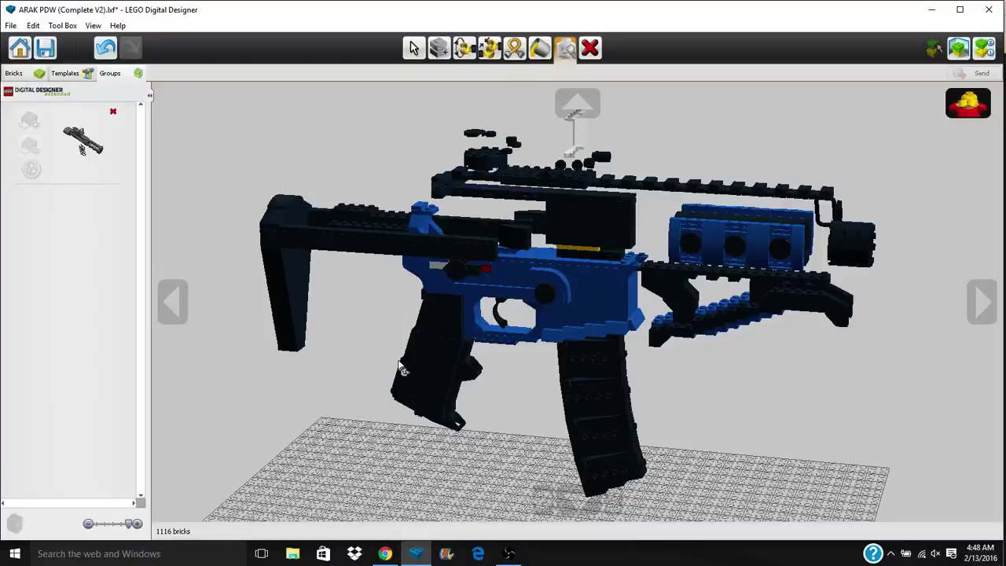
pyautogui.moveTo(399, 367); pyautogui.dragTo(427, 149, button='right')
pyautogui.moveTo(377, 287); pyautogui.dragTo(373, 104, button='right')
# Select all black bricks of the gun by colour and create a second group from them.
pyautogui.click(413, 48)
pyautogui.click(483, 169)
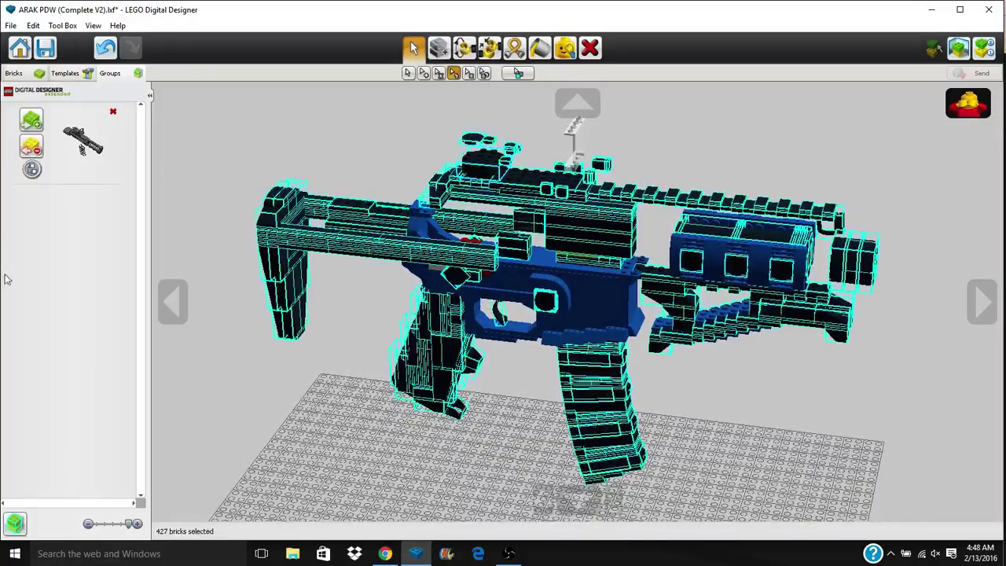
pyautogui.click(16, 520)
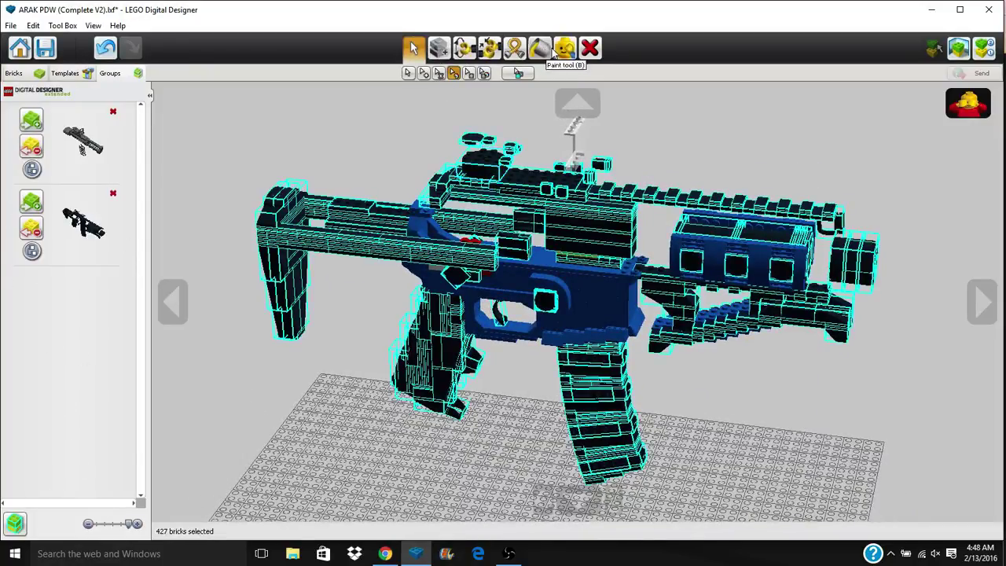
# Unhide all bricks of the gun, view its other side, and return to the selection tool.
pyautogui.click(566, 48)
pyautogui.moveTo(284, 397); pyautogui.dragTo(832, 385, button='right')
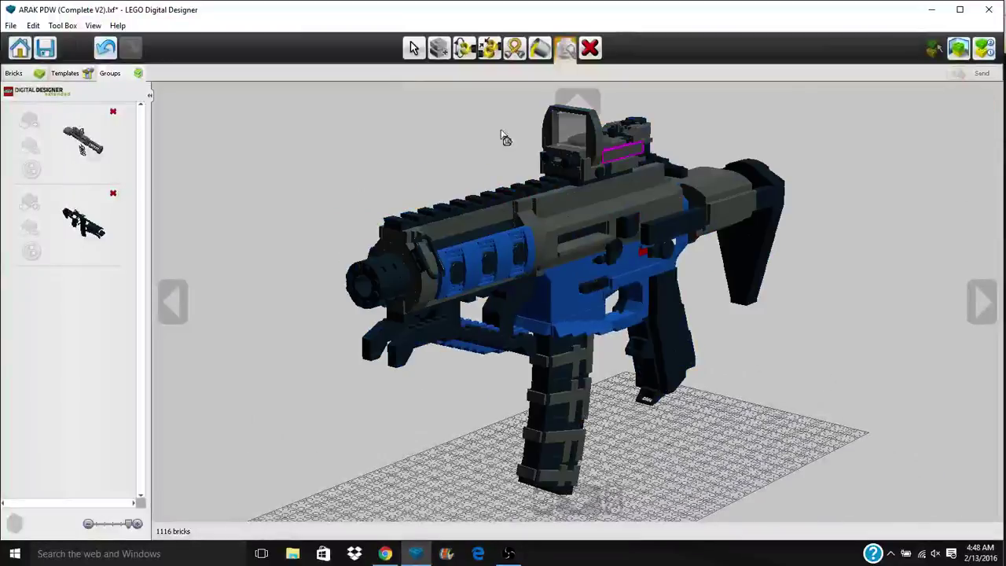
pyautogui.click(413, 48)
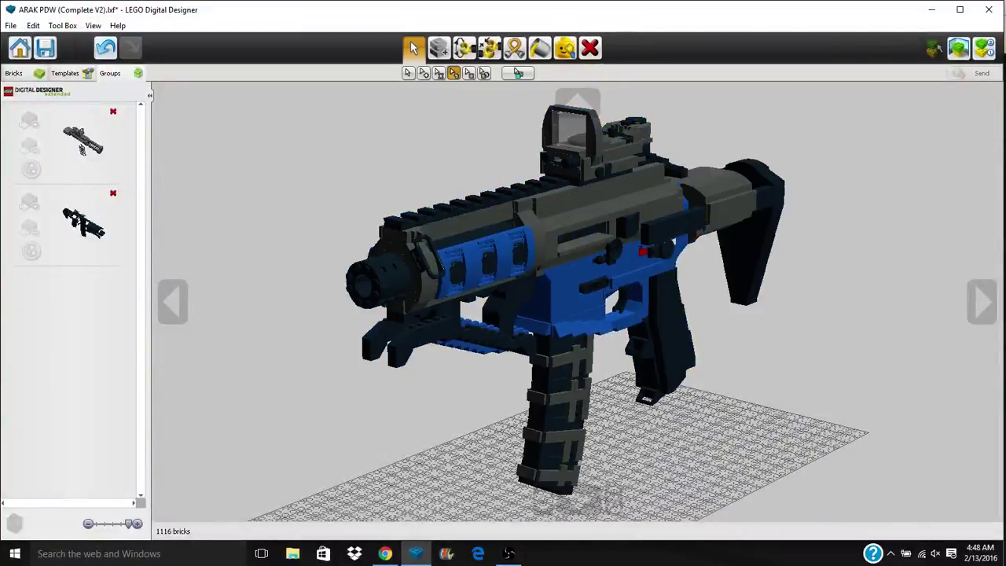
# Save the model with its groups and reopen ARAK PDW (Complete V2).lxf twice from the welcome screen to check its group list.
pyautogui.click(21, 74)
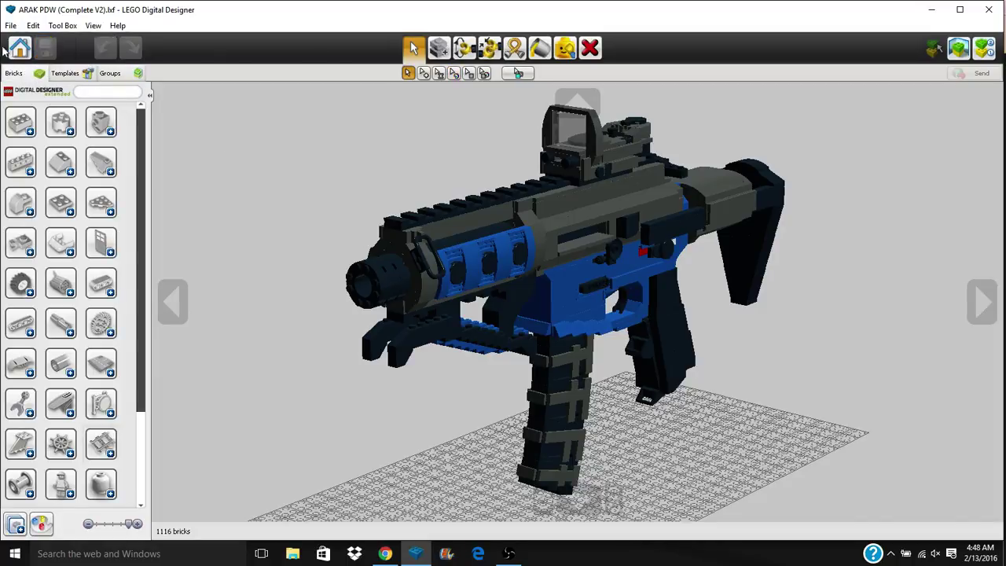
pyautogui.click(9, 49)
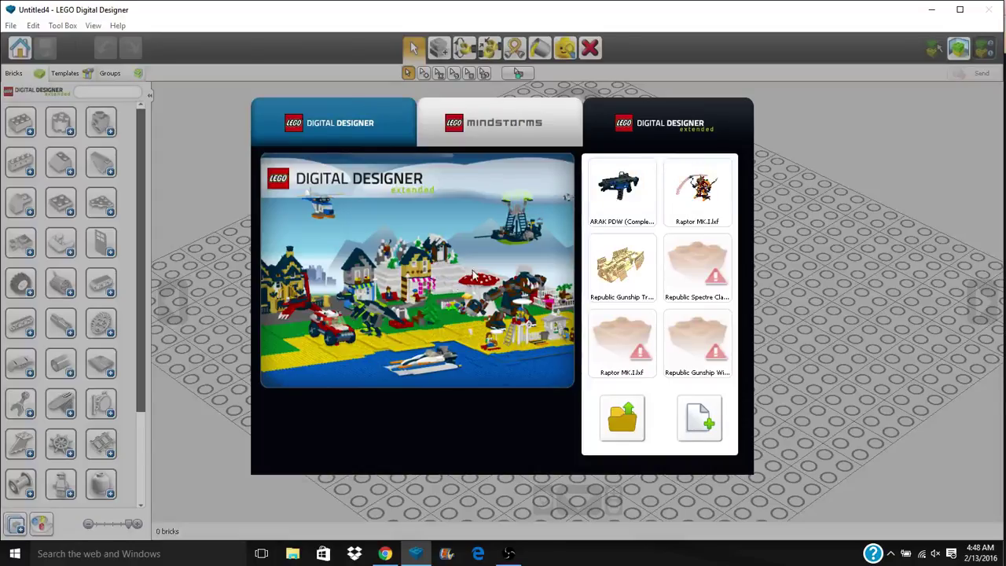
pyautogui.click(615, 193)
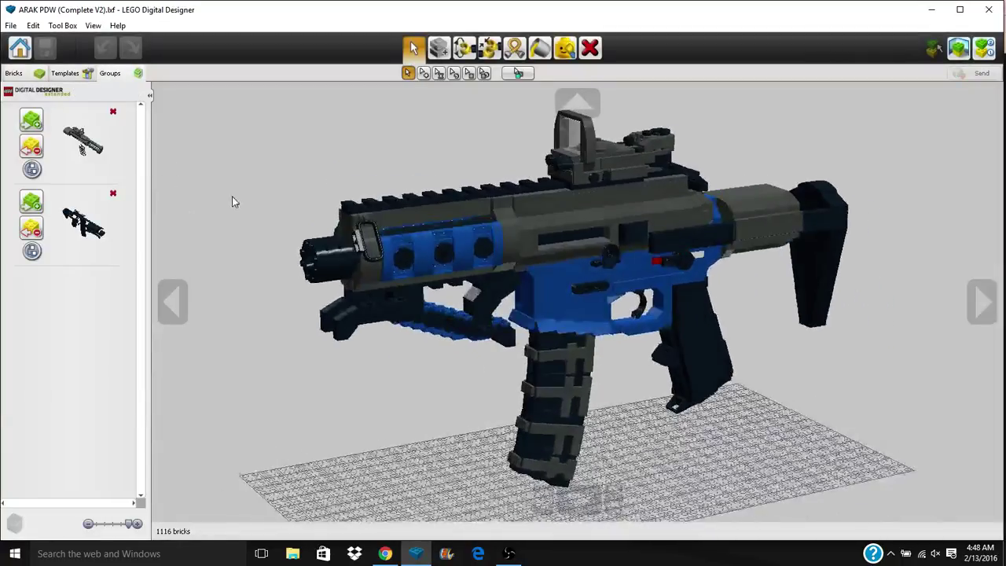
pyautogui.click(19, 48)
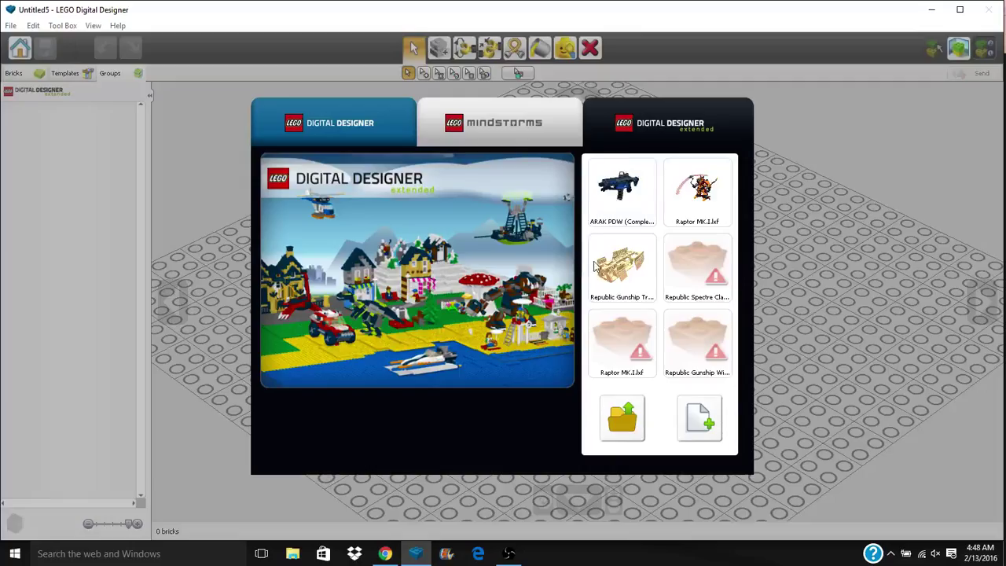
pyautogui.click(623, 194)
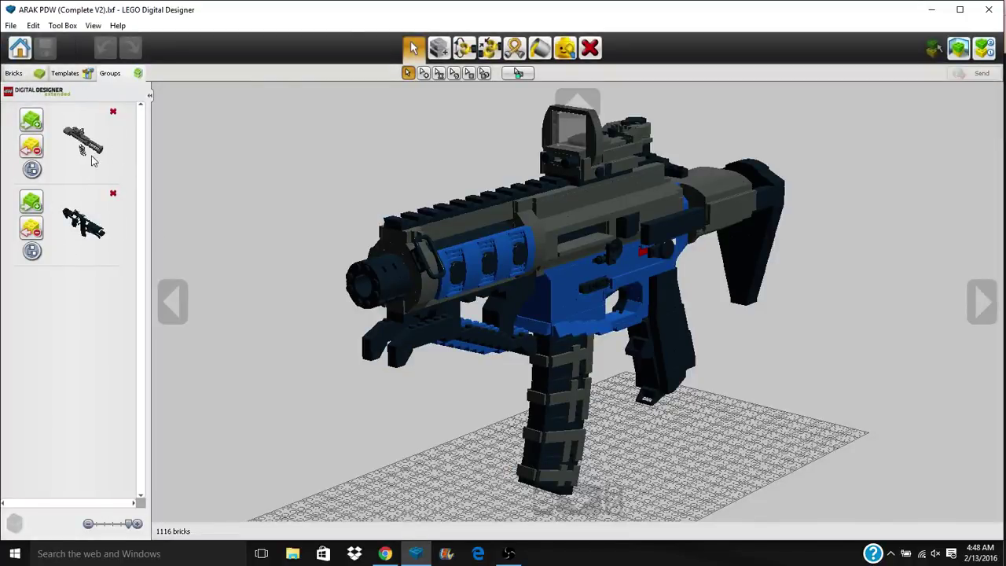
# Delete the gun's dark grey group and its black group, confirming both deletions.
pyautogui.click(113, 111)
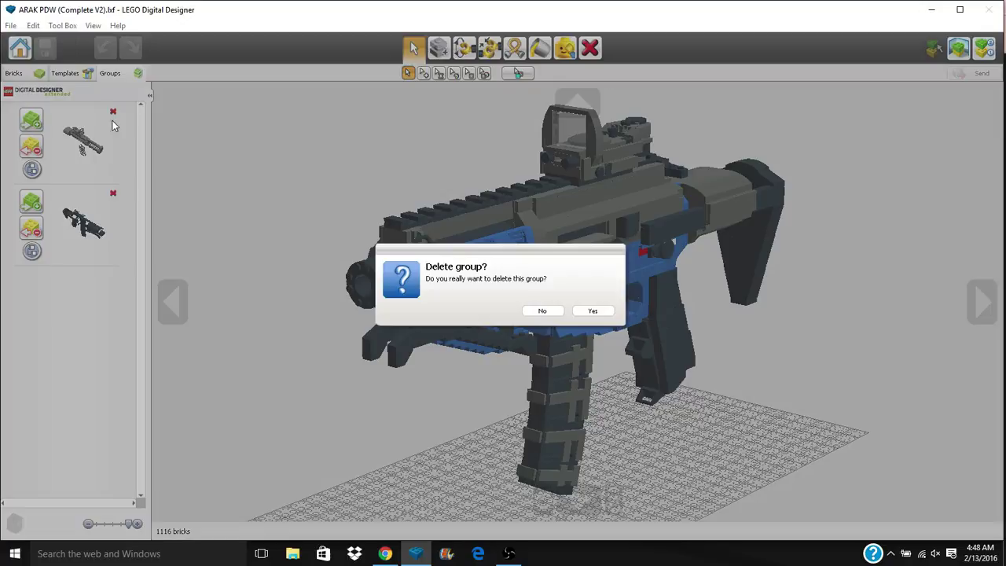
pyautogui.click(592, 311)
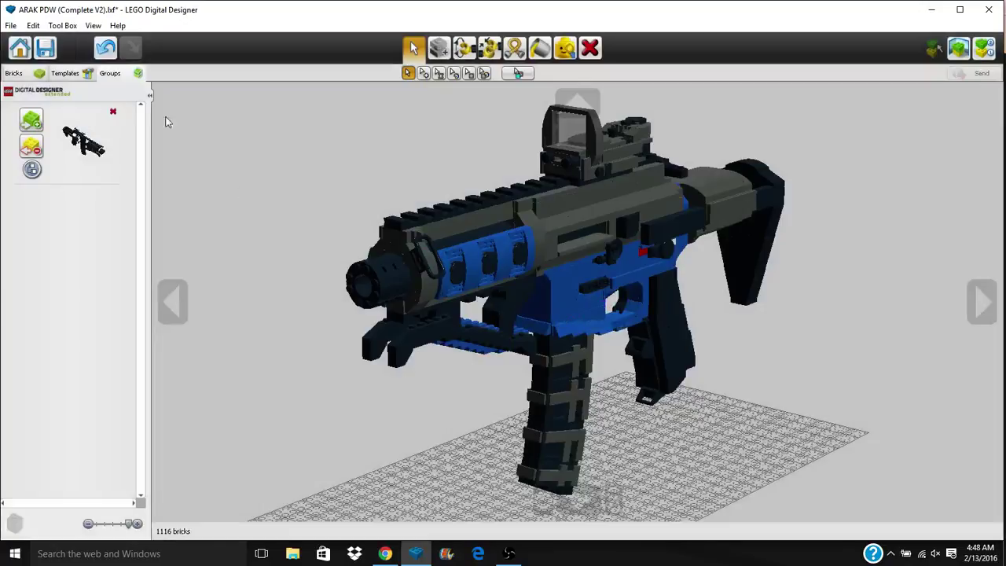
pyautogui.click(113, 112)
pyautogui.click(592, 311)
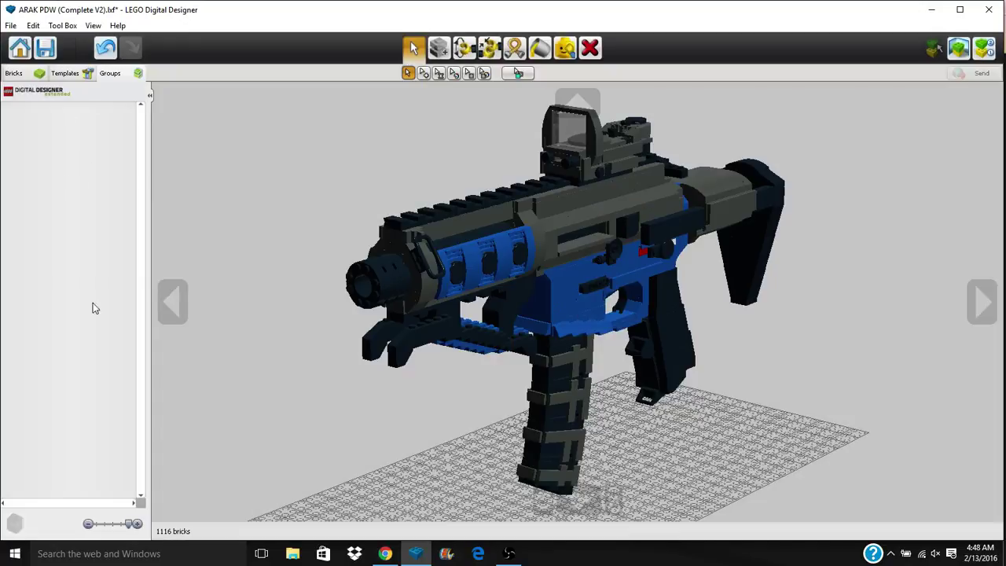
# Browse the saved templates down to the teal sight and bring the gun's sight into close view.
pyautogui.click(63, 75)
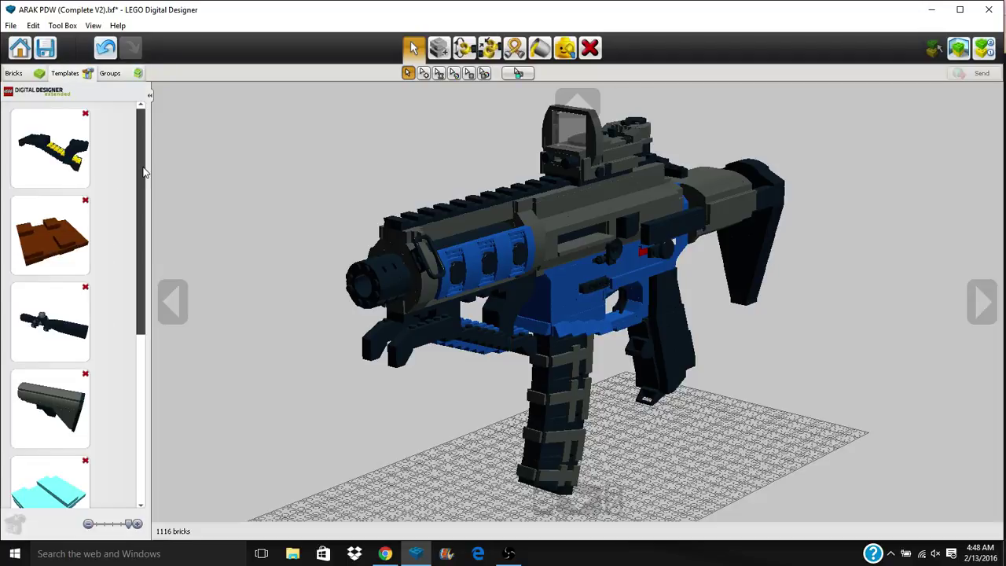
pyautogui.moveTo(144, 173); pyautogui.dragTo(151, 422)
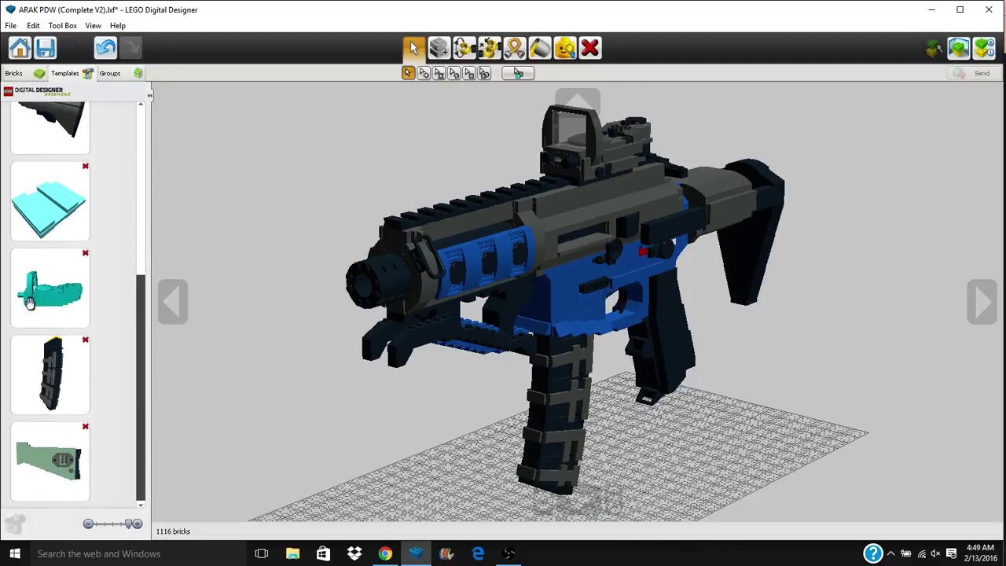
pyautogui.moveTo(538, 265); pyautogui.dragTo(633, 211, button='right')
pyautogui.rightClick(651, 149)
pyautogui.scroll(3, 518, 275)
pyautogui.moveTo(467, 354); pyautogui.dragTo(525, 386, button='right')
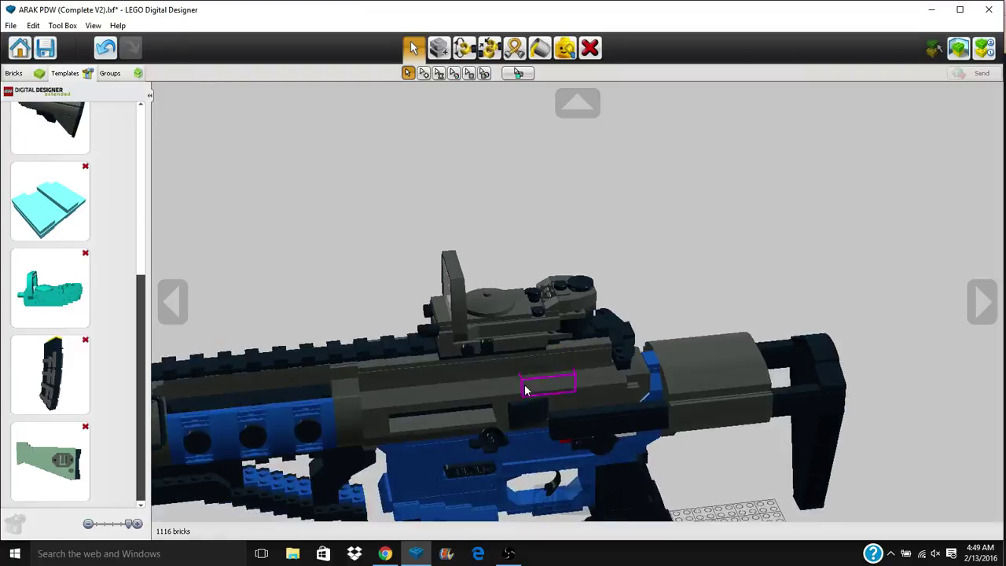
pyautogui.moveTo(416, 347); pyautogui.dragTo(535, 310, button='right')
pyautogui.moveTo(476, 333); pyautogui.dragTo(462, 388, button='right')
# Pick up the teal sight template, hold it over the gun, and look through the rest of the templates.
pyautogui.click(34, 288)
pyautogui.moveTo(485, 170); pyautogui.dragTo(481, 229, button='right')
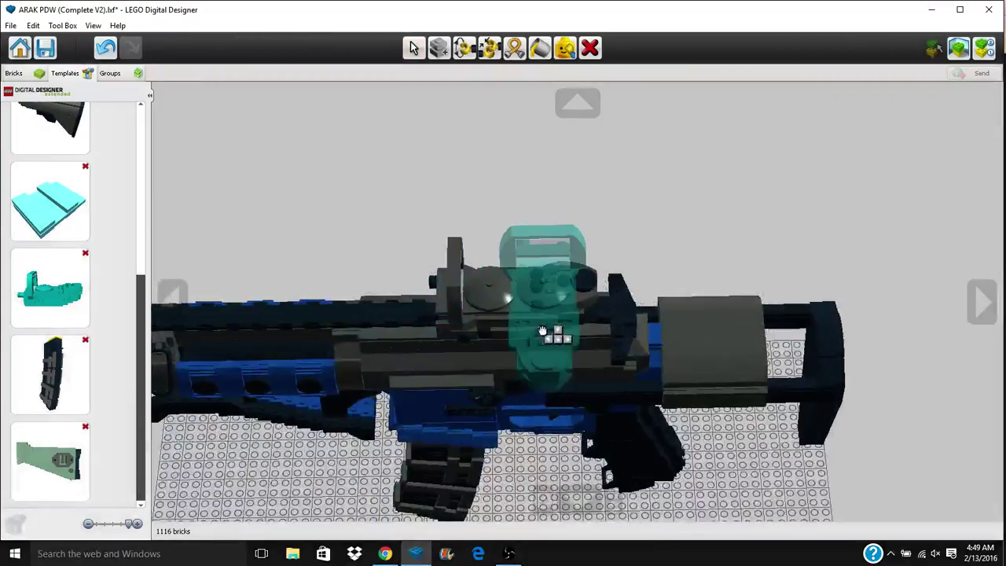
pyautogui.scroll(3, 44, 242)
pyautogui.scroll(-1, 46, 243)
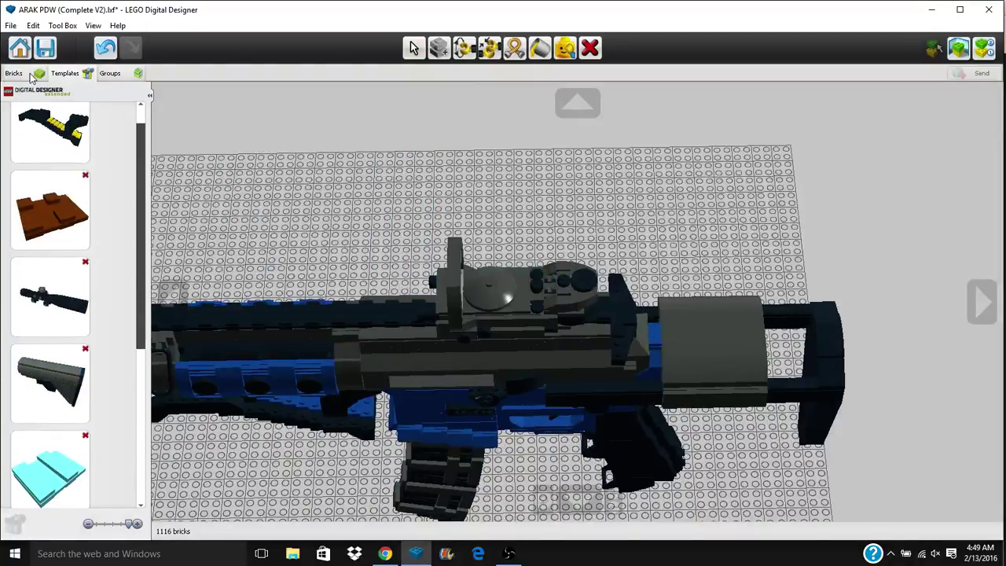
pyautogui.moveTo(289, 420); pyautogui.dragTo(237, 502, button='right')
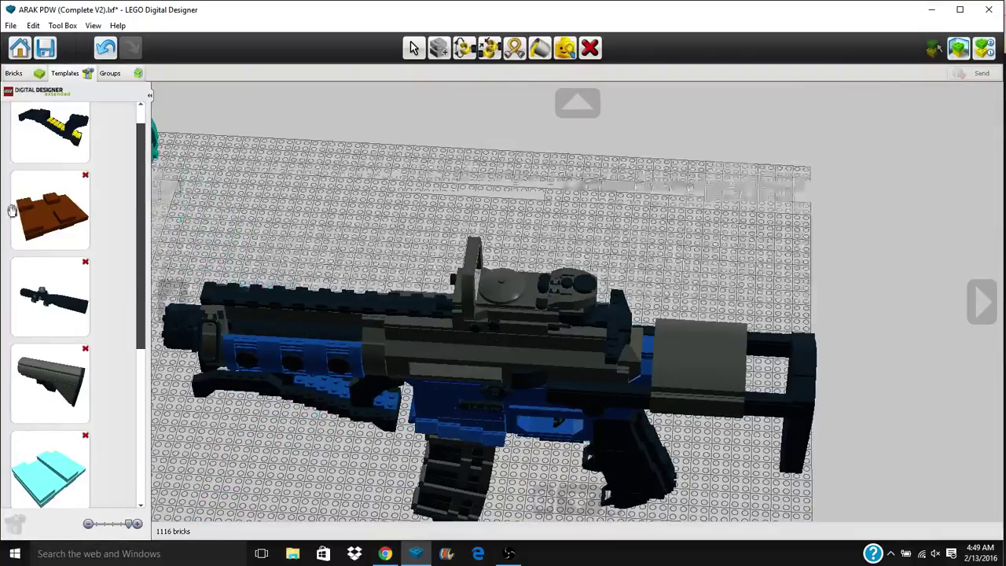
pyautogui.scroll(3, 33, 244)
# Show the brick palette, expand the plates category to view its bricks, and collapse the palette.
pyautogui.click(31, 77)
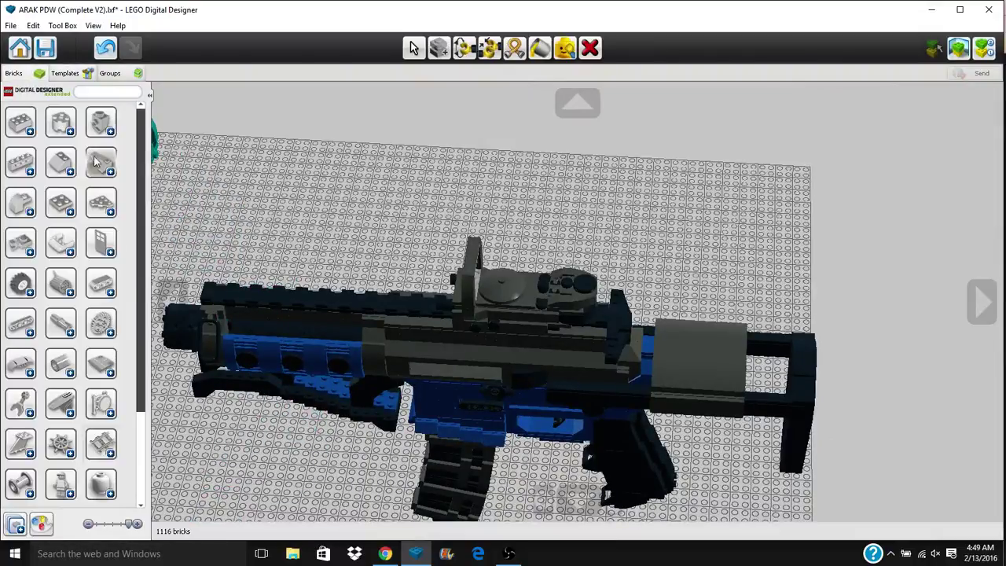
pyautogui.click(61, 203)
pyautogui.click(52, 242)
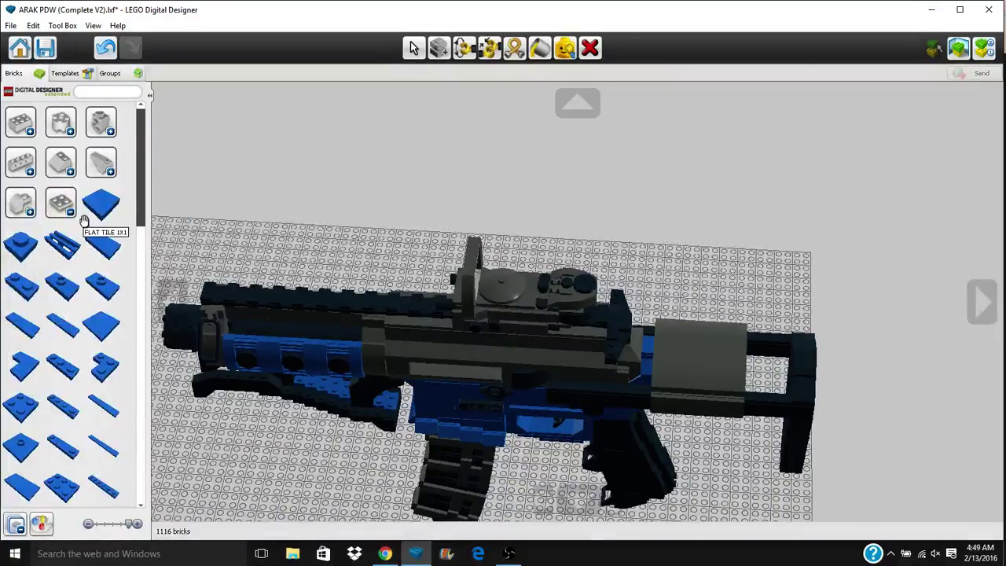
pyautogui.click(149, 94)
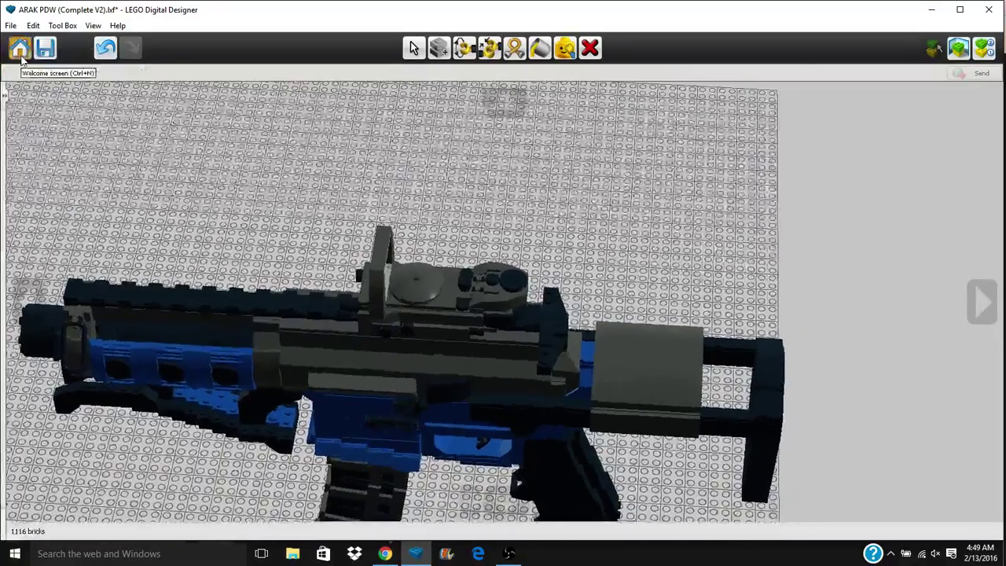
# Start a new free-build model from the welcome screen, and expand and collapse its palette.
pyautogui.click(20, 48)
pyautogui.click(405, 311)
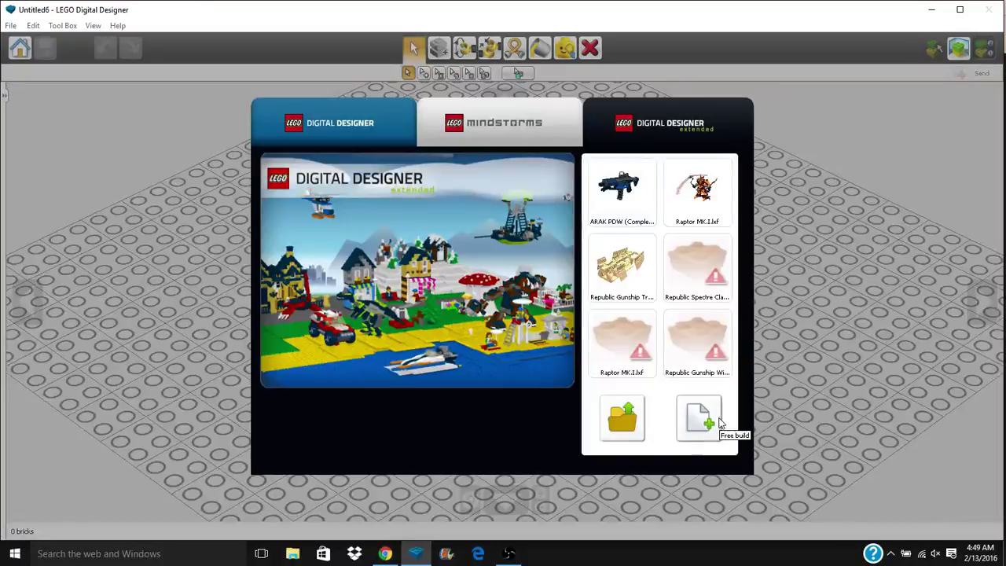
pyautogui.click(724, 421)
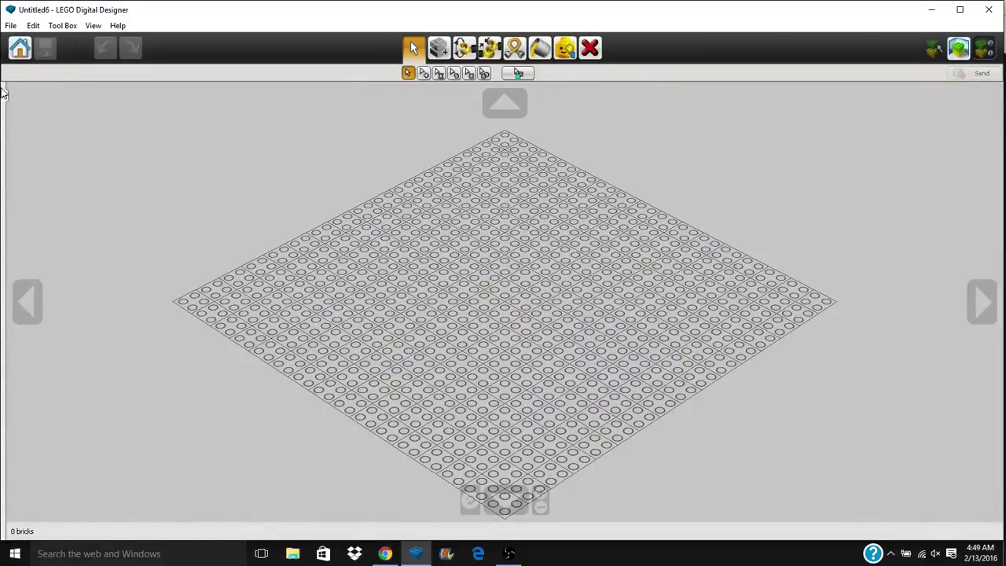
pyautogui.click(4, 95)
pyautogui.click(147, 95)
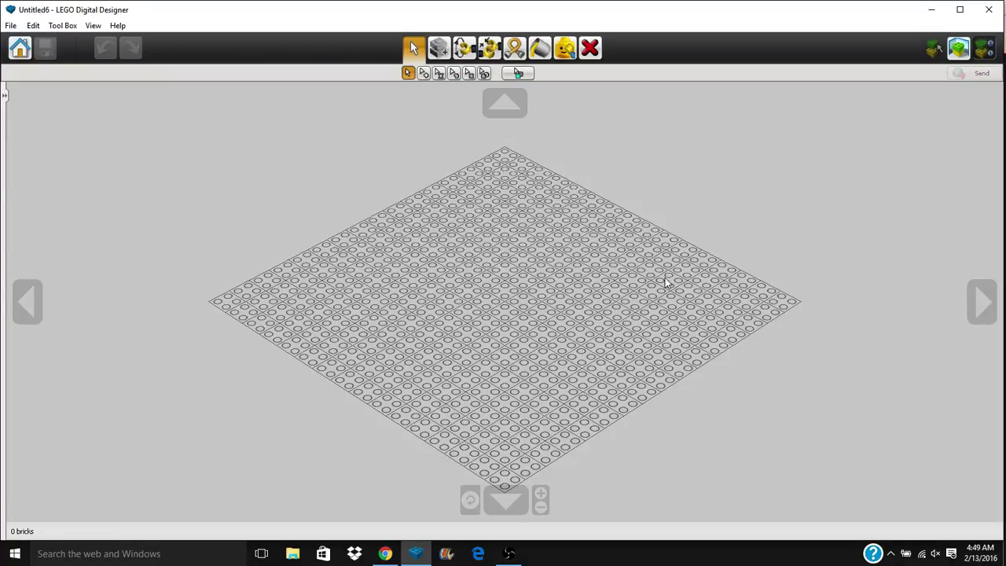
# Orbit the empty build plate freely and zoom in and out on it.
pyautogui.moveTo(844, 269); pyautogui.dragTo(518, 371, button='right')
pyautogui.moveTo(638, 397); pyautogui.dragTo(599, 400, button='right')
pyautogui.scroll(3, 702, 331)
pyautogui.scroll(-3, 702, 331)
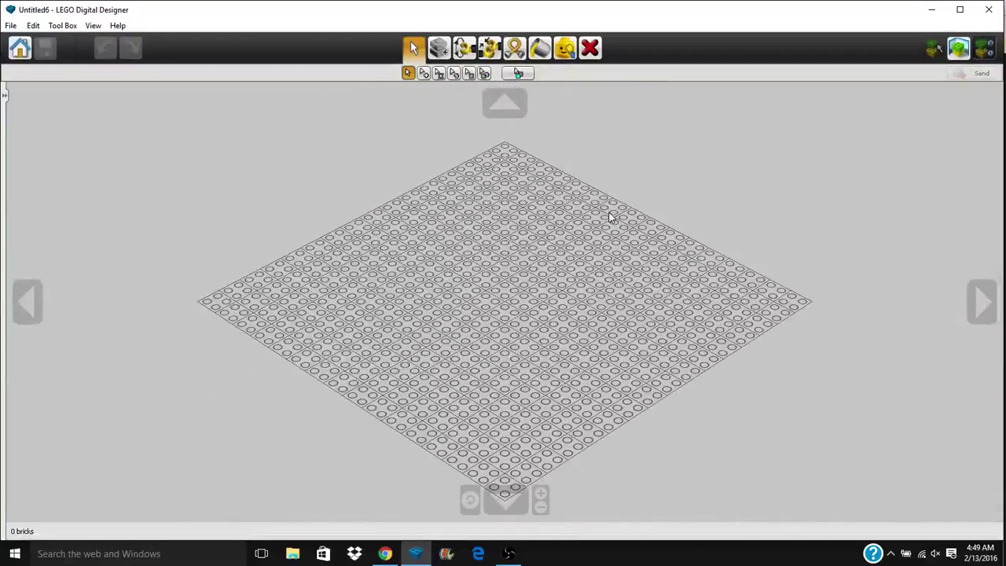
# Tilt, turn and zoom the empty build plate with the on-screen camera controls, and reset the view.
pyautogui.click(493, 106)
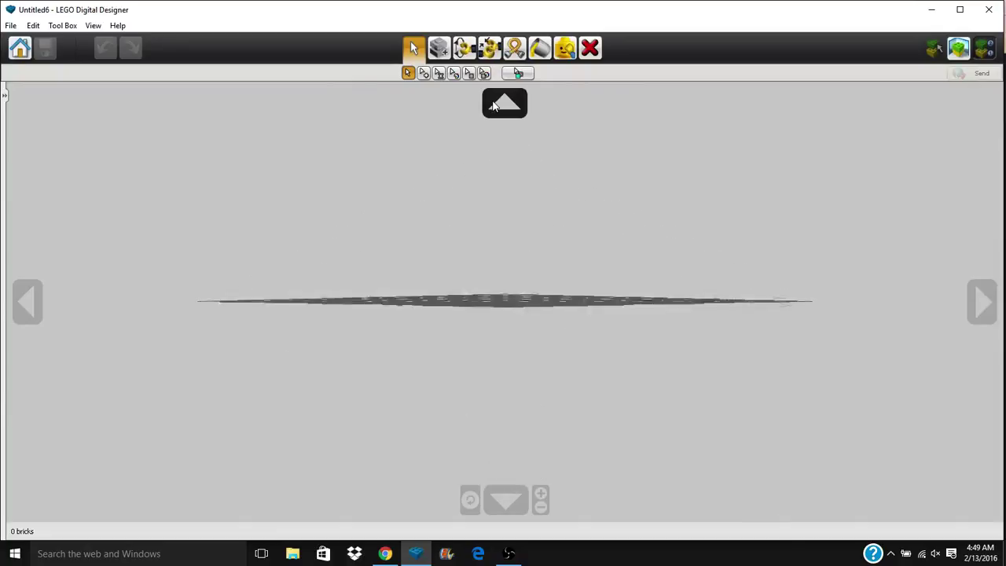
pyautogui.click(518, 512)
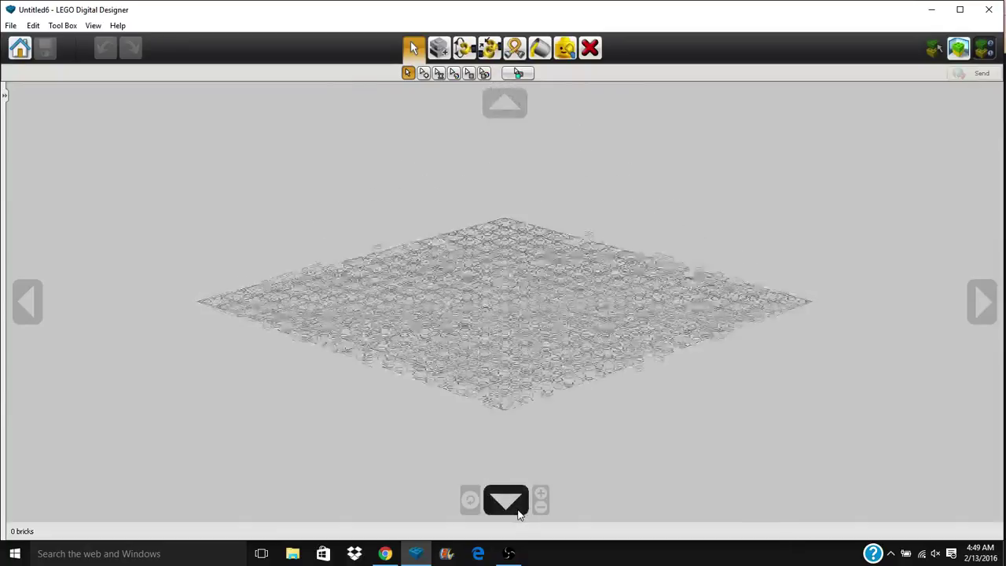
pyautogui.click(26, 325)
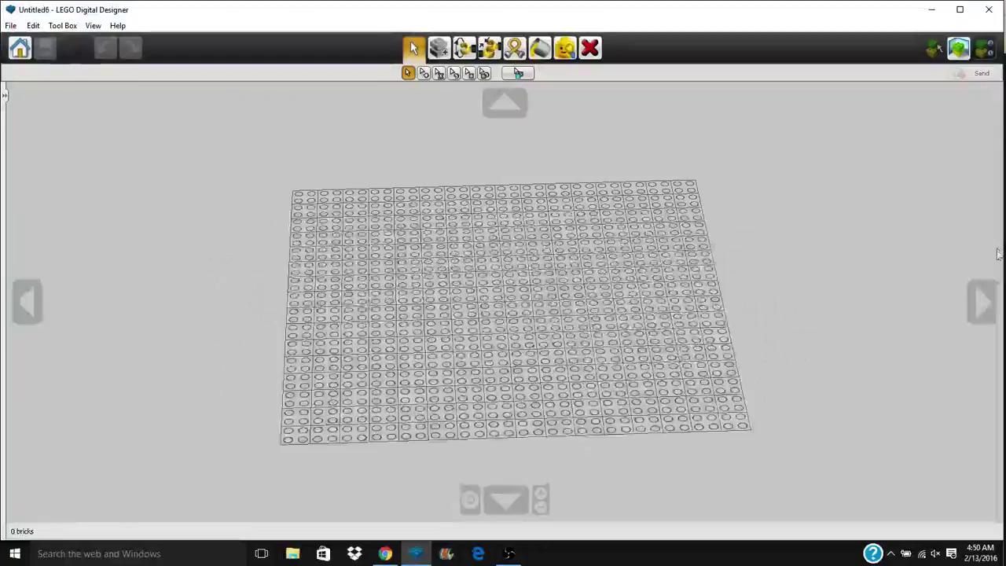
pyautogui.click(982, 300)
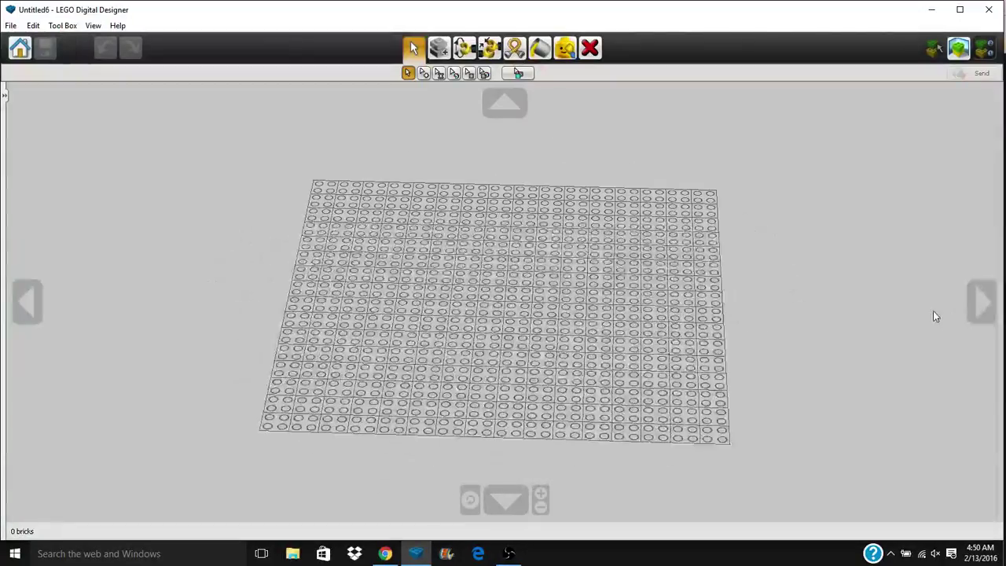
pyautogui.click(541, 493)
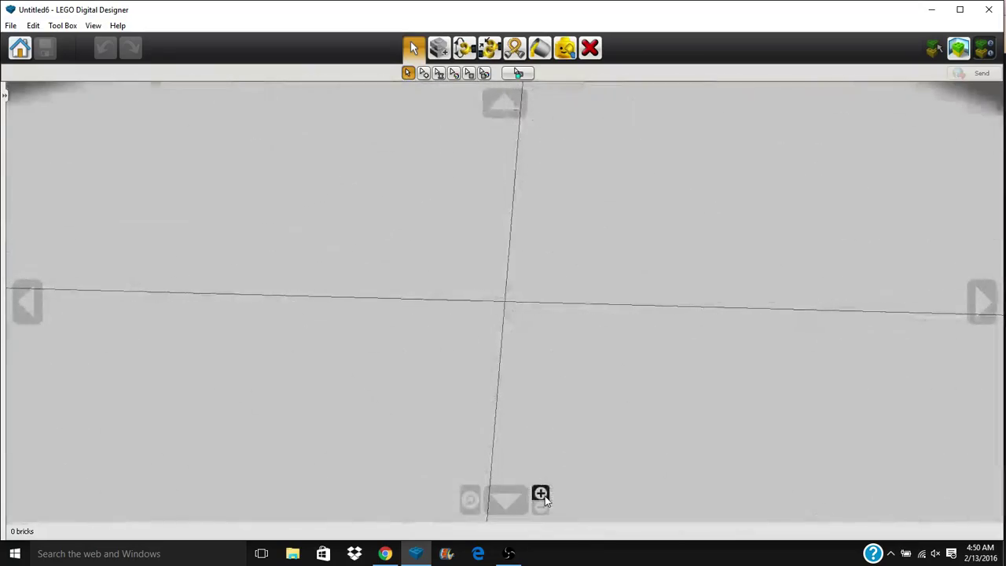
pyautogui.click(540, 507)
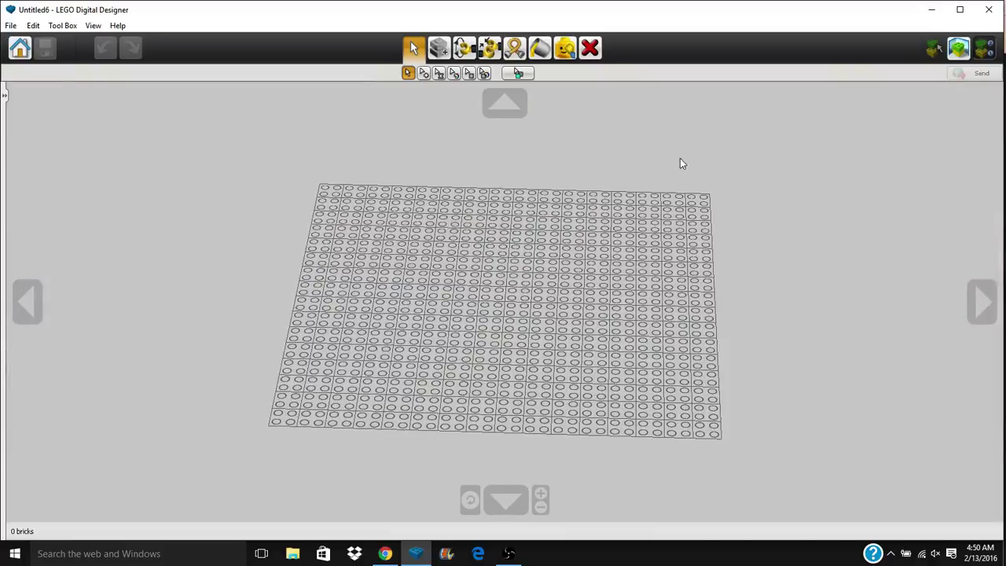
pyautogui.click(471, 503)
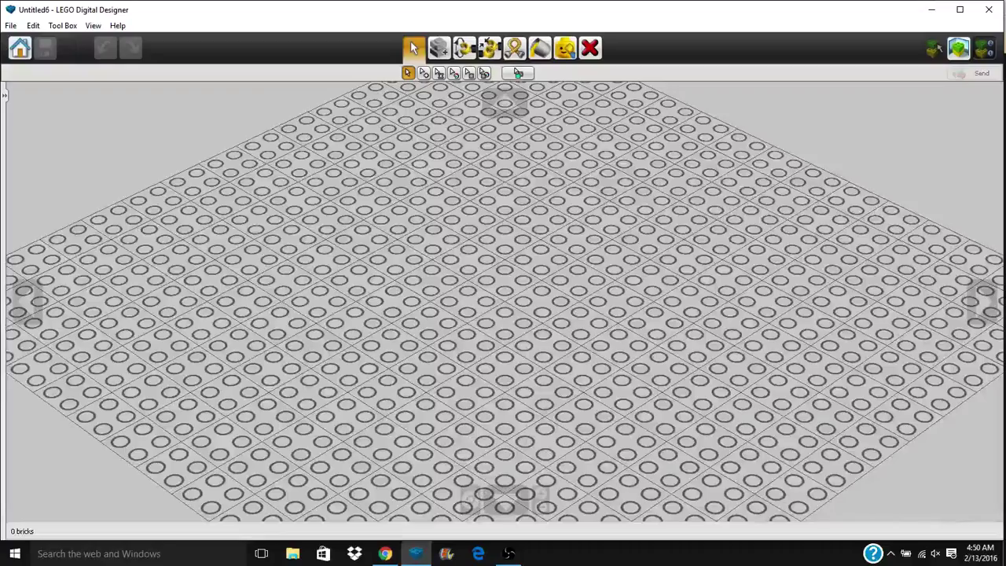
# Open ARAK PDW (Complete V2).lxf from the welcome screen, zoom in until inside the gun, and reset the camera.
pyautogui.click(19, 46)
pyautogui.click(613, 191)
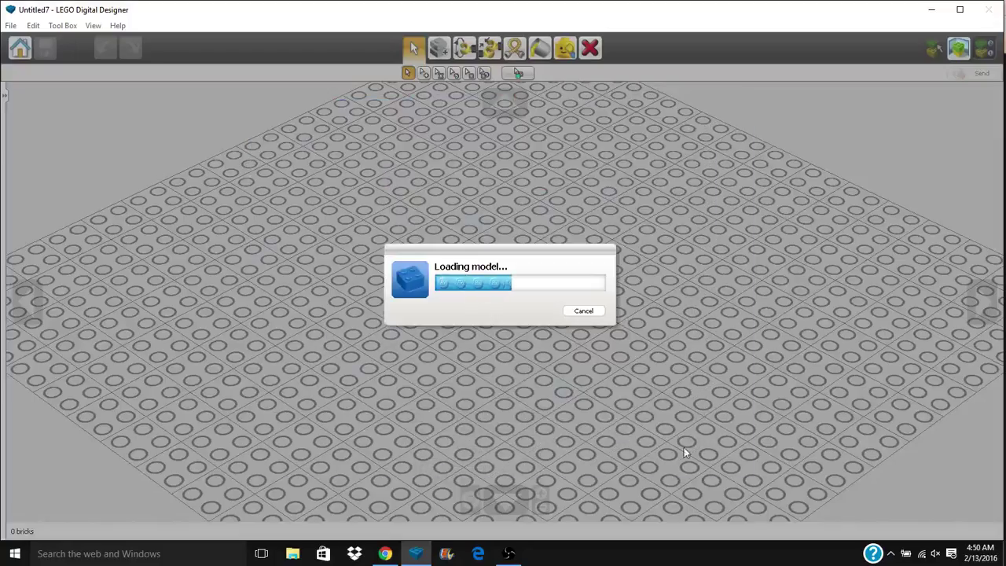
pyautogui.scroll(6, 612, 395)
pyautogui.scroll(3, 611, 396)
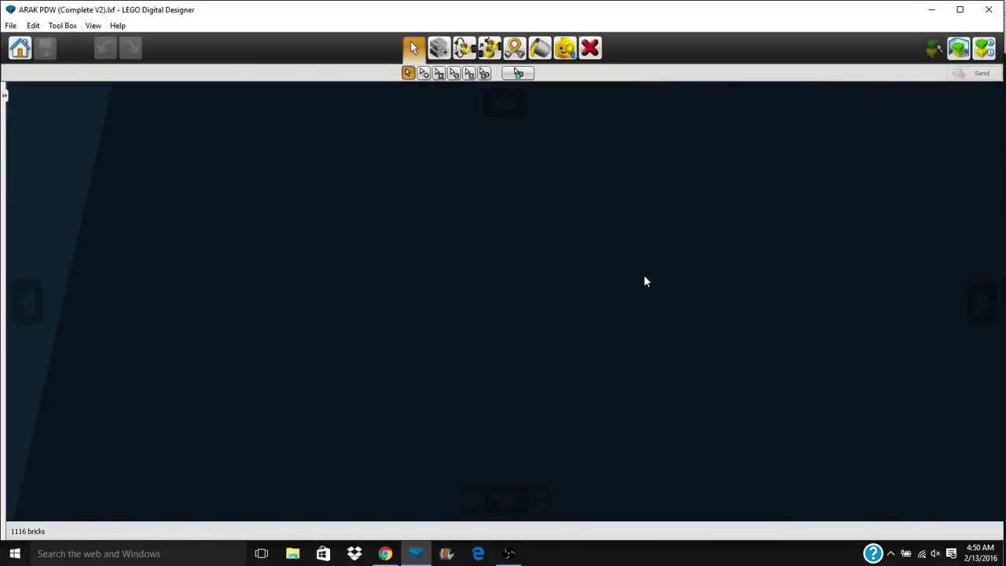
pyautogui.click(474, 501)
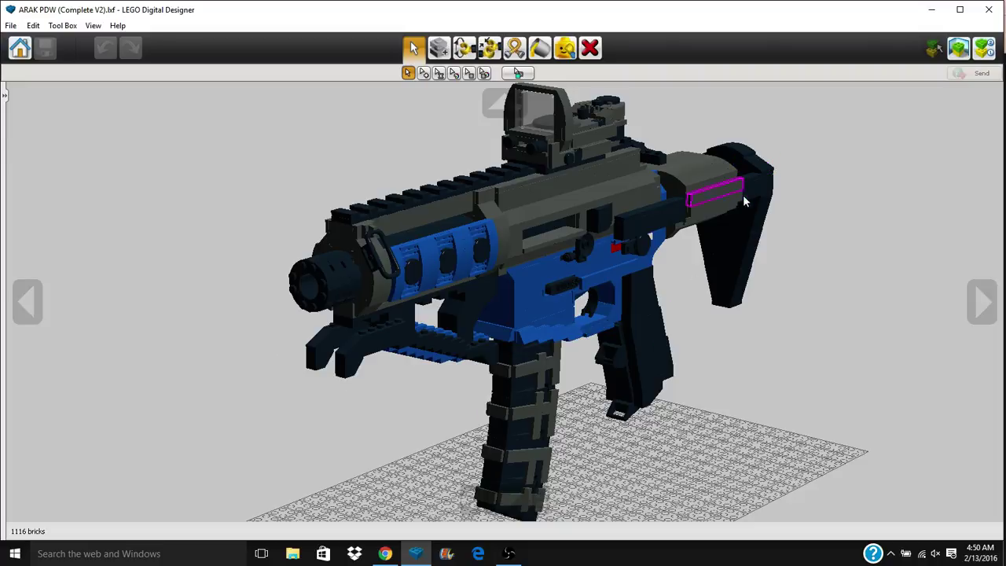
# Orbit to the opposite side of the gun and demonstrate zooming in and out.
pyautogui.scroll(-5, 780, 296)
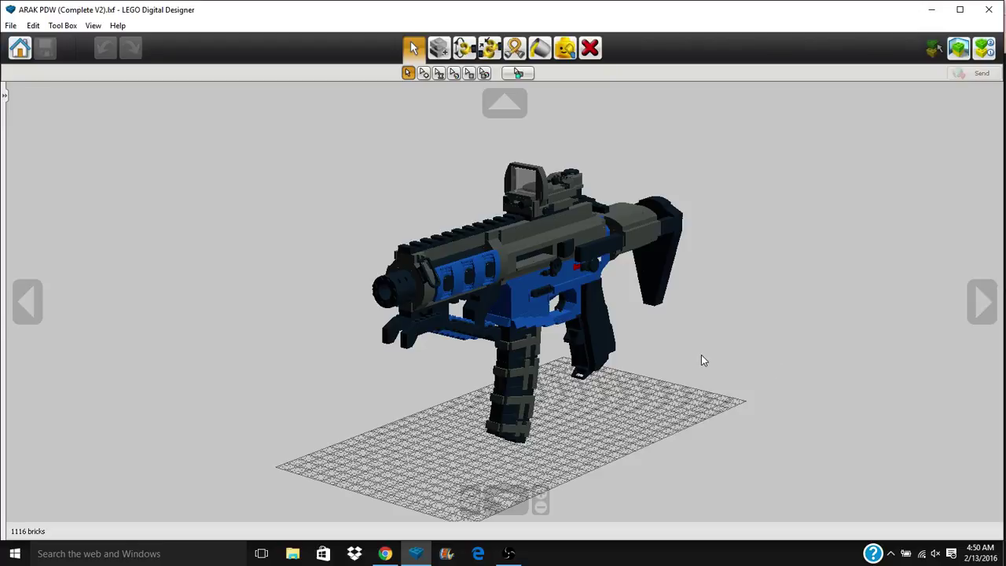
pyautogui.moveTo(702, 360); pyautogui.dragTo(262, 385, button='right')
pyautogui.scroll(8, 262, 385)
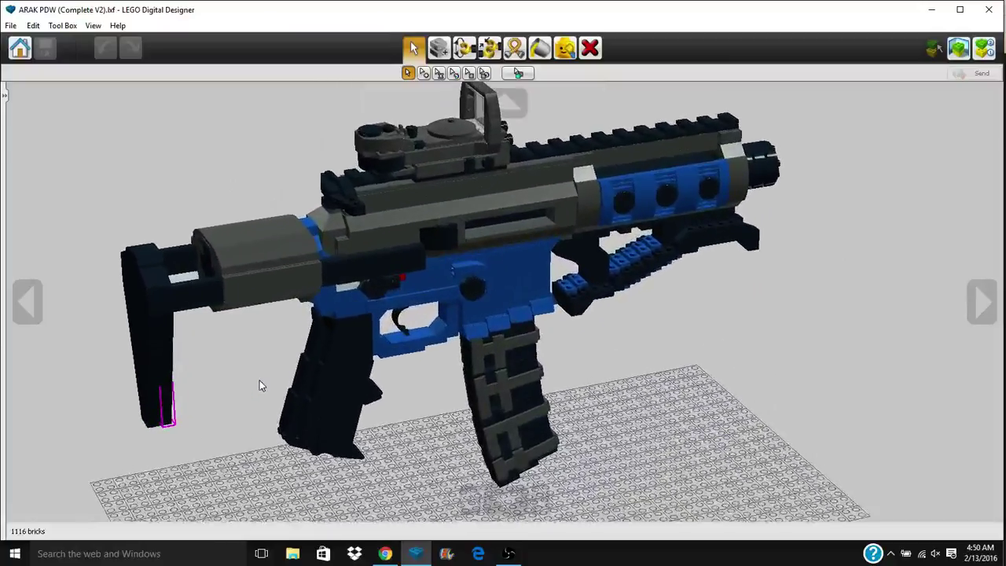
pyautogui.scroll(-10, 259, 381)
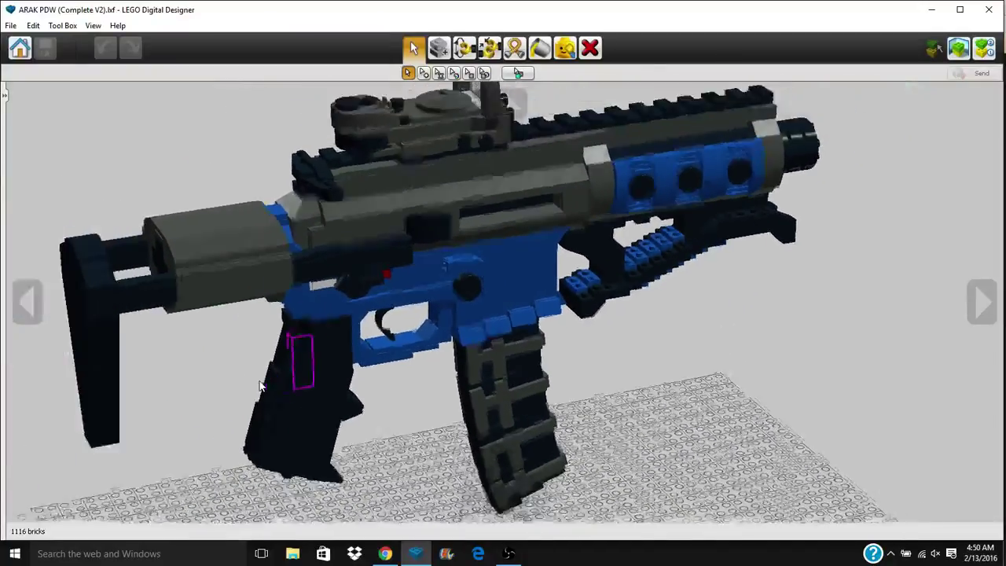
pyautogui.scroll(-6, 261, 383)
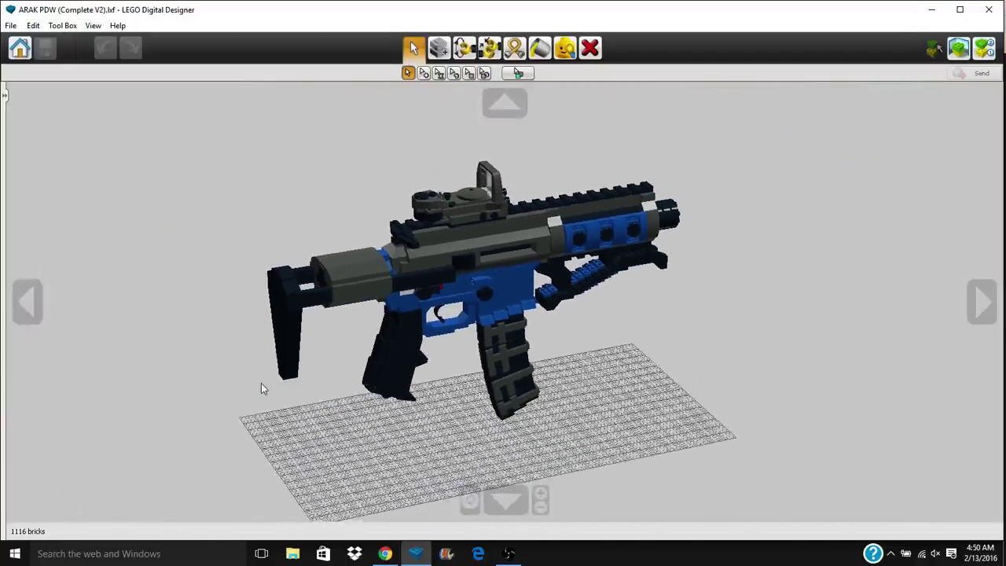
pyautogui.scroll(-2, 261, 382)
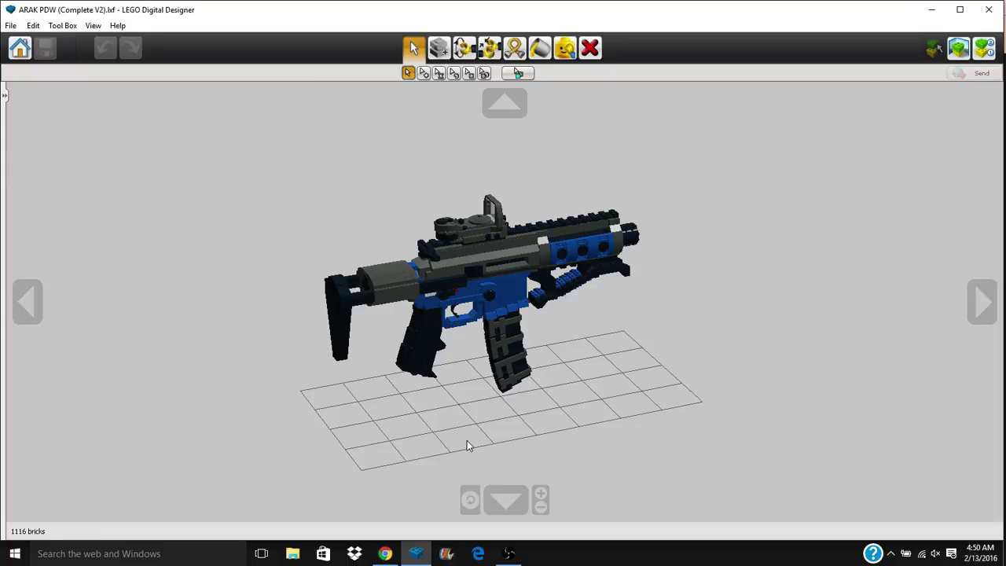
pyautogui.scroll(5, 467, 446)
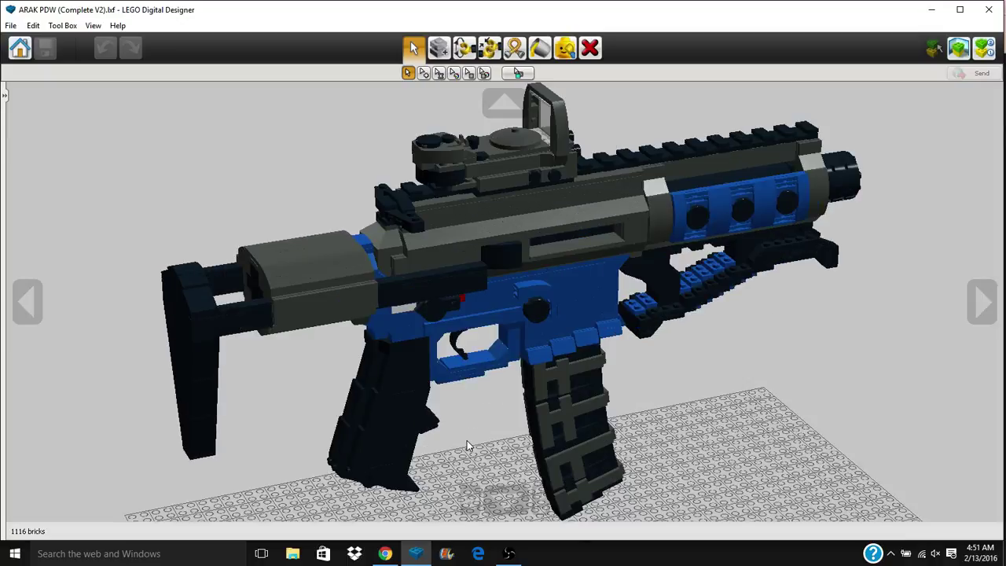
# Rotate the camera around the gun until the barrel points the other way, and zoom far out.
pyautogui.moveTo(467, 441); pyautogui.dragTo(467, 440, button='right')
pyautogui.press('Left')
pyautogui.press('Left')
pyautogui.press('Left')
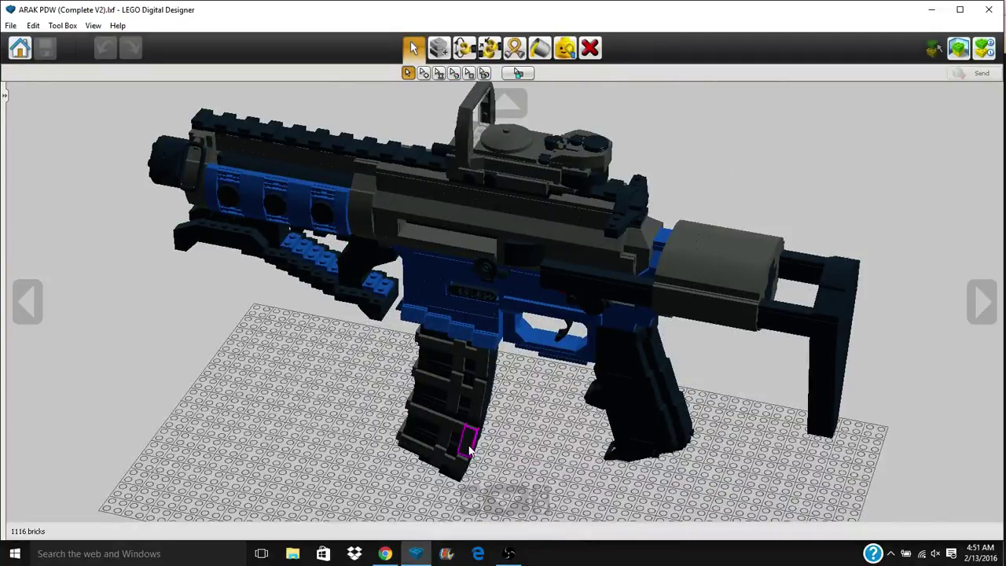
pyautogui.scroll(-1, 469, 446)
pyautogui.scroll(-3, 469, 446)
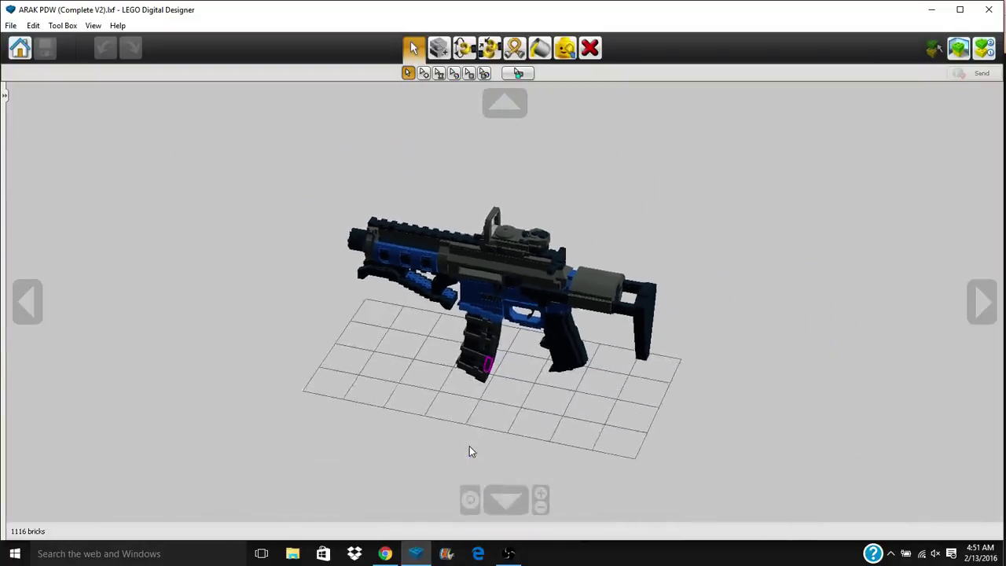
pyautogui.scroll(-2, 469, 447)
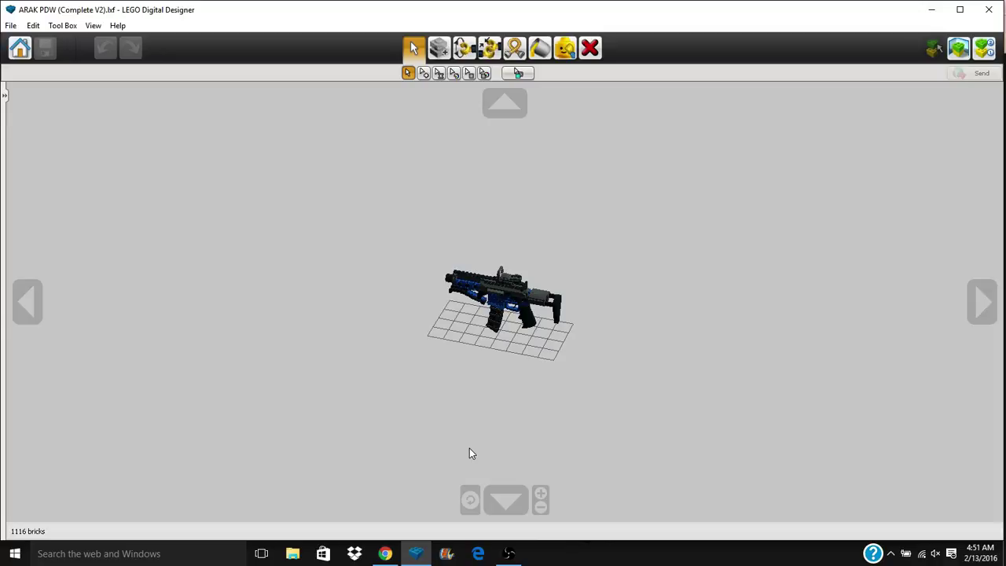
# Zoom in and out on the distant gun repeatedly and orbit to a low, nearly level side view.
pyautogui.scroll(4, 469, 448)
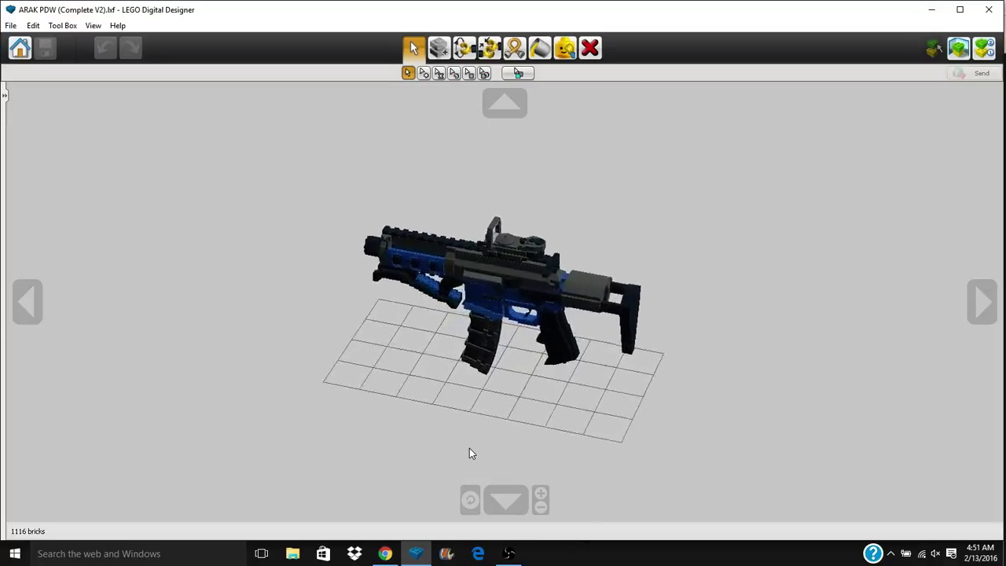
pyautogui.scroll(3, 469, 453)
pyautogui.scroll(-2, 469, 453)
pyautogui.scroll(4, 468, 452)
pyautogui.scroll(-3, 469, 448)
pyautogui.moveTo(469, 448); pyautogui.dragTo(469, 447, button='right')
pyautogui.scroll(4, 469, 448)
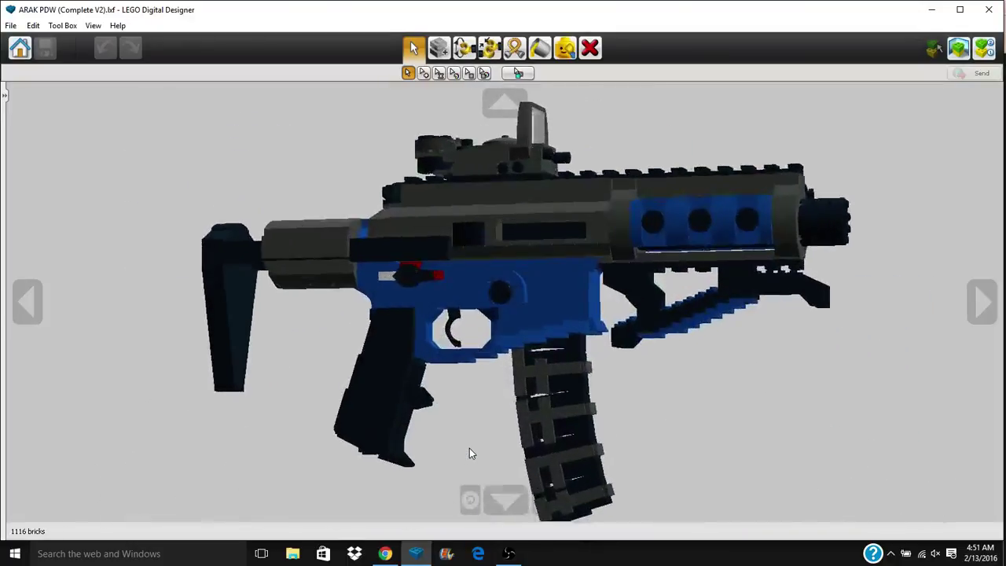
pyautogui.scroll(-3, 469, 448)
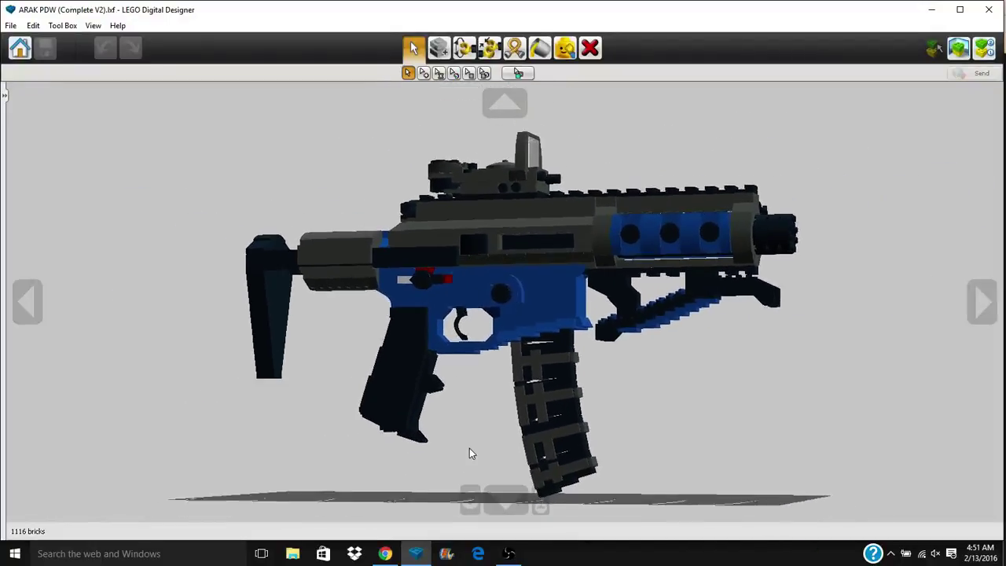
# Zoom out and orbit around the gun to view both sides from a low angle, ending closer in on a raised three-quarter view.
pyautogui.scroll(-3, 469, 453)
pyautogui.moveTo(469, 448); pyautogui.dragTo(417, 407, button='right')
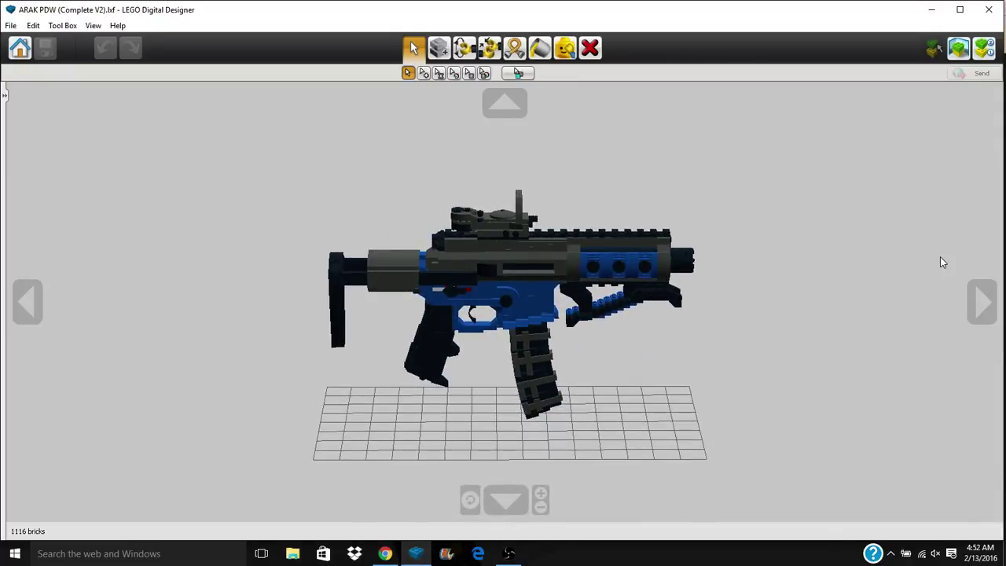
pyautogui.press('Left')
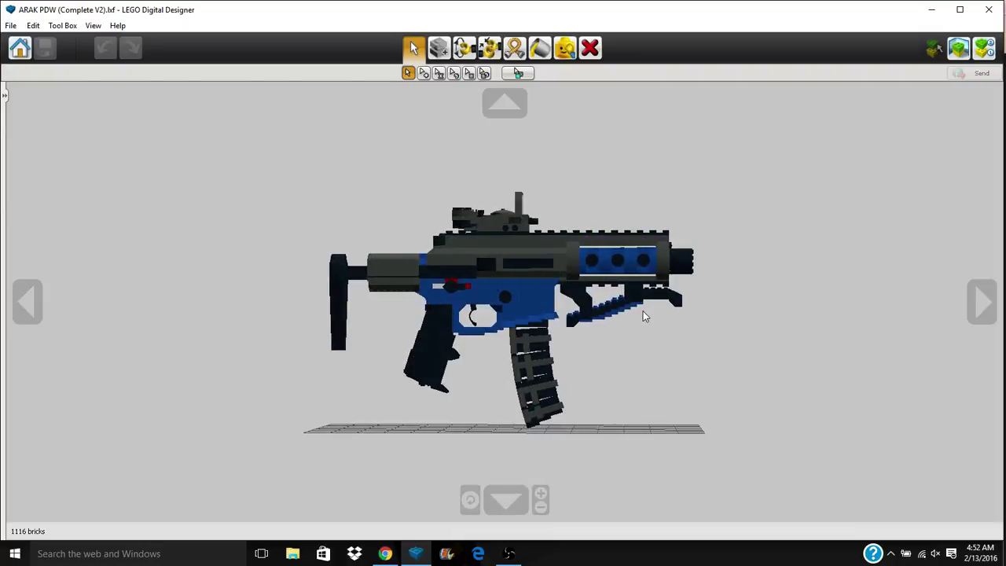
pyautogui.moveTo(642, 310); pyautogui.dragTo(642, 310, button='right')
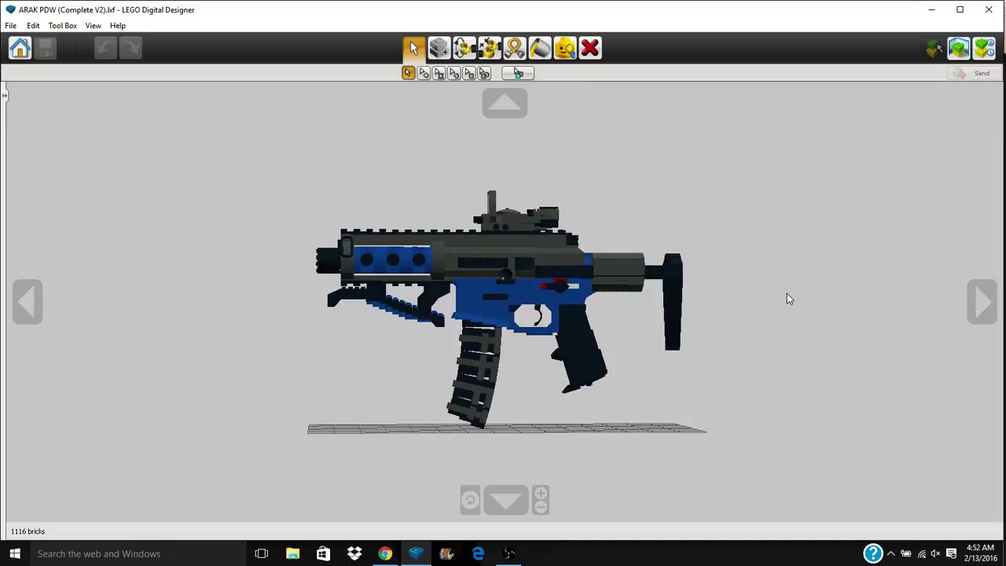
pyautogui.moveTo(787, 295); pyautogui.dragTo(399, 297, button='right')
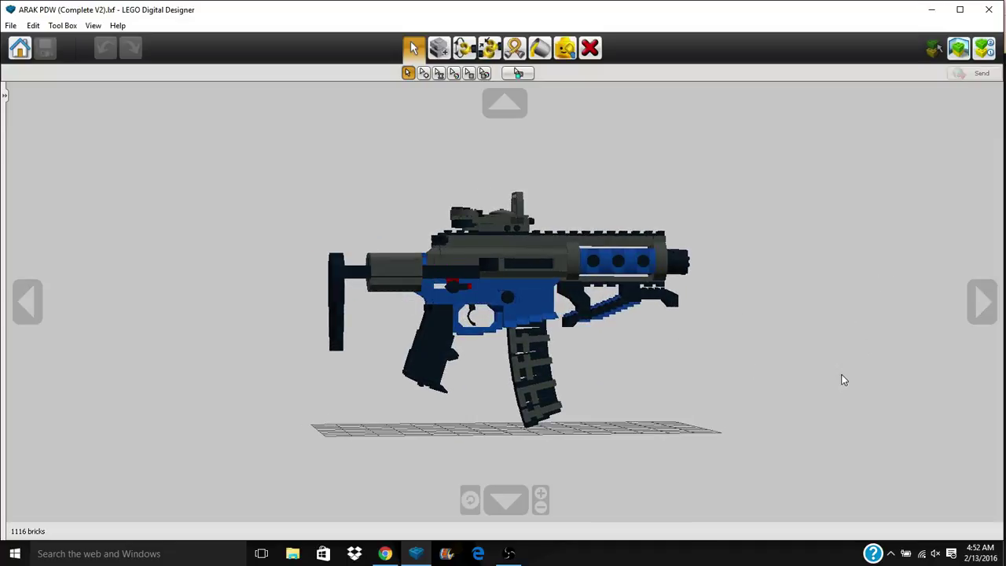
pyautogui.moveTo(836, 252); pyautogui.dragTo(737, 292, button='right')
pyautogui.scroll(3, 737, 291)
pyautogui.scroll(2, 737, 291)
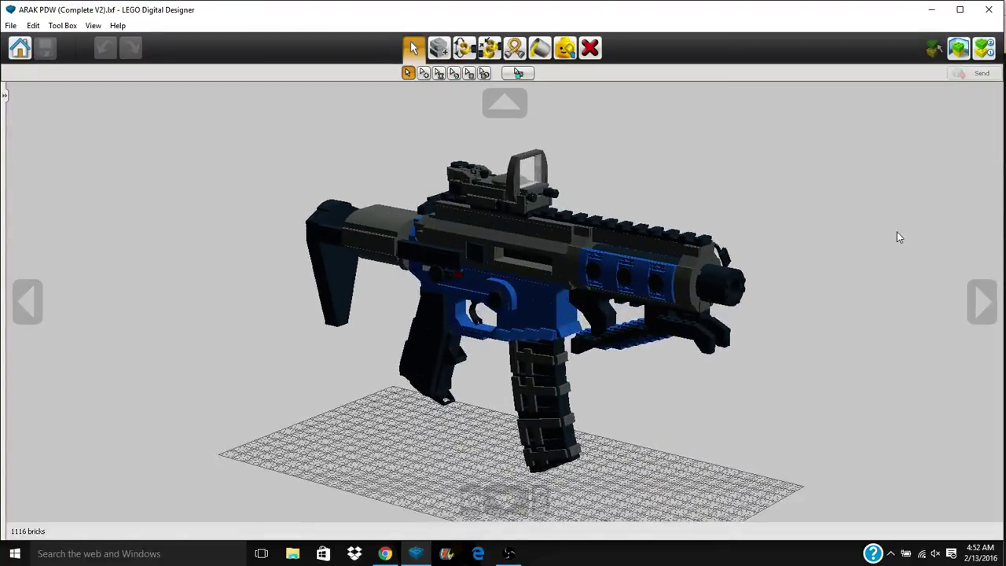
# Pan the camera away from the gun, orbit around the off-centre model, bring it back towards the middle and reset the camera.
pyautogui.keyDown('shift'); pyautogui.moveTo(948, 176); pyautogui.dragTo(251, 434, button='right'); pyautogui.keyUp('shift')
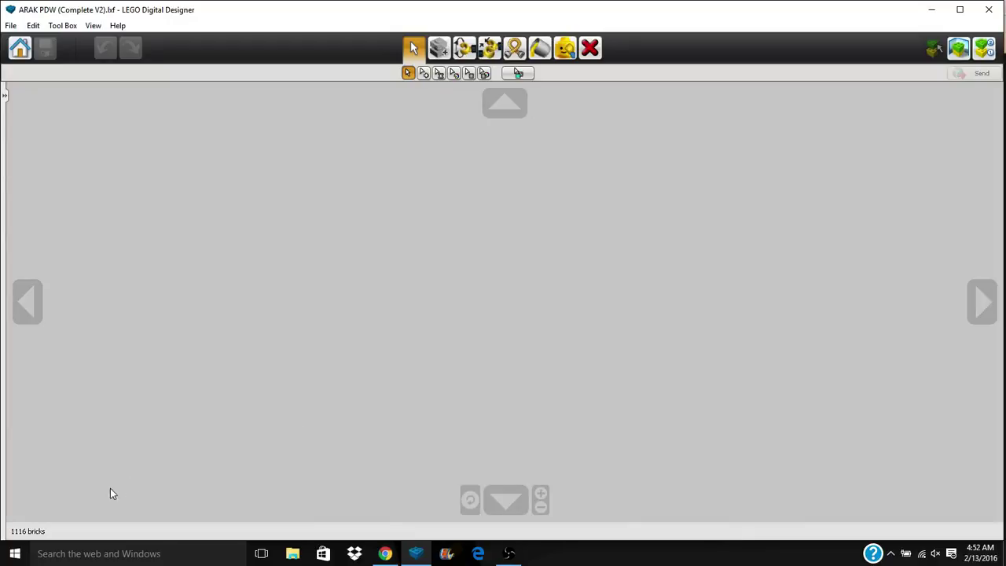
pyautogui.moveTo(751, 374); pyautogui.dragTo(663, 351, button='right')
pyautogui.keyDown('shift'); pyautogui.moveTo(935, 241); pyautogui.dragTo(477, 457, button='right'); pyautogui.keyUp('shift')
pyautogui.moveTo(934, 319); pyautogui.dragTo(852, 342, button='right')
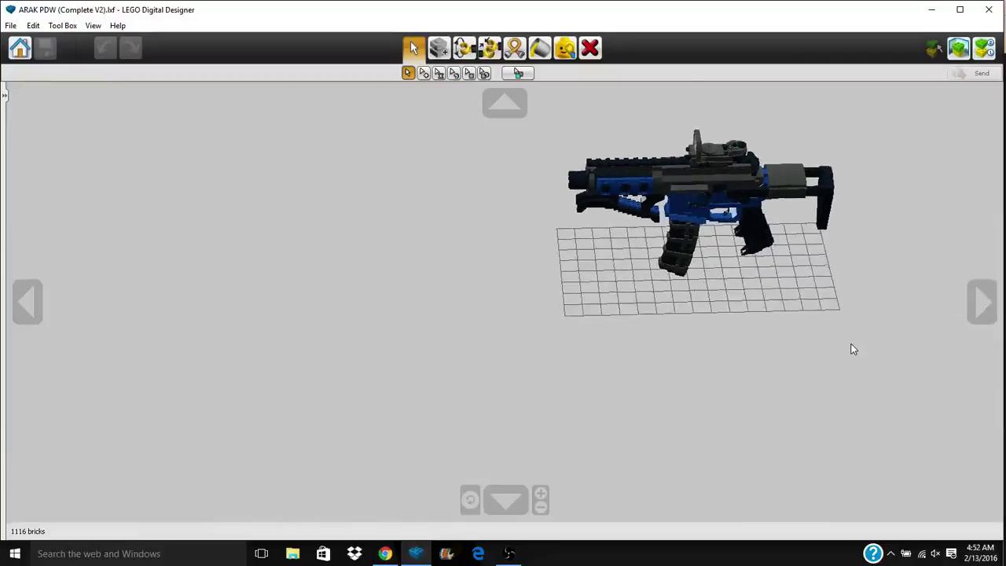
pyautogui.moveTo(851, 348); pyautogui.dragTo(731, 242, button='middle')
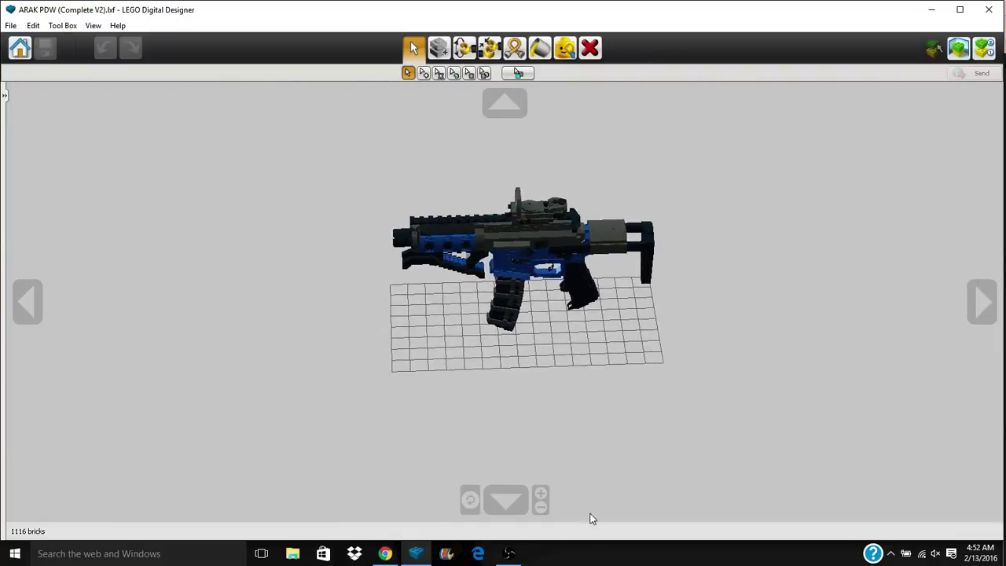
pyautogui.click(468, 501)
# Orbit to the opposite side of the gun, zoom in and out on the stock, and rotate the camera around it.
pyautogui.scroll(-2, 456, 345)
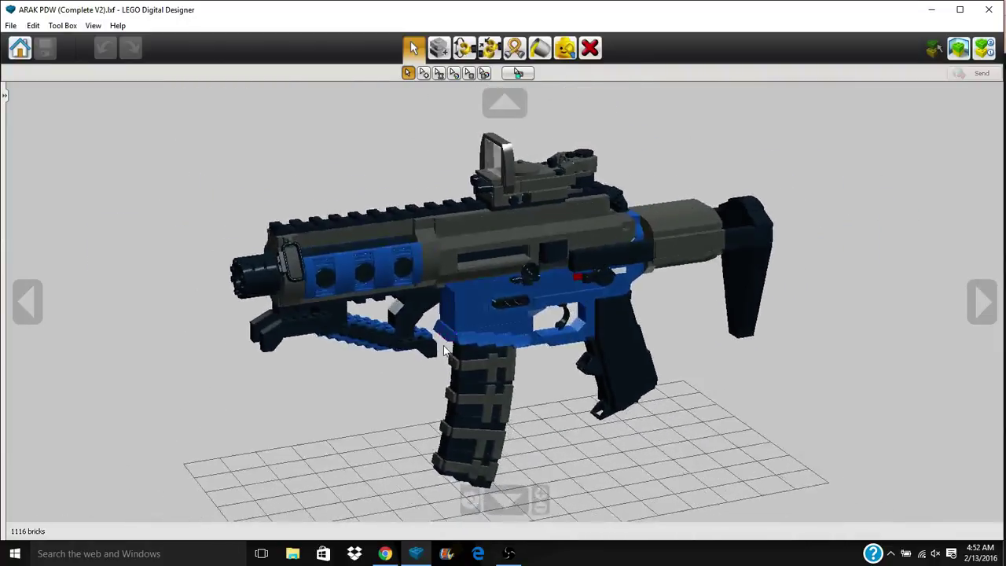
pyautogui.scroll(-3, 444, 350)
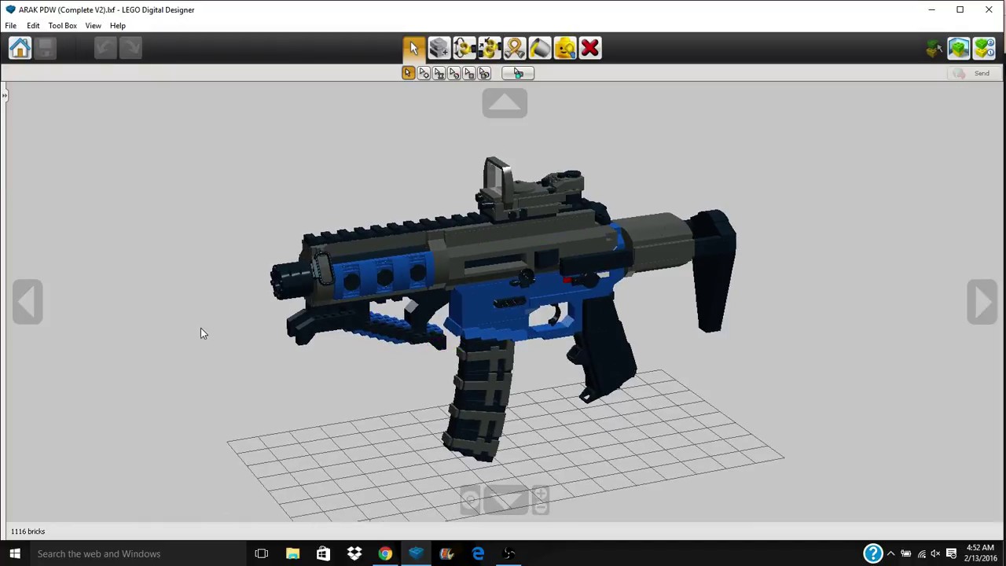
pyautogui.moveTo(200, 334); pyautogui.dragTo(550, 343, button='right')
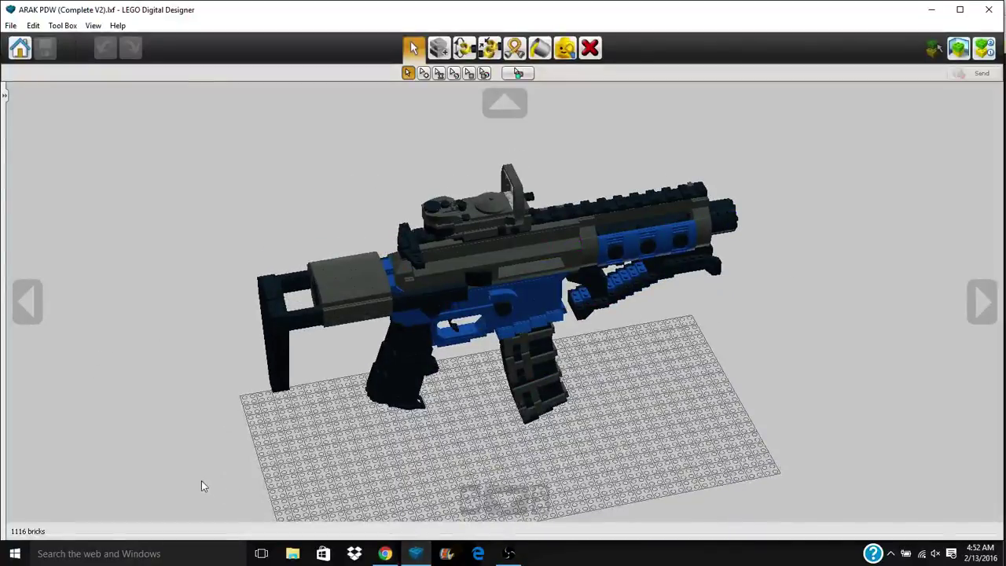
pyautogui.scroll(5, 292, 314)
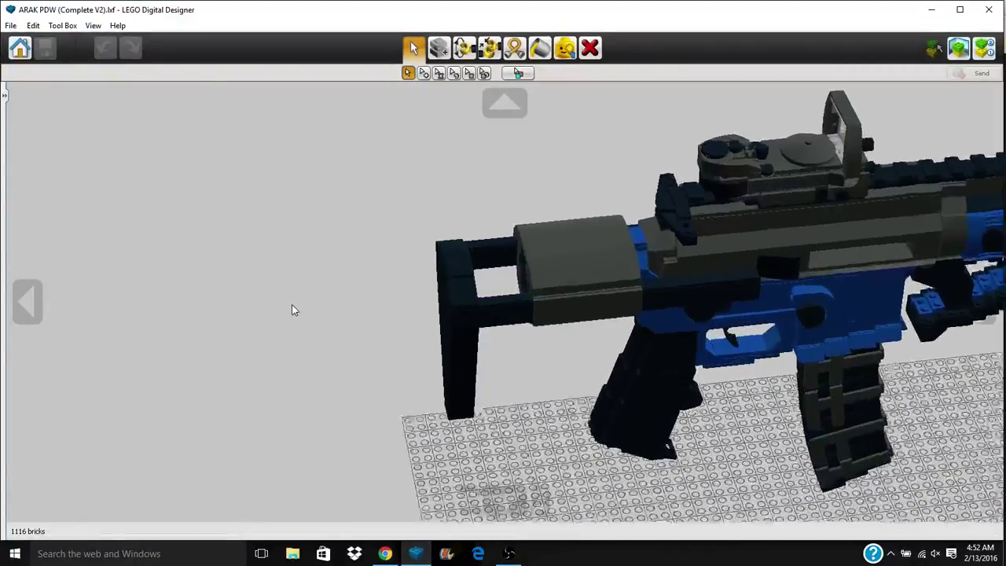
pyautogui.scroll(-3, 294, 304)
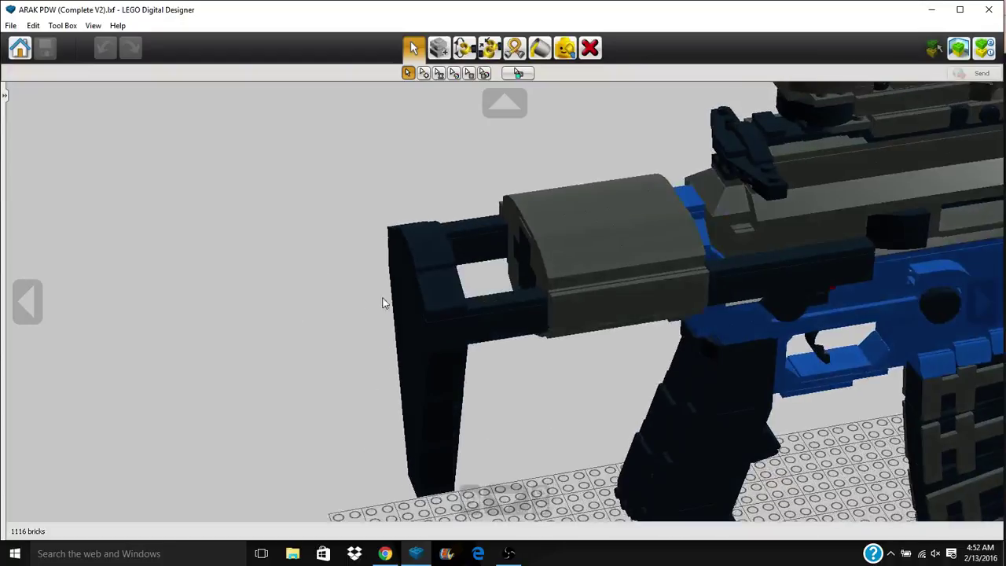
pyautogui.scroll(-2, 510, 279)
pyautogui.scroll(-2, 866, 249)
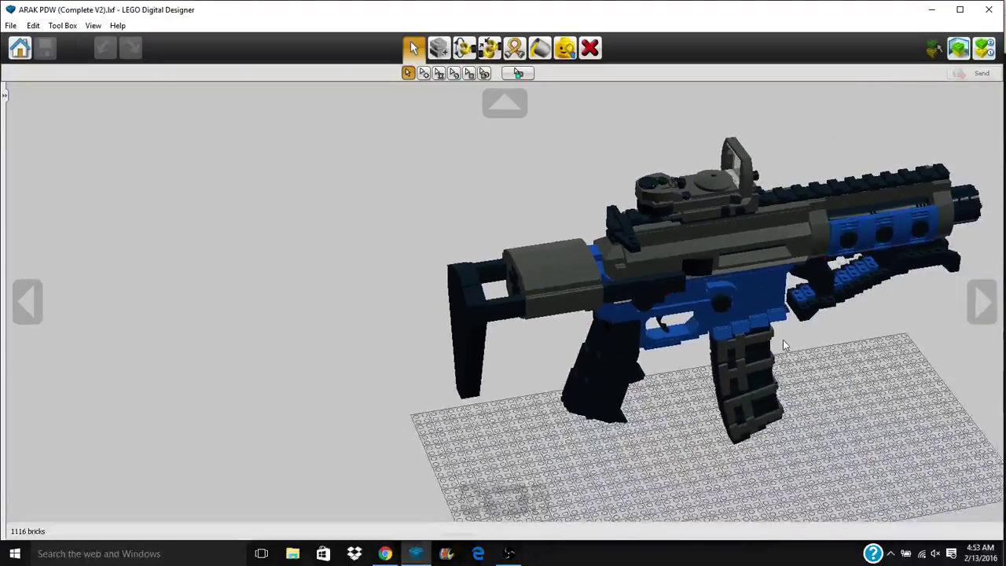
pyautogui.moveTo(843, 332); pyautogui.dragTo(555, 284, button='right')
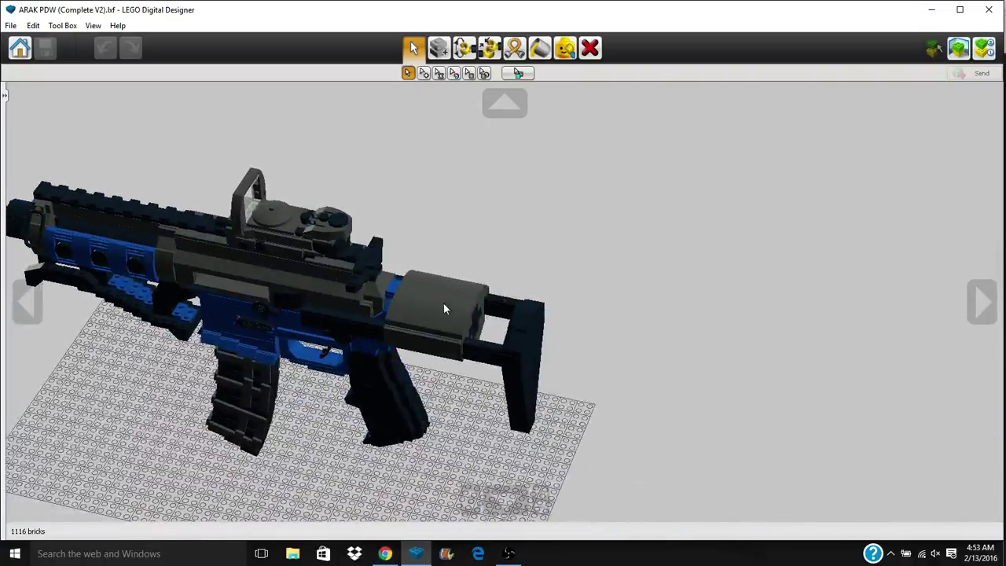
pyautogui.moveTo(371, 380); pyautogui.dragTo(488, 337, button='right')
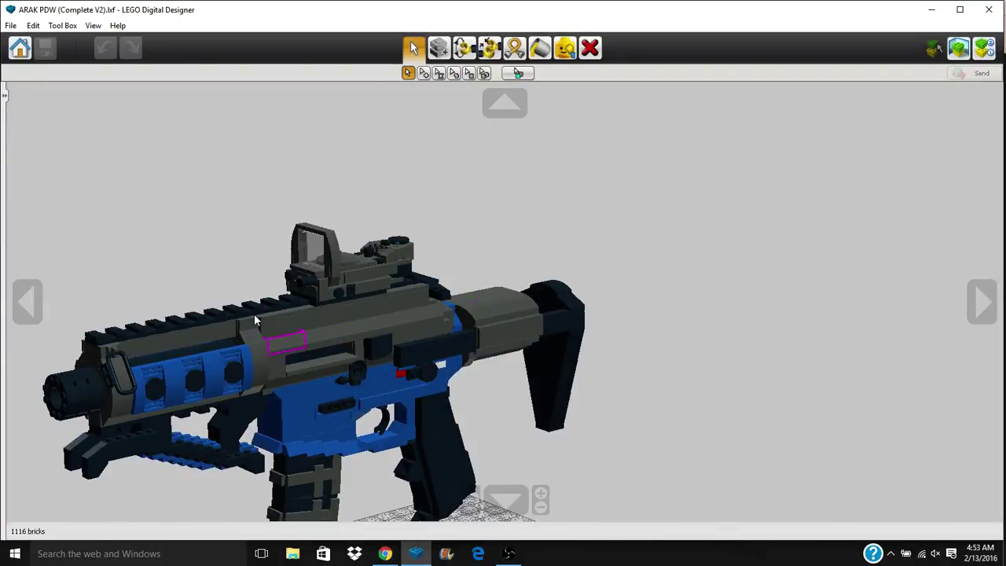
# Zoom in on the middle black round piece of the blue handguard and orbit to face it squarely.
pyautogui.scroll(5, 198, 383)
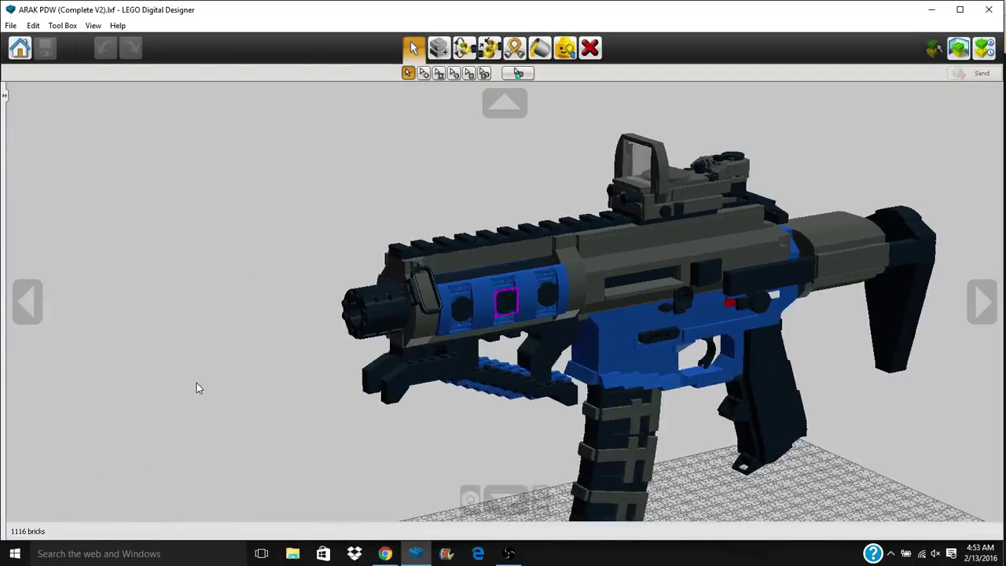
pyautogui.scroll(6, 197, 384)
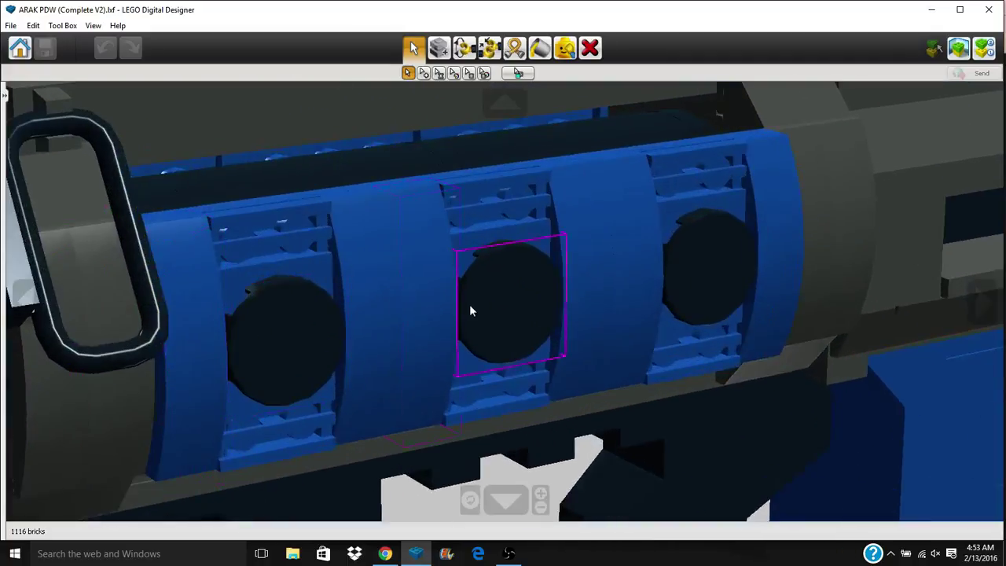
pyautogui.moveTo(469, 304); pyautogui.dragTo(494, 292, button='right')
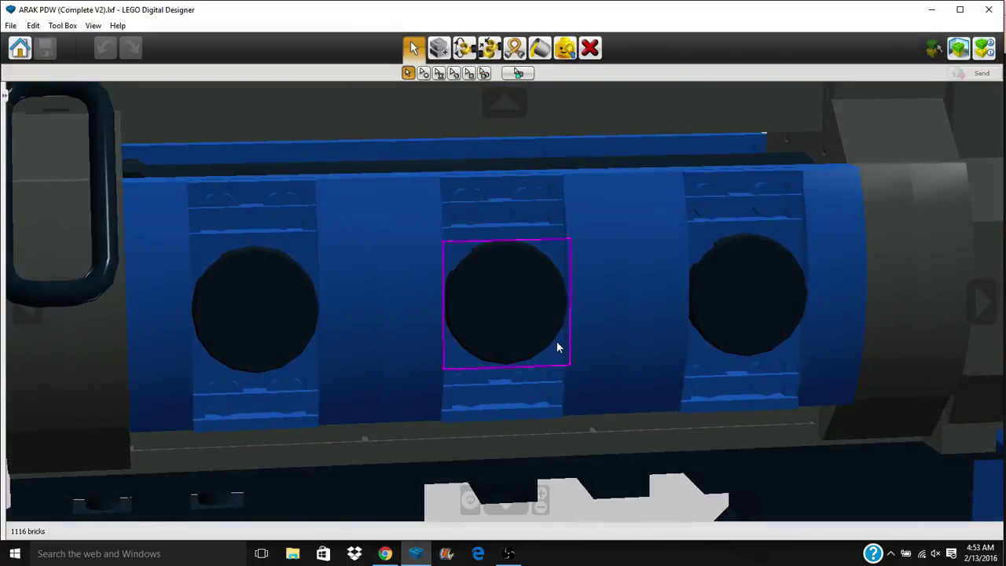
# Refocus the camera on the foregrip below the handguard, zooming out and back in on its angled bricks.
pyautogui.scroll(1, 558, 345)
pyautogui.rightClick(632, 515)
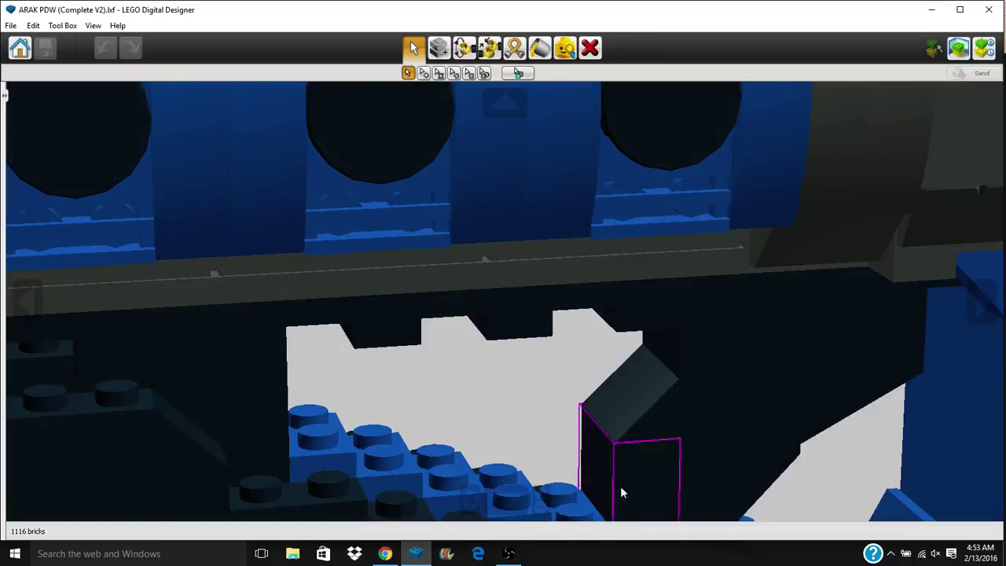
pyautogui.scroll(2, 601, 469)
pyautogui.scroll(-5, 535, 434)
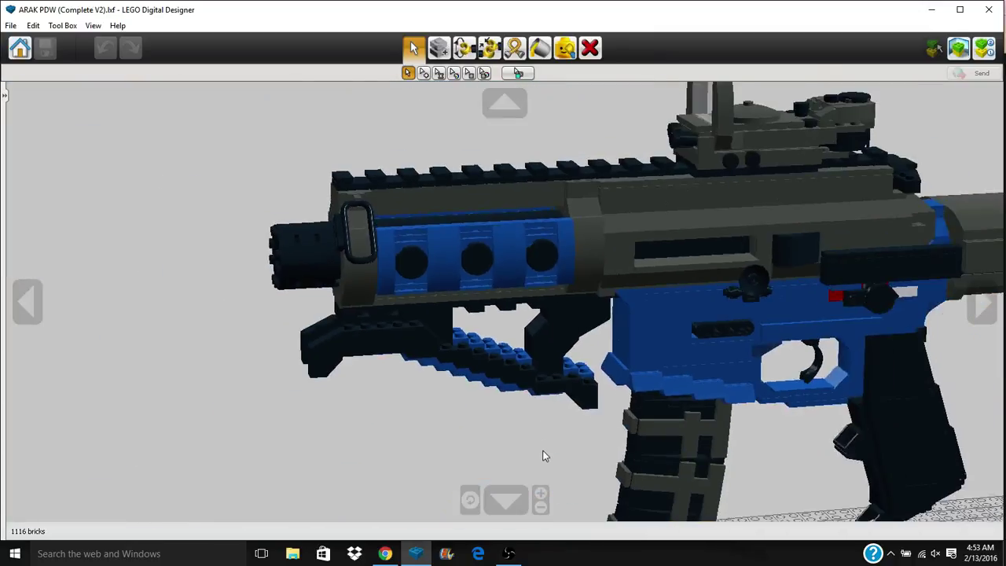
pyautogui.scroll(3, 562, 351)
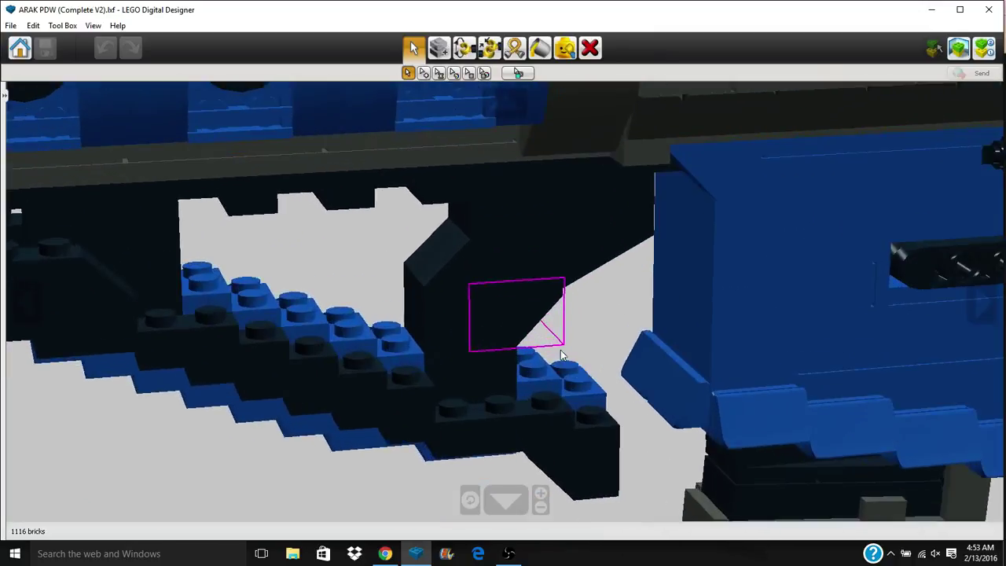
pyautogui.scroll(2, 848, 261)
# Centre the camera on the receiver and orbit to examine the black stock rail above the trigger.
pyautogui.rightClick(849, 263)
pyautogui.rightClick(850, 262)
pyautogui.rightClick(788, 222)
pyautogui.moveTo(613, 298); pyautogui.dragTo(541, 313, button='right')
pyautogui.rightClick(301, 249)
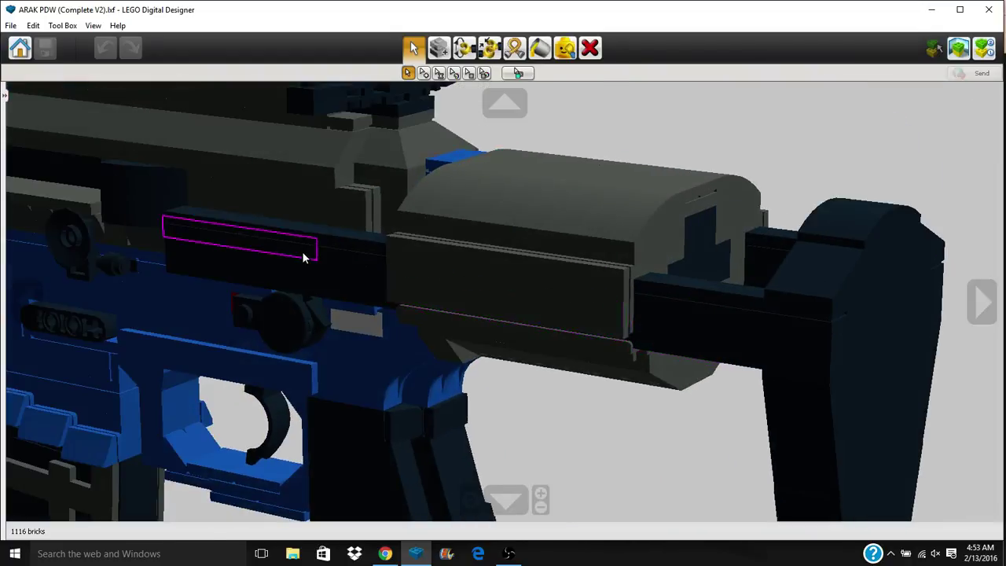
pyautogui.rightClick(302, 252)
pyautogui.rightClick(303, 252)
pyautogui.rightClick(303, 253)
pyautogui.rightClick(302, 253)
# Centre the camera on bricks of the handguard near the muzzle, orbit around them, and zoom in and out.
pyautogui.moveTo(495, 253)
pyautogui.mouseDown(button='right')
pyautogui.moveTo(548, 255)
pyautogui.moveTo(567, 281)
pyautogui.moveTo(549, 245)
pyautogui.moveTo(504, 269)
pyautogui.mouseUp(button='right')
pyautogui.scroll(1, 567, 282)
pyautogui.rightClick(552, 261)
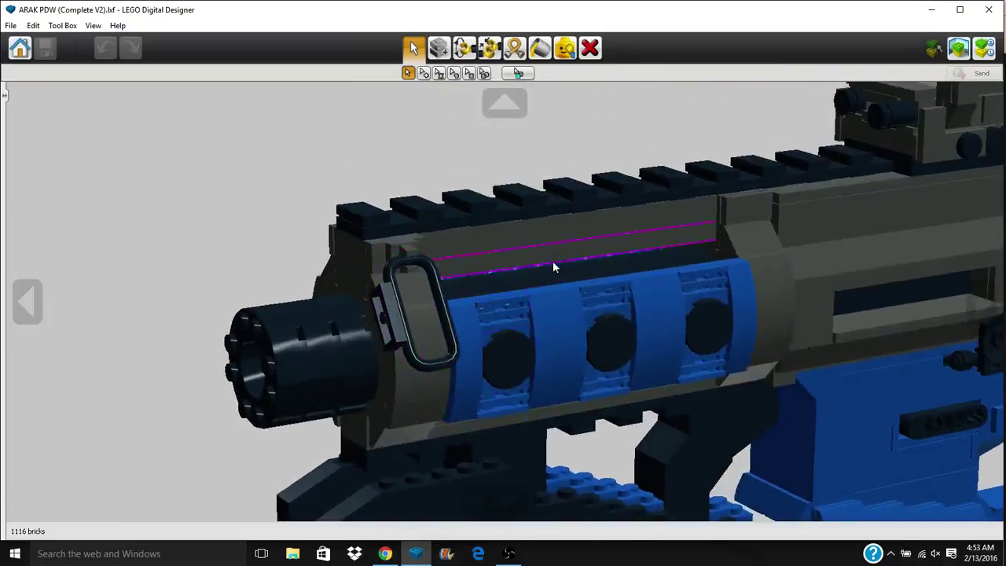
pyautogui.rightClick(701, 272)
pyautogui.rightClick(700, 272)
pyautogui.rightClick(701, 272)
pyautogui.rightClick(701, 272)
pyautogui.rightClick(657, 337)
pyautogui.moveTo(657, 337); pyautogui.dragTo(413, 290, button='right')
pyautogui.press('Left')
pyautogui.scroll(4, 548, 258)
pyautogui.scroll(-2, 614, 262)
# Recentre the camera on further bricks, orbit around them, zoom back out and reset the camera.
pyautogui.rightClick(632, 261)
pyautogui.rightClick(632, 262)
pyautogui.rightClick(632, 262)
pyautogui.rightClick(596, 301)
pyautogui.moveTo(596, 302); pyautogui.dragTo(369, 314, button='right')
pyautogui.scroll(2, 369, 314)
pyautogui.moveTo(744, 221); pyautogui.dragTo(409, 186, button='right')
pyautogui.scroll(-3, 550, 232)
pyautogui.click(470, 500)
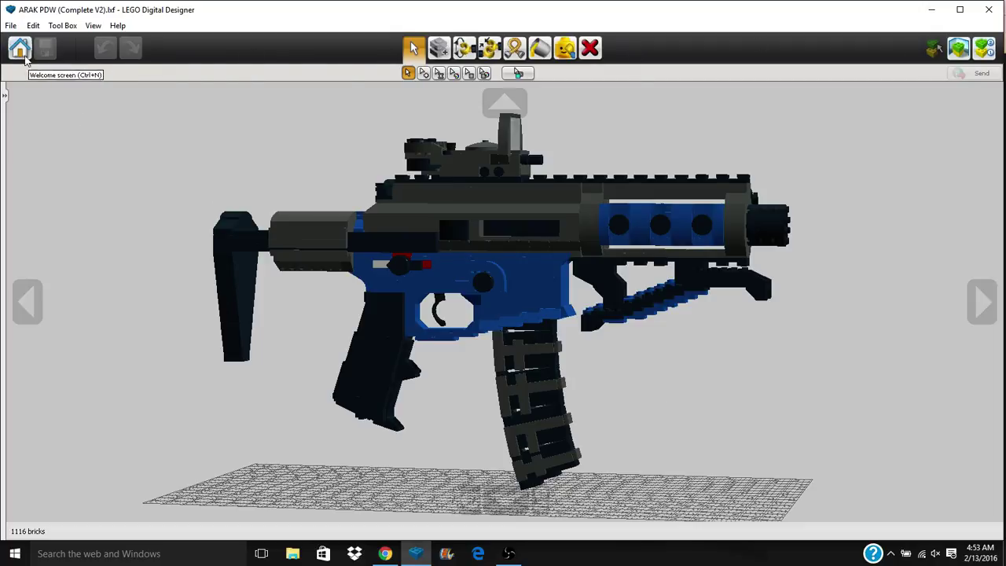
# Orbit to a raised view of the gun's opposite side and switch to Open Broadcaster Software.
pyautogui.moveTo(839, 358); pyautogui.dragTo(518, 425, button='right')
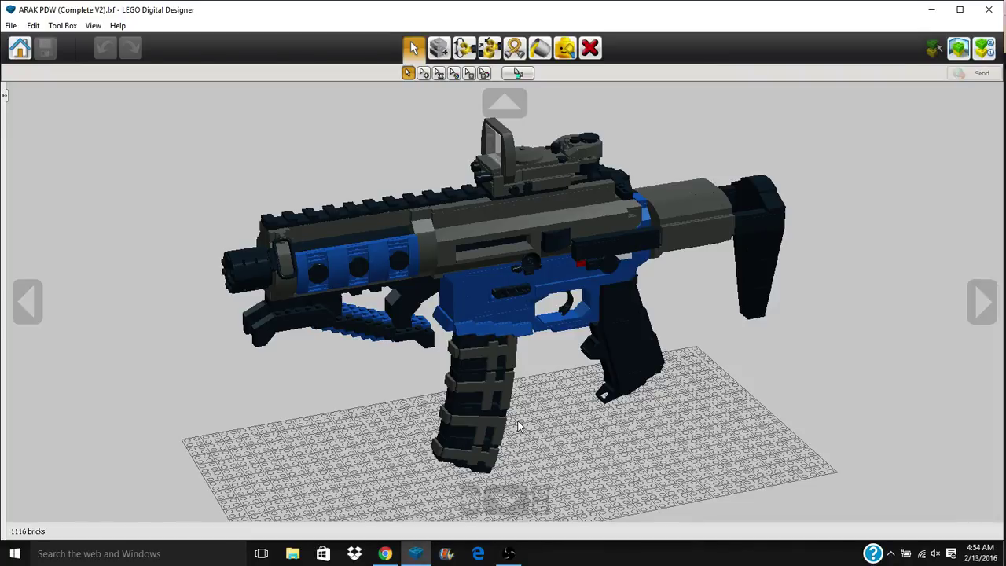
pyautogui.click(508, 553)
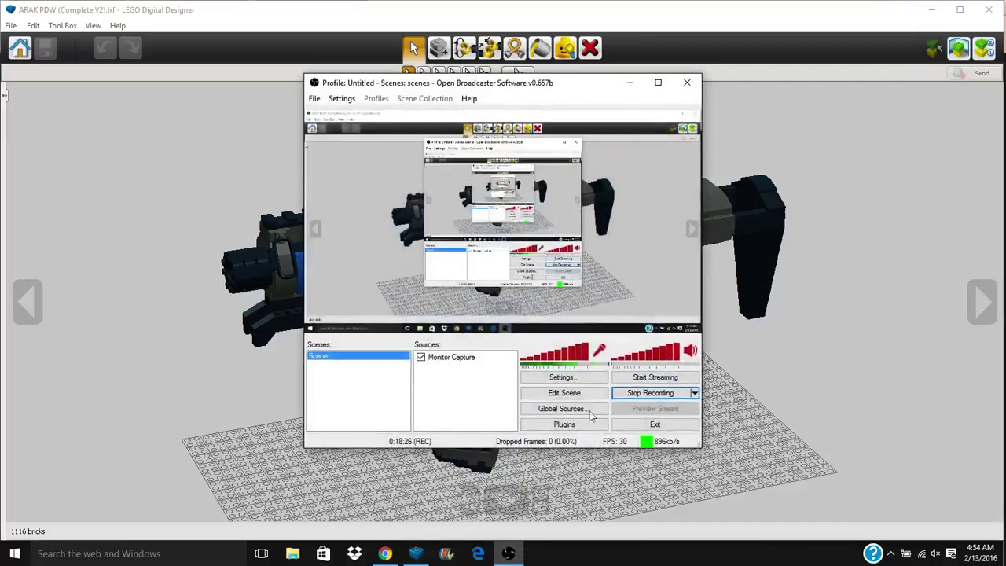